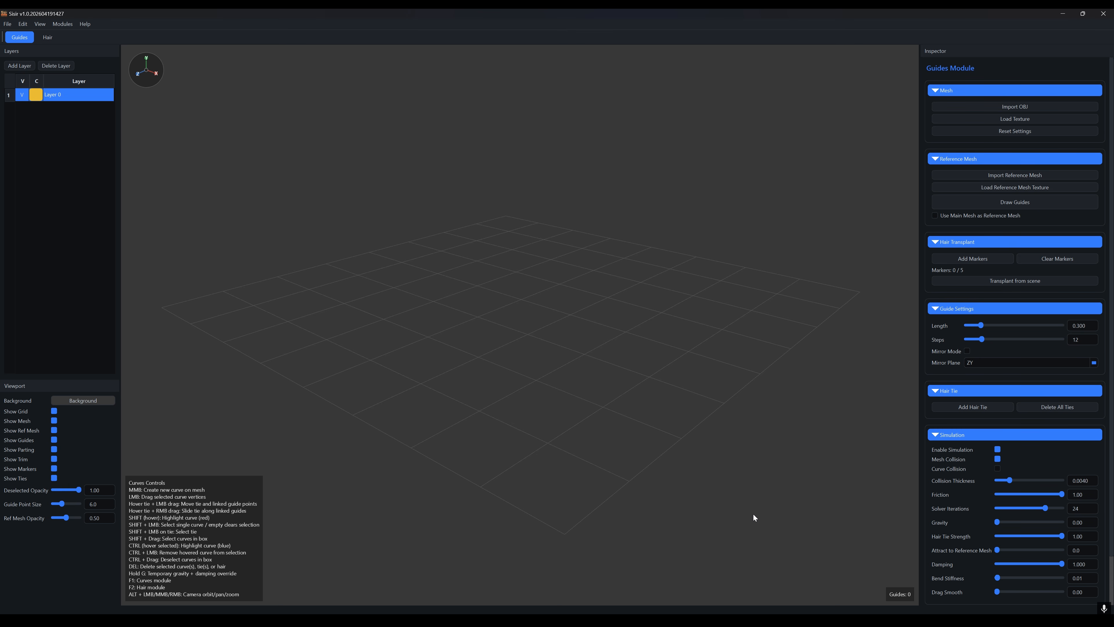
Import head_meters.obj with the source mesh units set to Centimeters (cm).
{"action": "left_click", "coordinate": [8, 25]}
{"action": "left_click", "coordinate": [27, 36]}
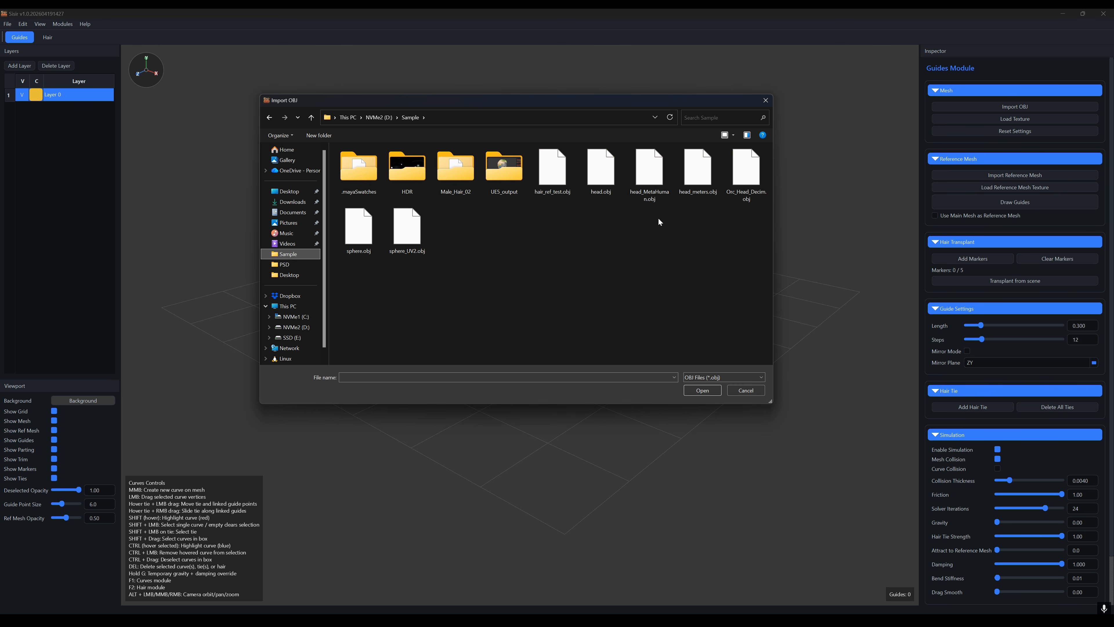
{"action": "left_click", "coordinate": [690, 179]}
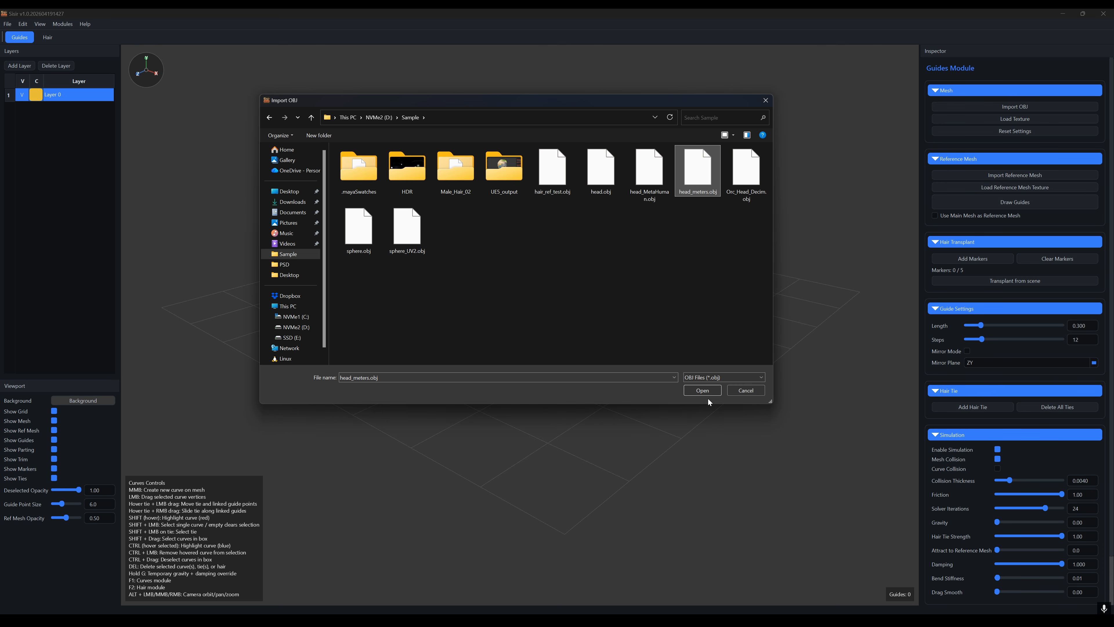
{"action": "left_click", "coordinate": [701, 392]}
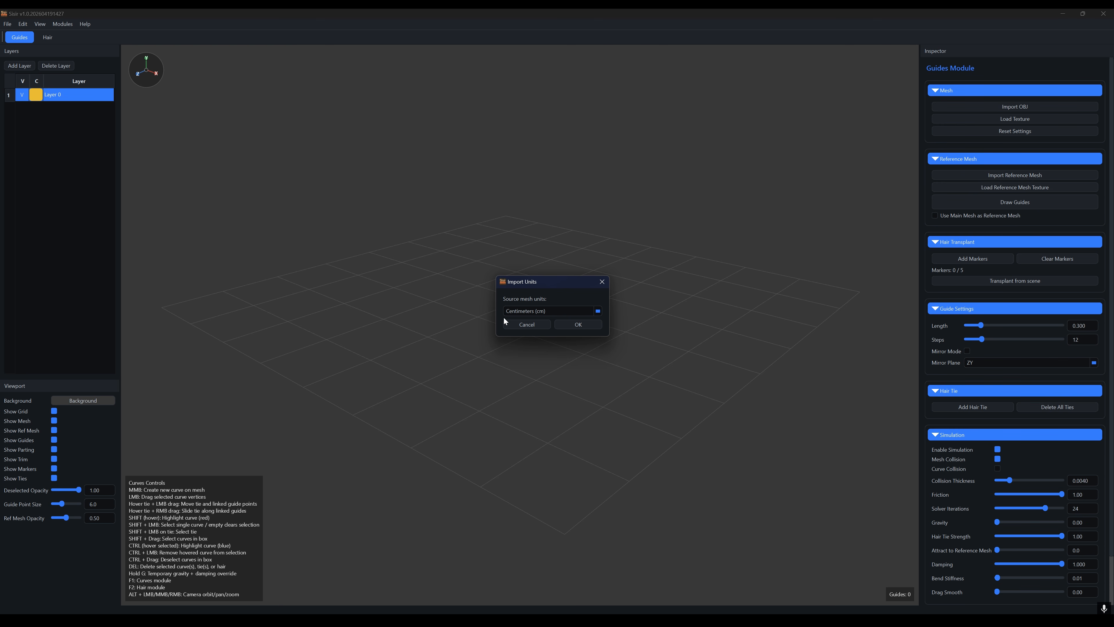
{"action": "left_click", "coordinate": [578, 324]}
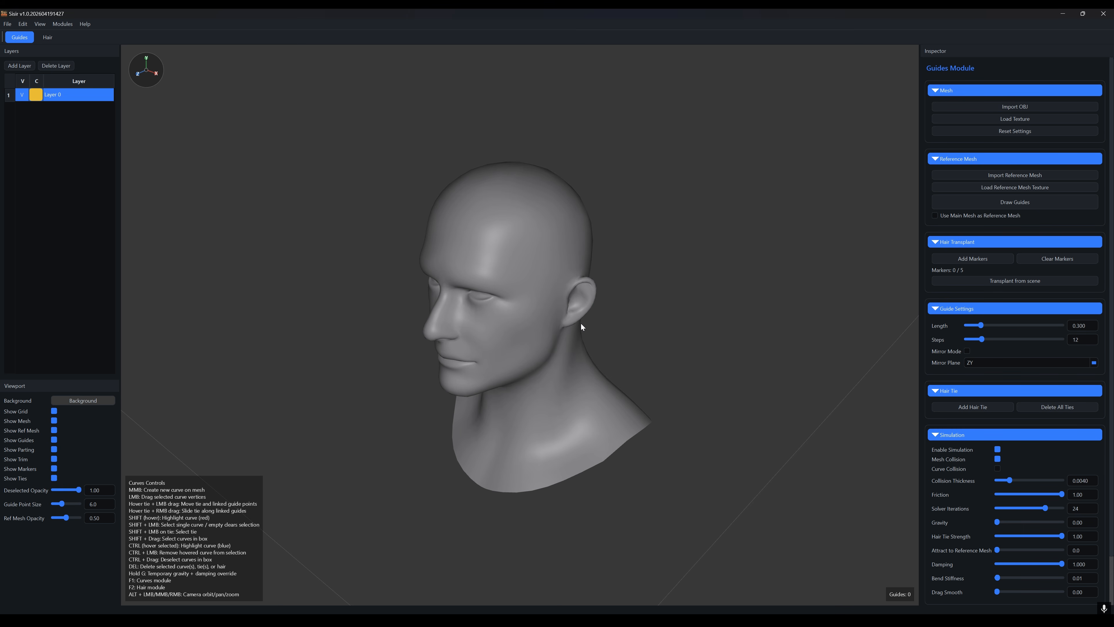
Create a guide curve on the scalp of the imported head.
{"action": "mouse_move", "coordinate": [499, 385]}
{"action": "left_mouse_down", "text": "alt"}
{"action": "mouse_move", "coordinate": [659, 369]}
{"action": "mouse_move", "coordinate": [503, 381]}
{"action": "left_mouse_up", "text": "alt"}
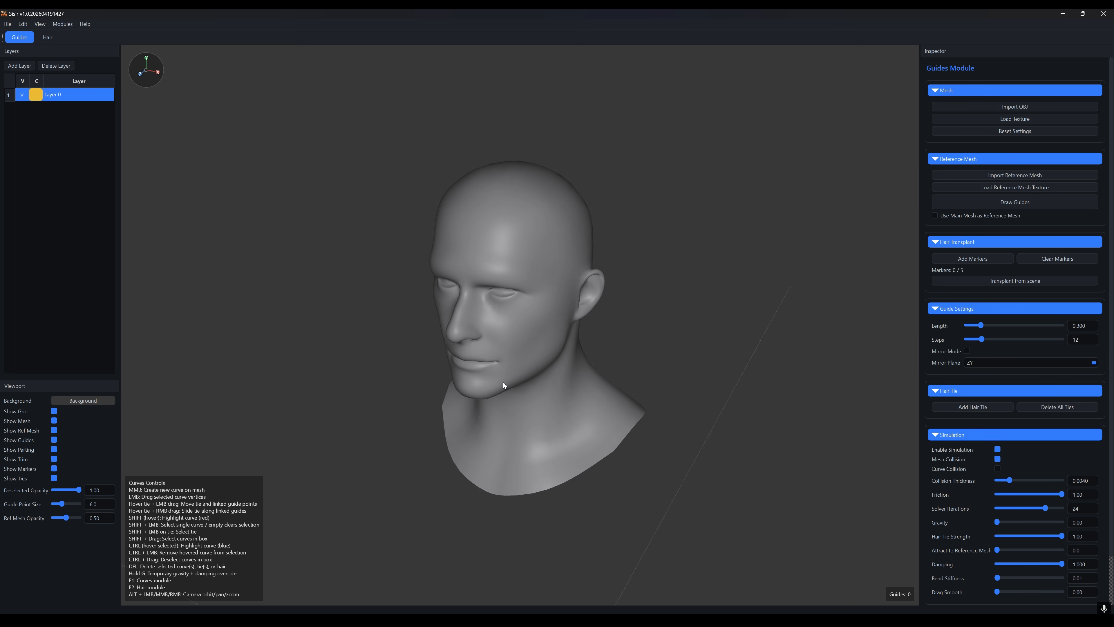
{"action": "scroll", "coordinate": [573, 379], "scroll_direction": "down", "scroll_amount": 6}
{"action": "scroll", "coordinate": [570, 353], "scroll_direction": "down", "scroll_amount": 5}
{"action": "left_click_drag", "start_coordinate": [556, 344], "coordinate": [683, 376], "text": "alt"}
{"action": "scroll", "coordinate": [514, 356], "scroll_direction": "up", "scroll_amount": 11}
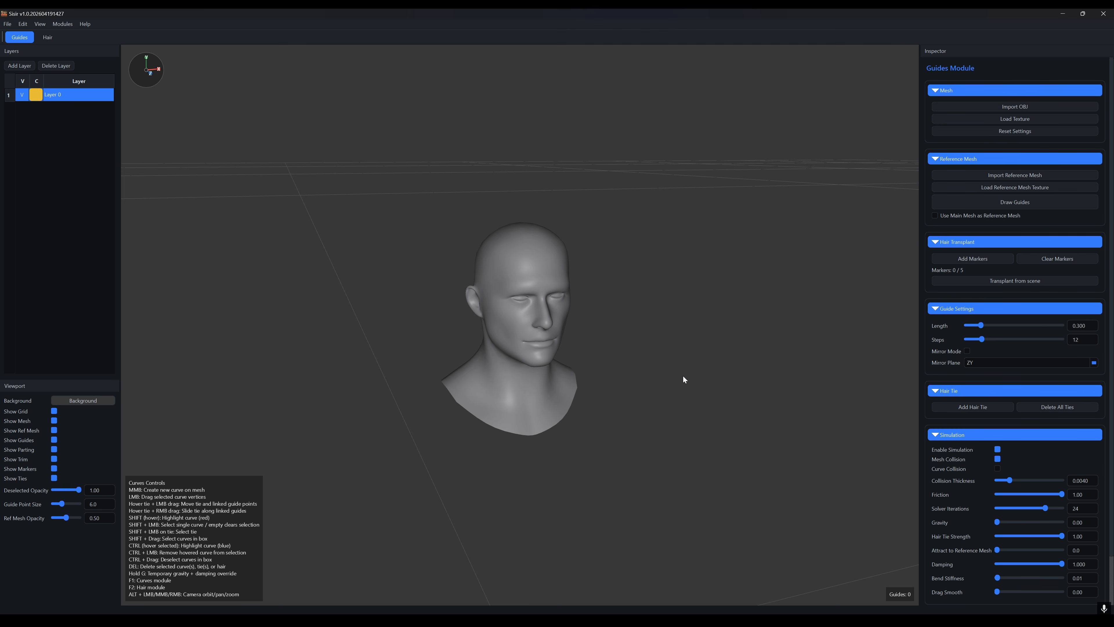
{"action": "middle_click", "coordinate": [557, 247]}
{"action": "left_click_drag", "start_coordinate": [557, 248], "coordinate": [680, 286], "text": "alt"}
{"action": "scroll", "coordinate": [680, 286], "scroll_direction": "down", "scroll_amount": 15}
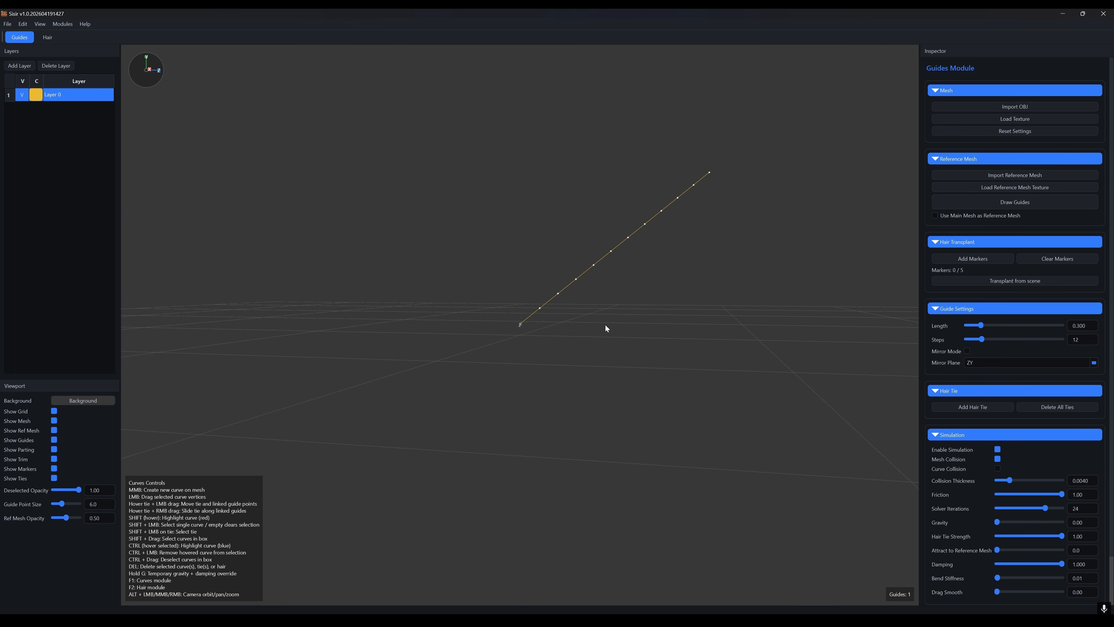
Check the guide's size against the head and reduce the guide length setting to 0.028.
{"action": "left_click_drag", "start_coordinate": [605, 325], "coordinate": [493, 338], "text": "alt"}
{"action": "right_click_drag", "start_coordinate": [492, 338], "coordinate": [659, 343], "text": "alt"}
{"action": "left_click_drag", "start_coordinate": [658, 346], "coordinate": [911, 354], "text": "alt"}
{"action": "left_click_drag", "start_coordinate": [980, 325], "coordinate": [968, 328]}
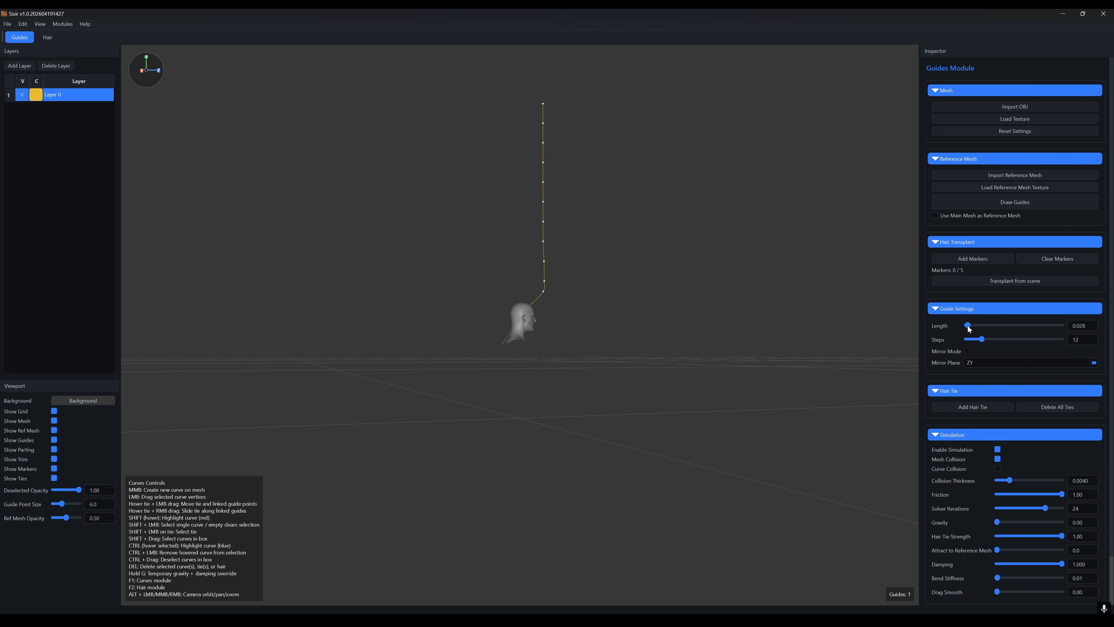
{"action": "left_click_drag", "start_coordinate": [610, 339], "coordinate": [533, 330], "text": "alt"}
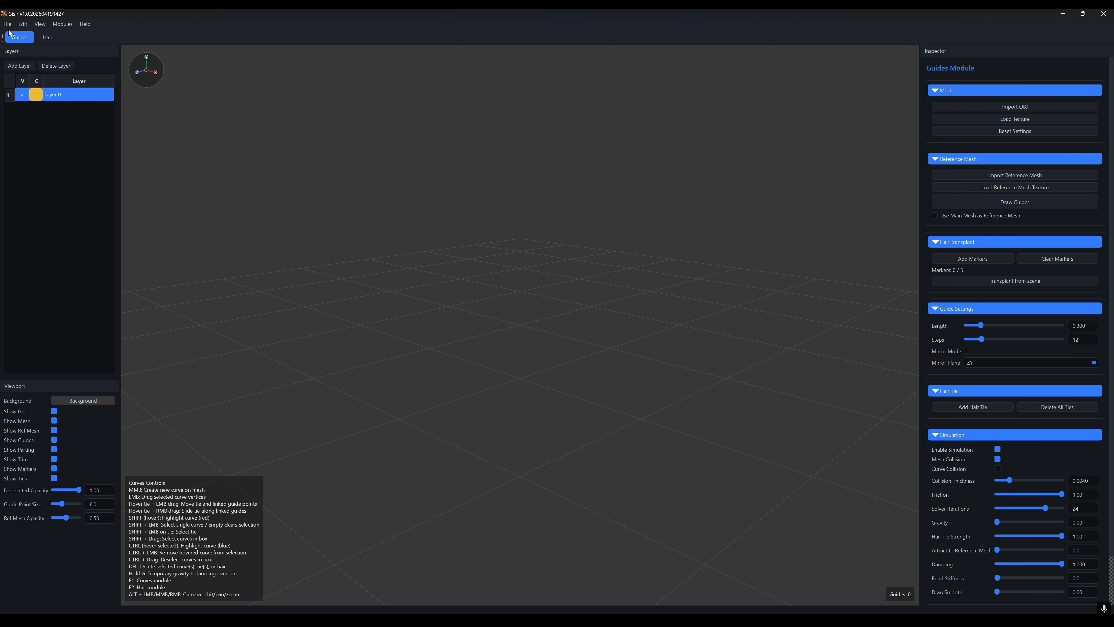
Import head_meters.obj into the empty scene with the source mesh units set to Meters (m).
{"action": "left_click", "coordinate": [7, 24]}
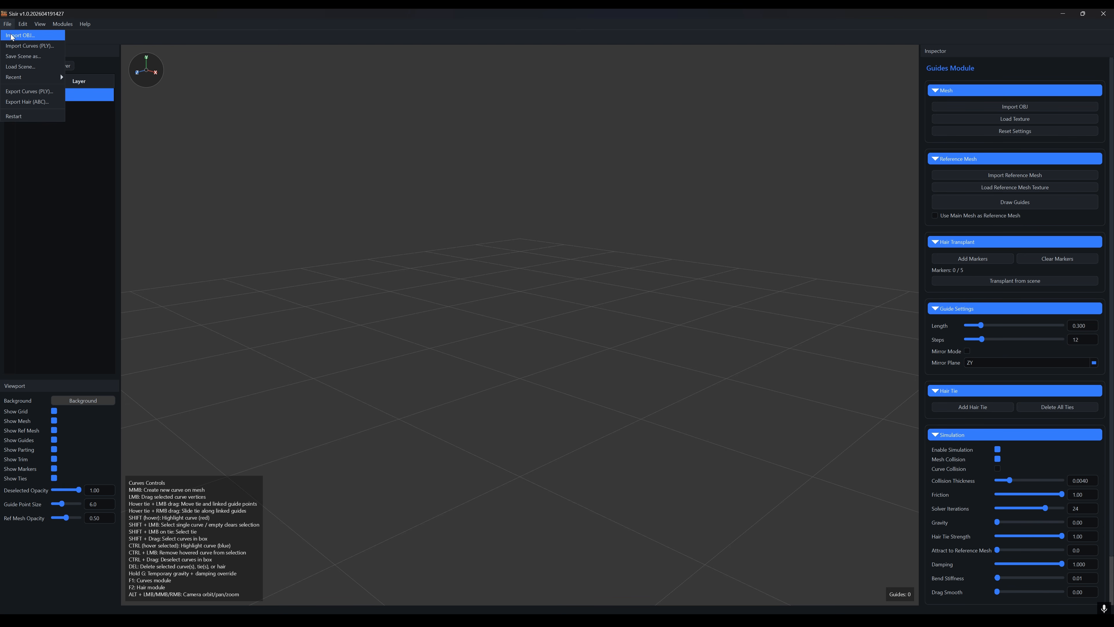
{"action": "left_click", "coordinate": [25, 36]}
{"action": "left_click", "coordinate": [696, 196]}
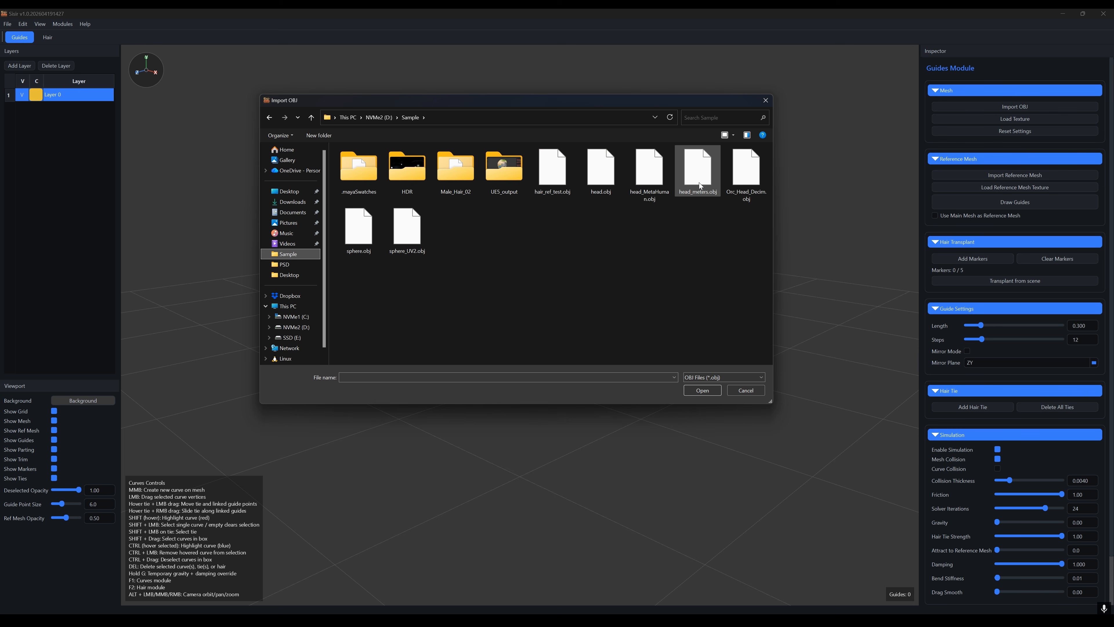
{"action": "left_click", "coordinate": [697, 390]}
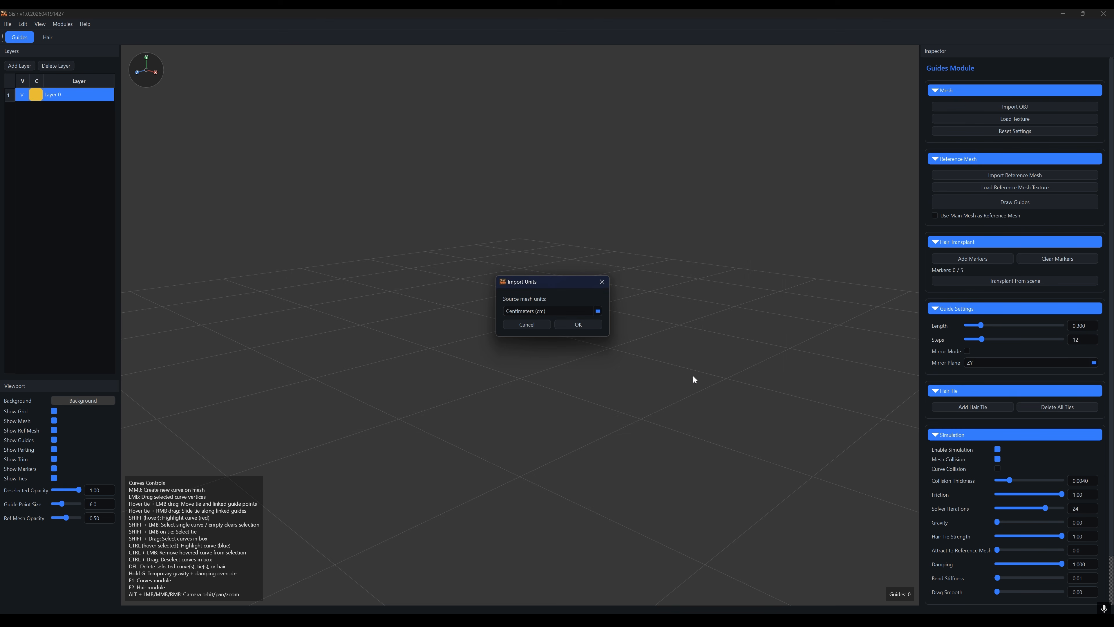
{"action": "left_click", "coordinate": [550, 313]}
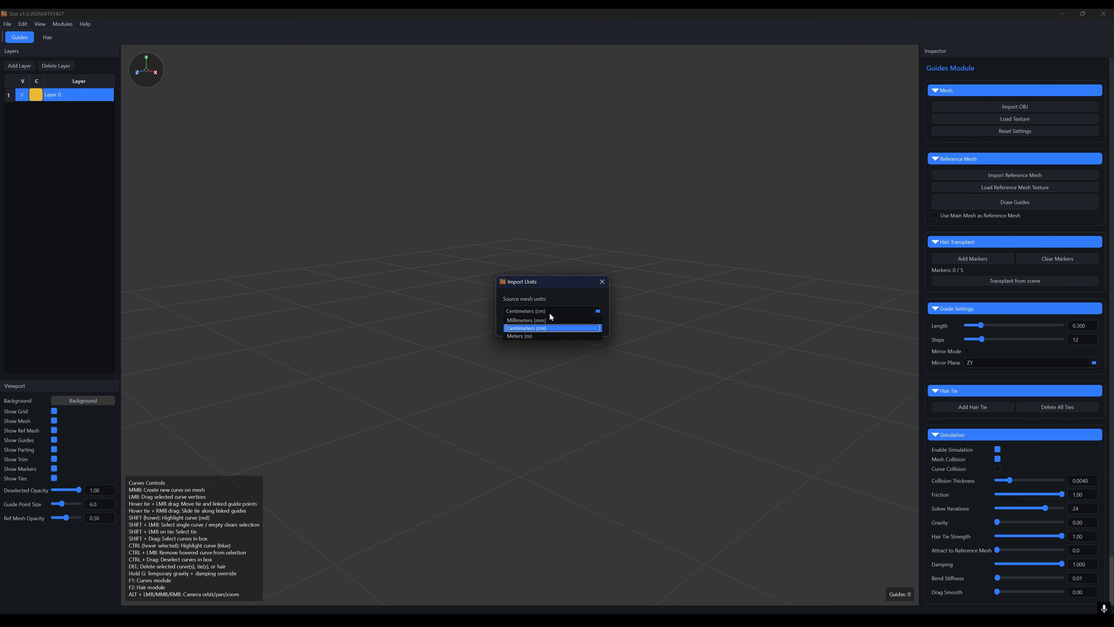
{"action": "left_click", "coordinate": [525, 337]}
{"action": "left_click", "coordinate": [571, 325]}
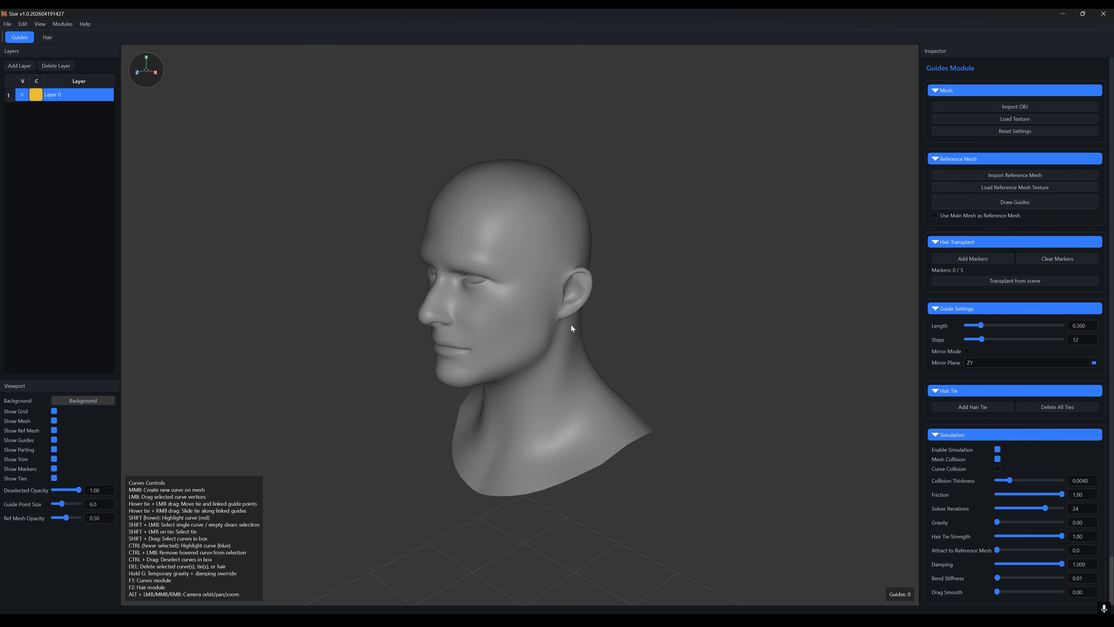
Create four guide curves spread over both sides of the scalp.
{"action": "right_click_drag", "start_coordinate": [643, 406], "coordinate": [488, 374], "text": "alt"}
{"action": "left_click_drag", "start_coordinate": [489, 374], "coordinate": [521, 375], "text": "alt"}
{"action": "right_click_drag", "start_coordinate": [521, 375], "coordinate": [575, 387], "text": "alt"}
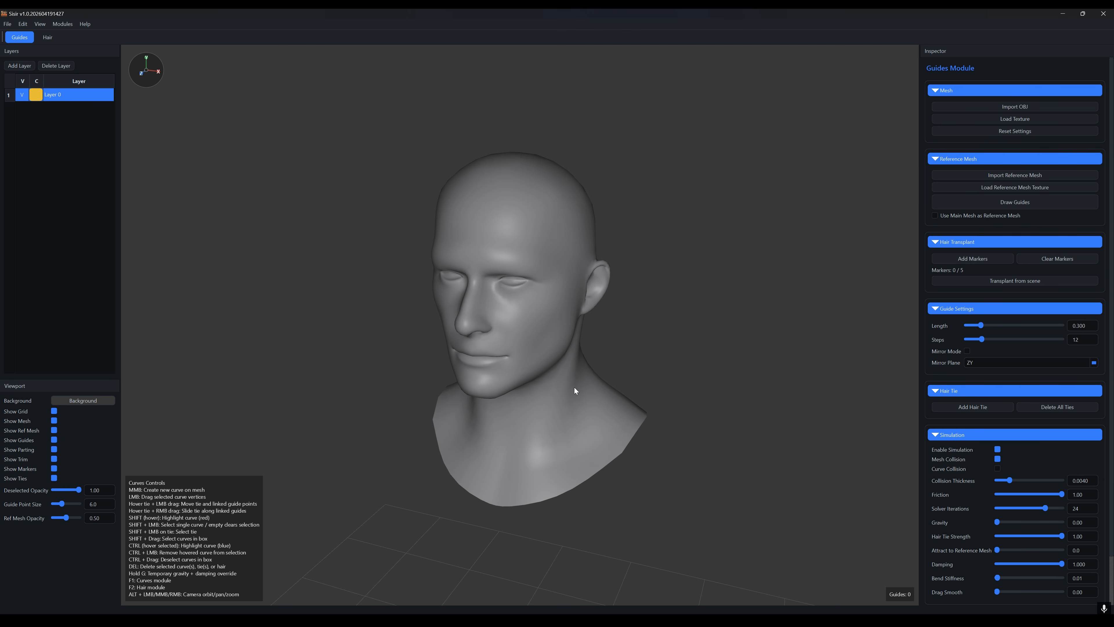
{"action": "middle_click", "coordinate": [544, 212]}
{"action": "middle_click", "coordinate": [442, 197]}
{"action": "left_click_drag", "start_coordinate": [443, 199], "coordinate": [624, 253], "text": "alt"}
{"action": "middle_click", "coordinate": [510, 203]}
{"action": "middle_click", "coordinate": [478, 175]}
Select guides on the head and apply temporary gravity so they drape down over it.
{"action": "key", "text": "g"}
{"action": "right_click_drag", "start_coordinate": [630, 206], "coordinate": [687, 256], "text": "alt"}
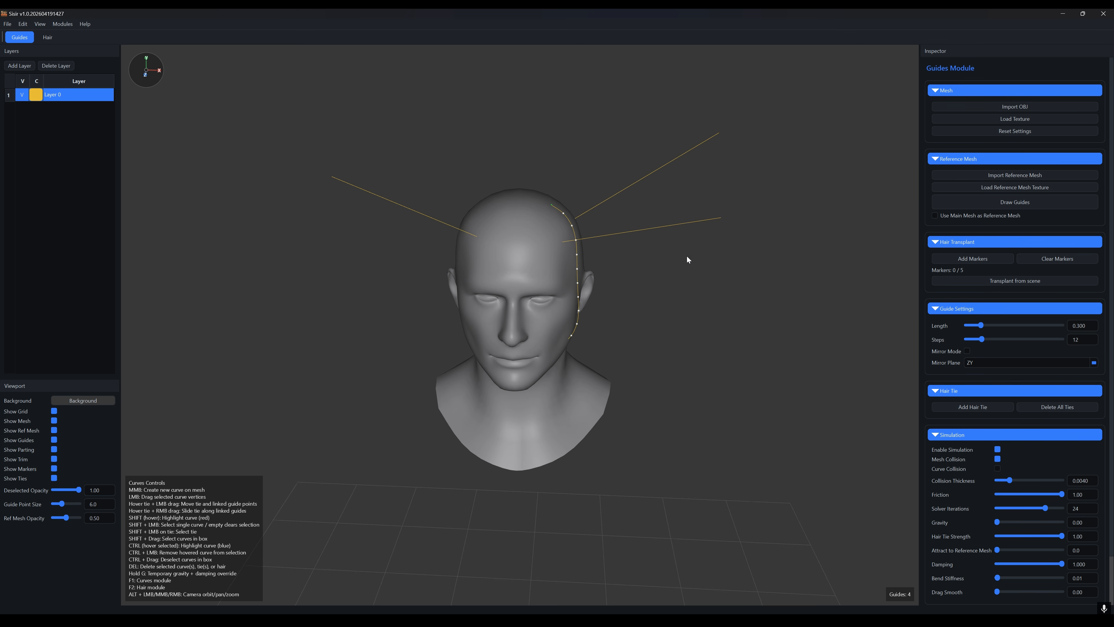
{"action": "left_click_drag", "start_coordinate": [422, 188], "coordinate": [394, 218], "text": "shift"}
{"action": "key", "text": "g"}
{"action": "left_click_drag", "start_coordinate": [543, 380], "coordinate": [629, 364], "text": "alt"}
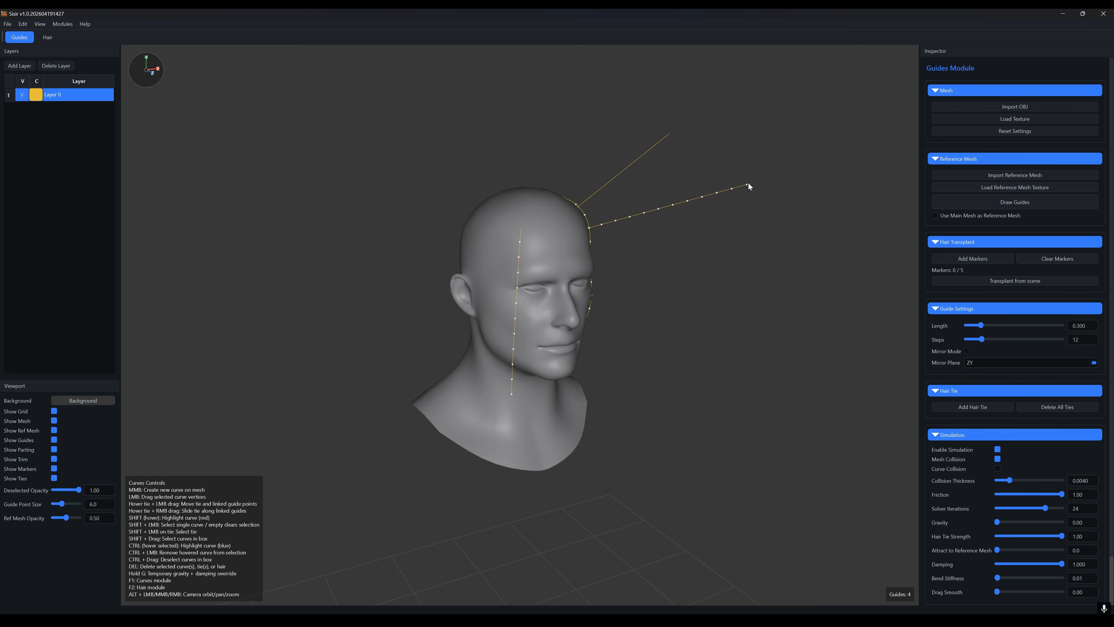
{"action": "key", "text": "g"}
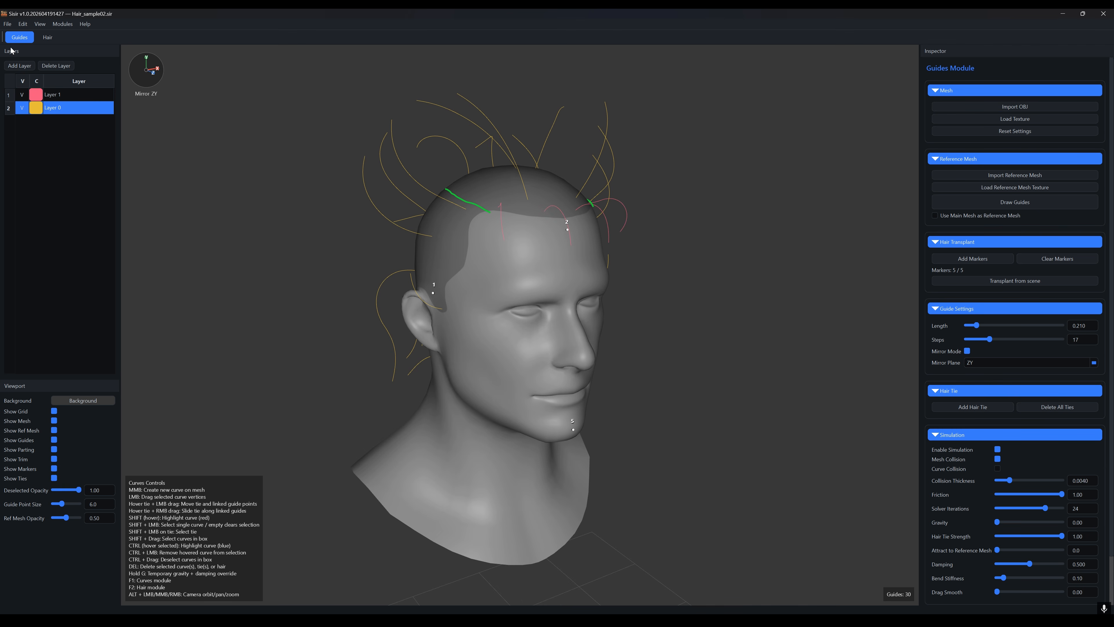
Export the guide curves as guides_meters.ply with the output units set to Meters (m).
{"action": "left_click", "coordinate": [7, 23]}
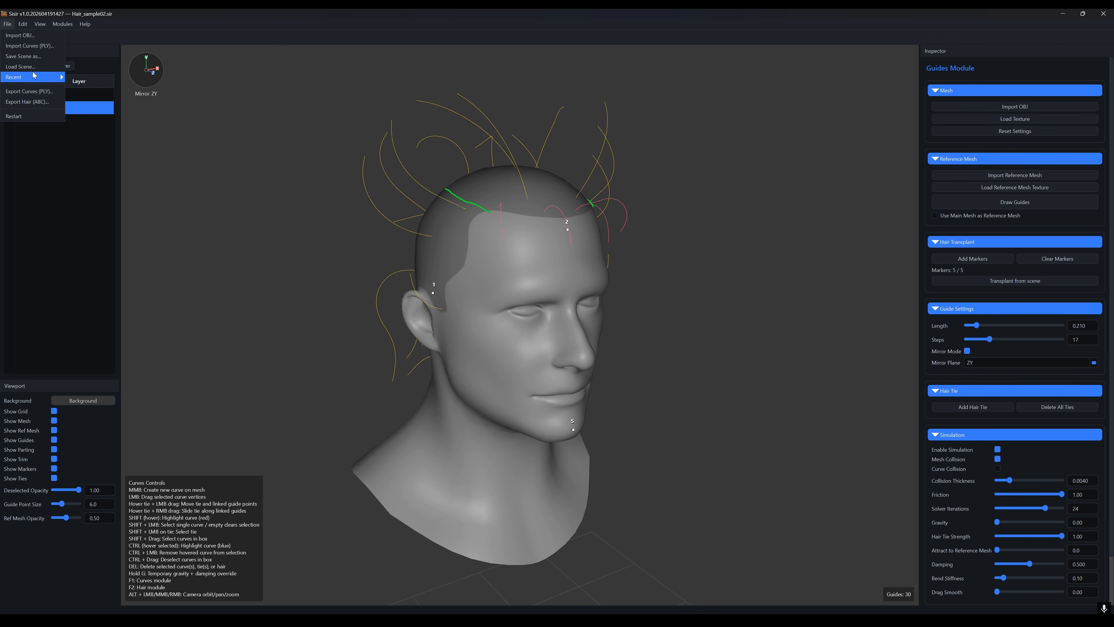
{"action": "left_click", "coordinate": [53, 95]}
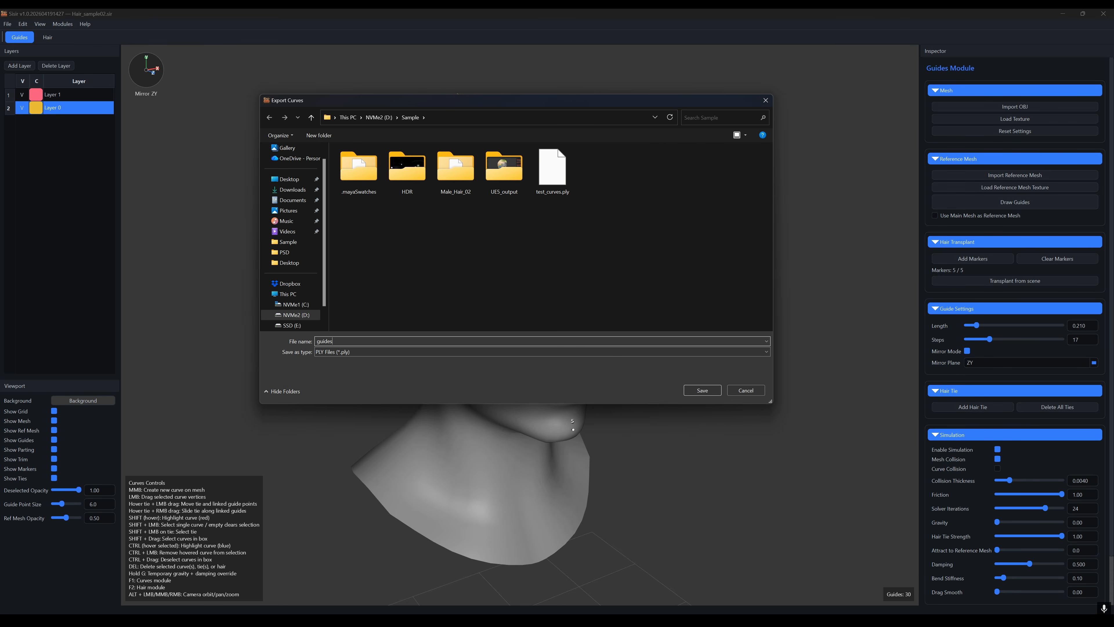
{"action": "type", "text": "meters"}
{"action": "key", "text": "Return"}
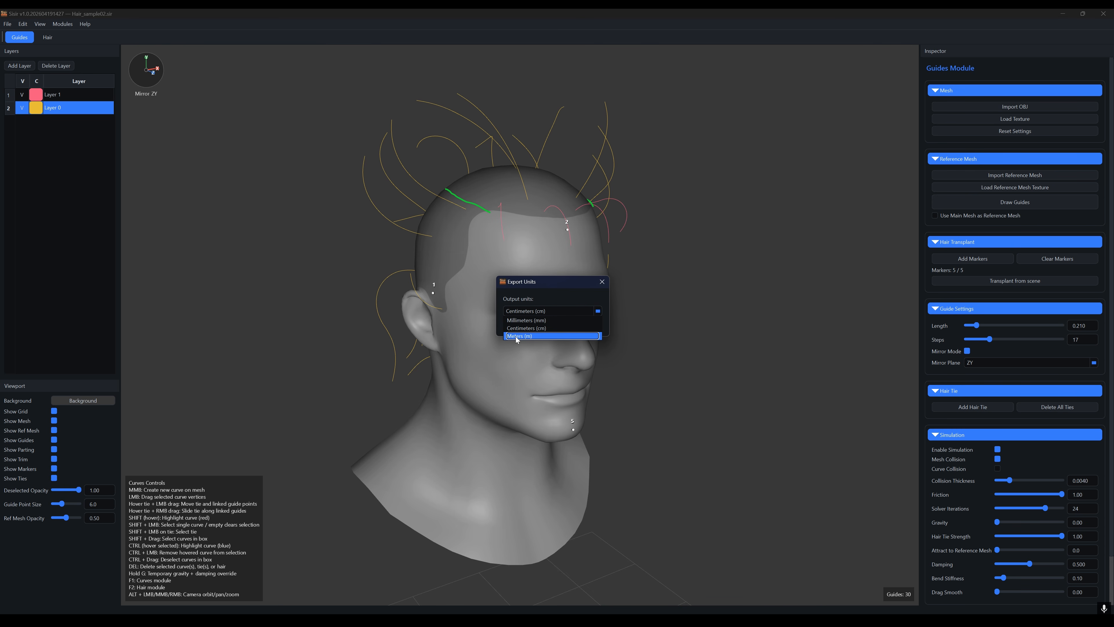
{"action": "left_click", "coordinate": [518, 339]}
{"action": "left_click", "coordinate": [579, 325]}
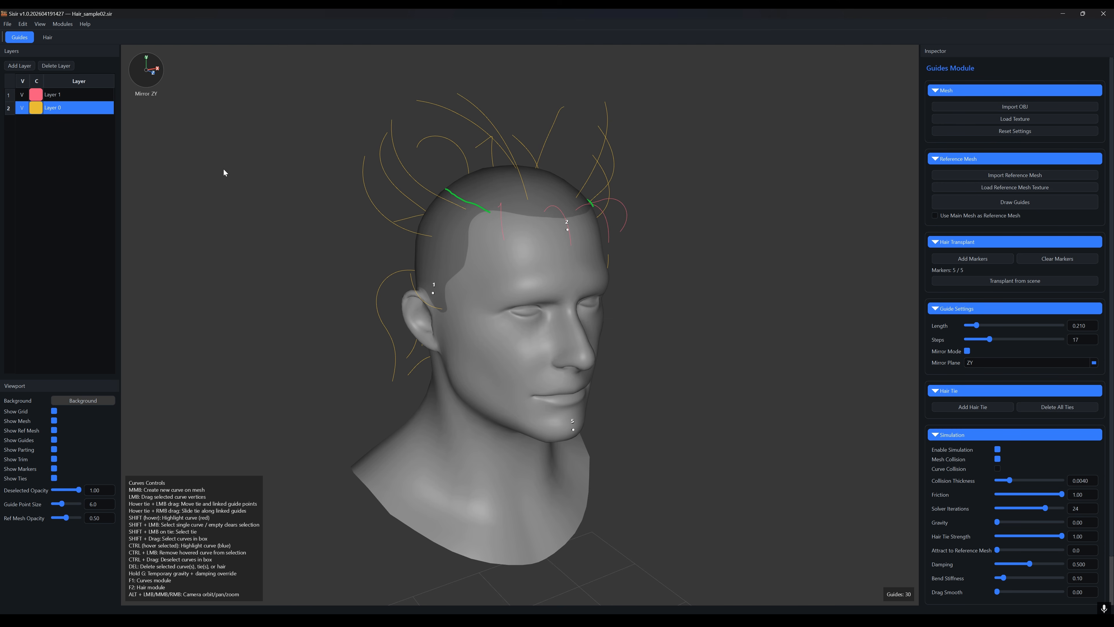
Export the guide curves as a second PLY file with a centimeters name suffix, using Centimeters (cm) as output units.
{"action": "left_click", "coordinate": [8, 24]}
{"action": "left_click", "coordinate": [48, 92]}
{"action": "left_click", "coordinate": [552, 174]}
{"action": "left_click_drag", "start_coordinate": [334, 341], "coordinate": [359, 341]}
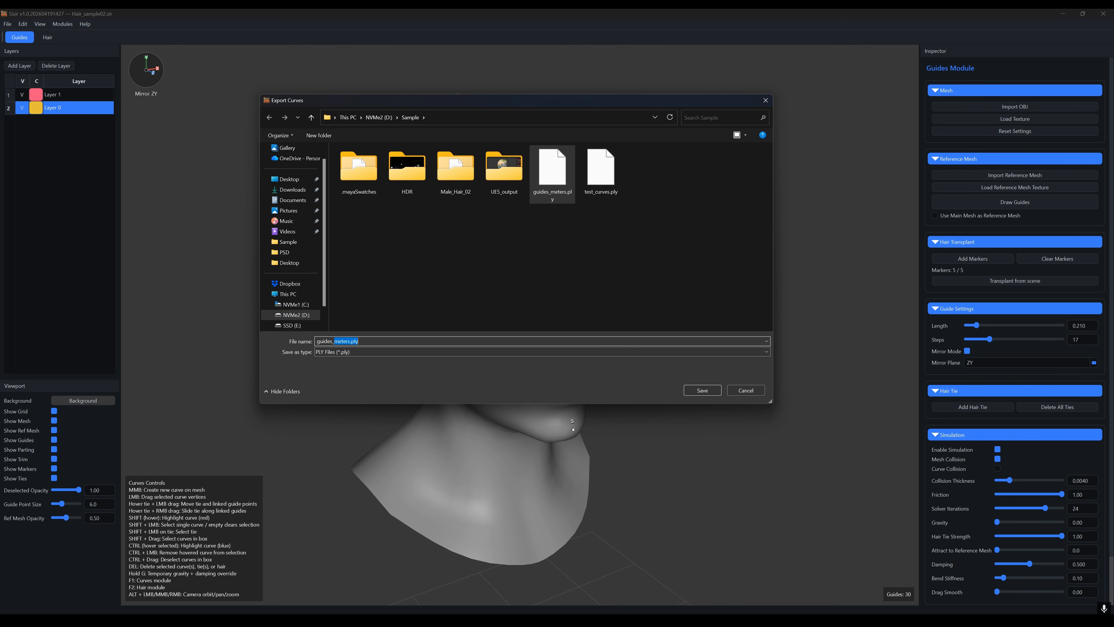
{"action": "type", "text": "centimet"}
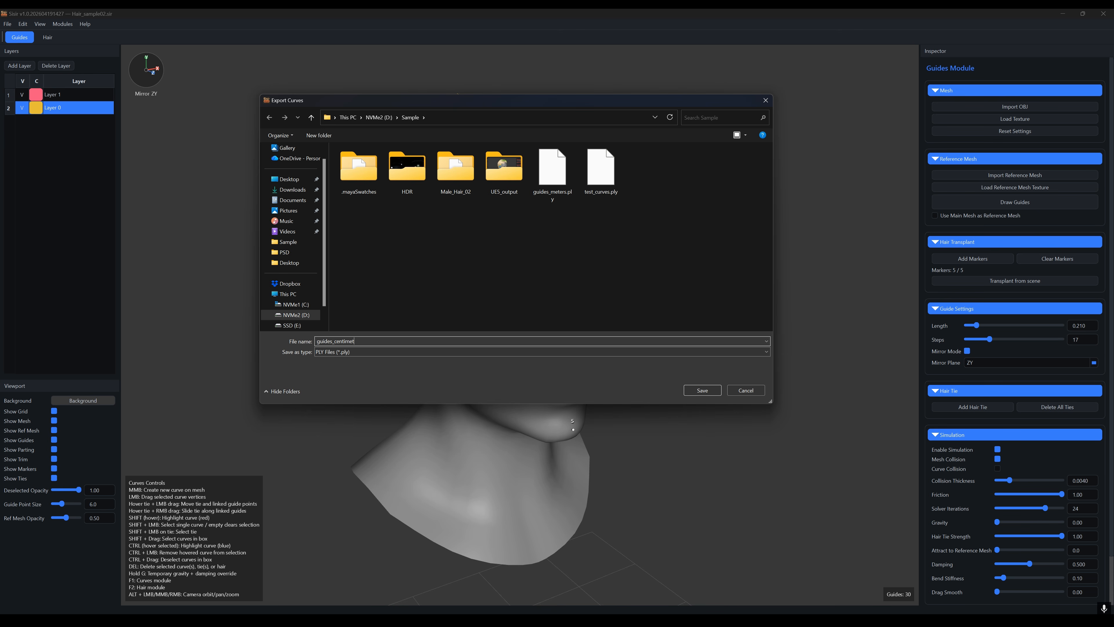
{"action": "key", "text": "Return"}
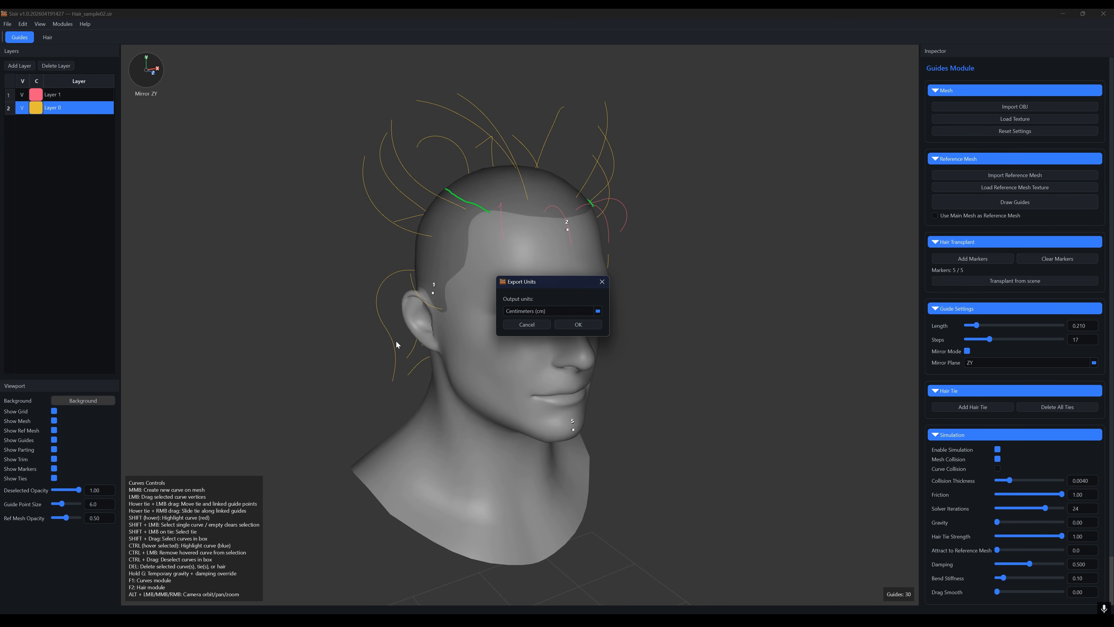
{"action": "left_click", "coordinate": [591, 327]}
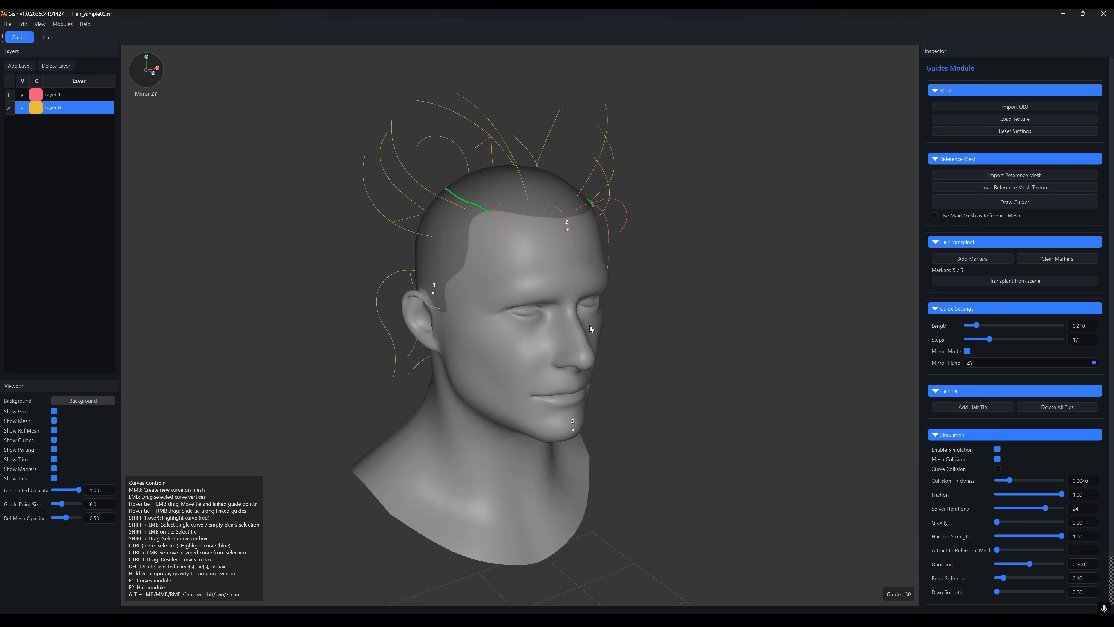
Switch to the Hair module and export the hair as hair_meters.abc with output units set to Meters (m).
{"action": "key", "text": "F2"}
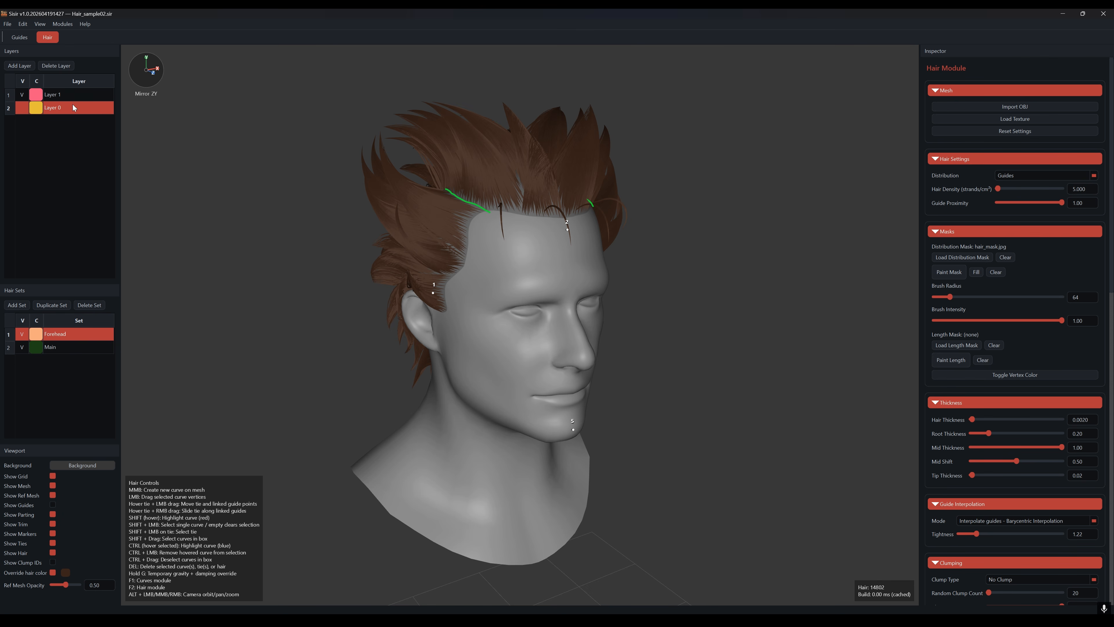
{"action": "left_click", "coordinate": [7, 23]}
{"action": "left_click", "coordinate": [38, 103]}
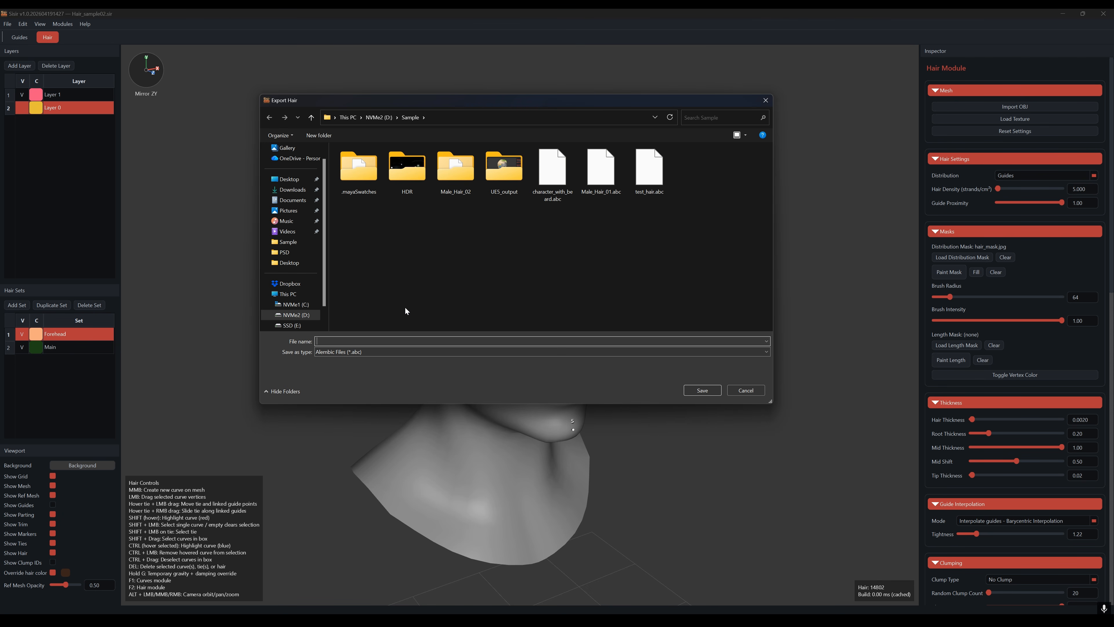
{"action": "type", "text": "hair_"}
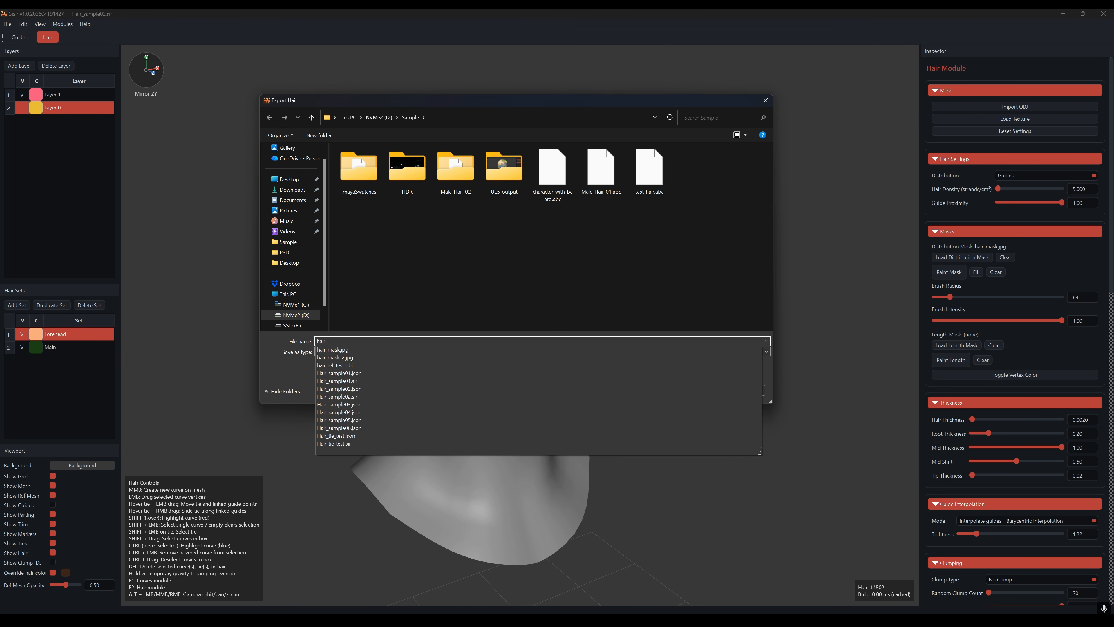
{"action": "type", "text": "meters"}
{"action": "left_click", "coordinate": [704, 389]}
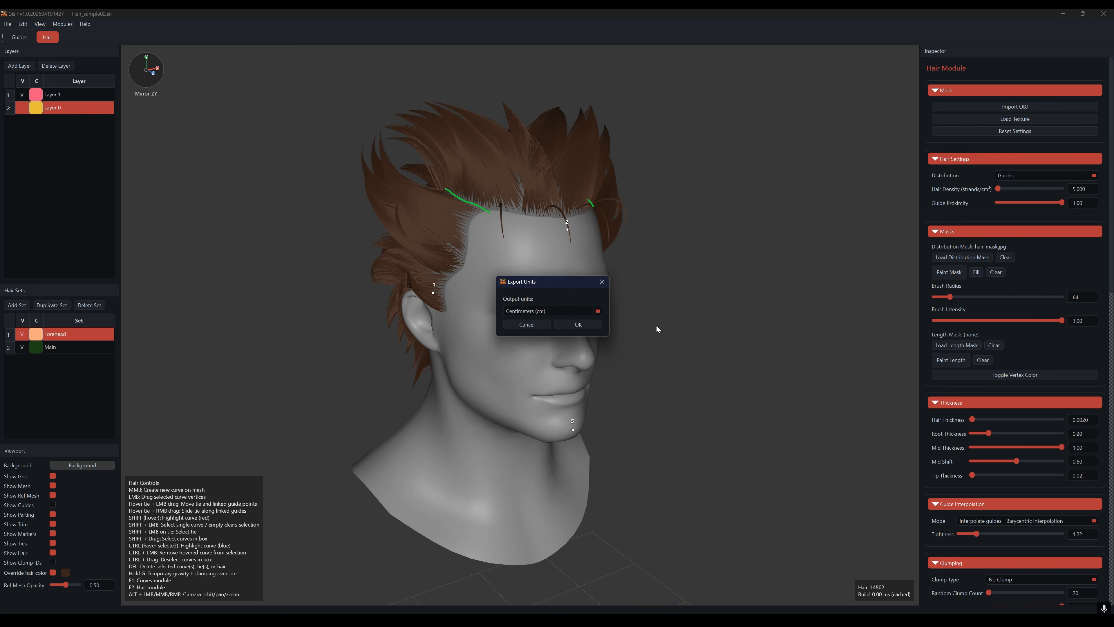
{"action": "left_click", "coordinate": [553, 311]}
{"action": "left_click", "coordinate": [536, 335]}
{"action": "left_click", "coordinate": [579, 326]}
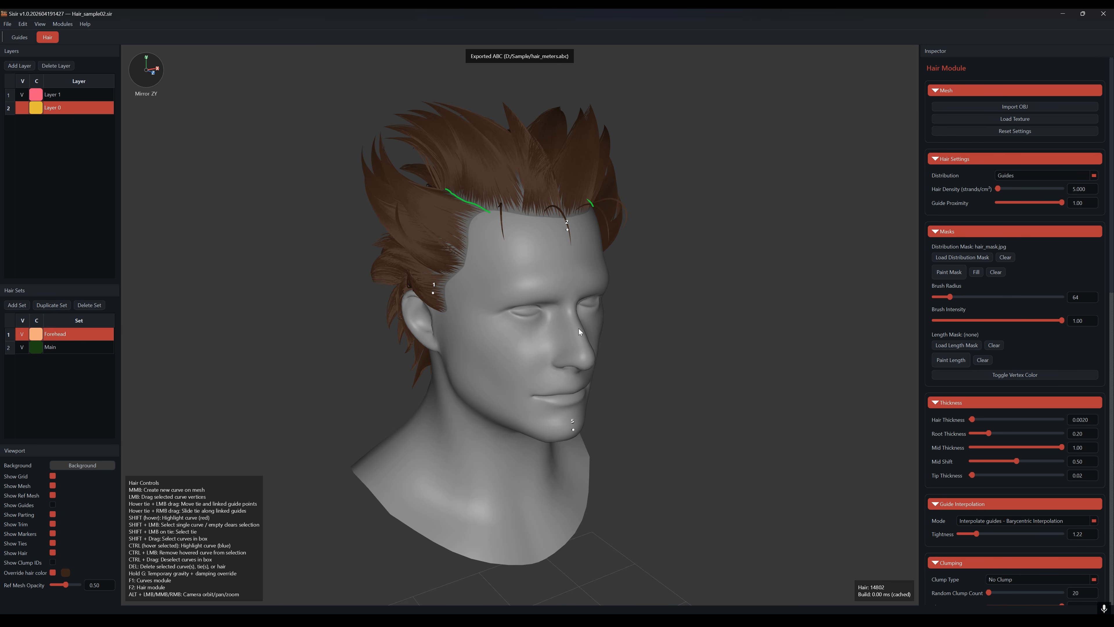
Export the hair as hair_centimeters in Alembic format with Centimeters (cm) as output units.
{"action": "left_click", "coordinate": [7, 24]}
{"action": "left_click", "coordinate": [36, 100]}
{"action": "type", "text": "h"}
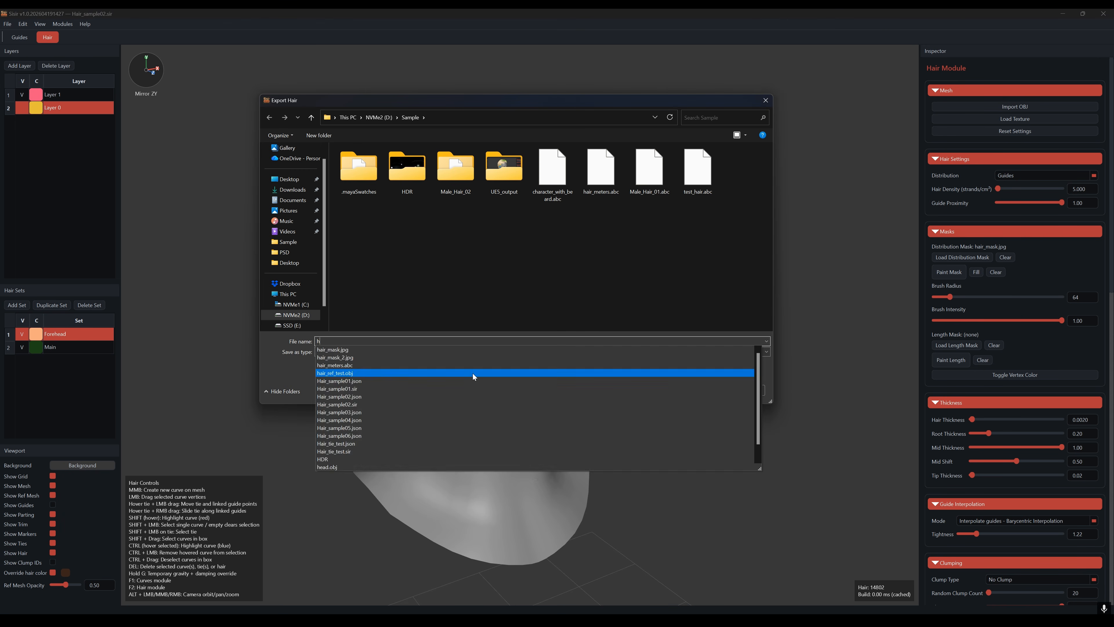
{"action": "type", "text": "ai"}
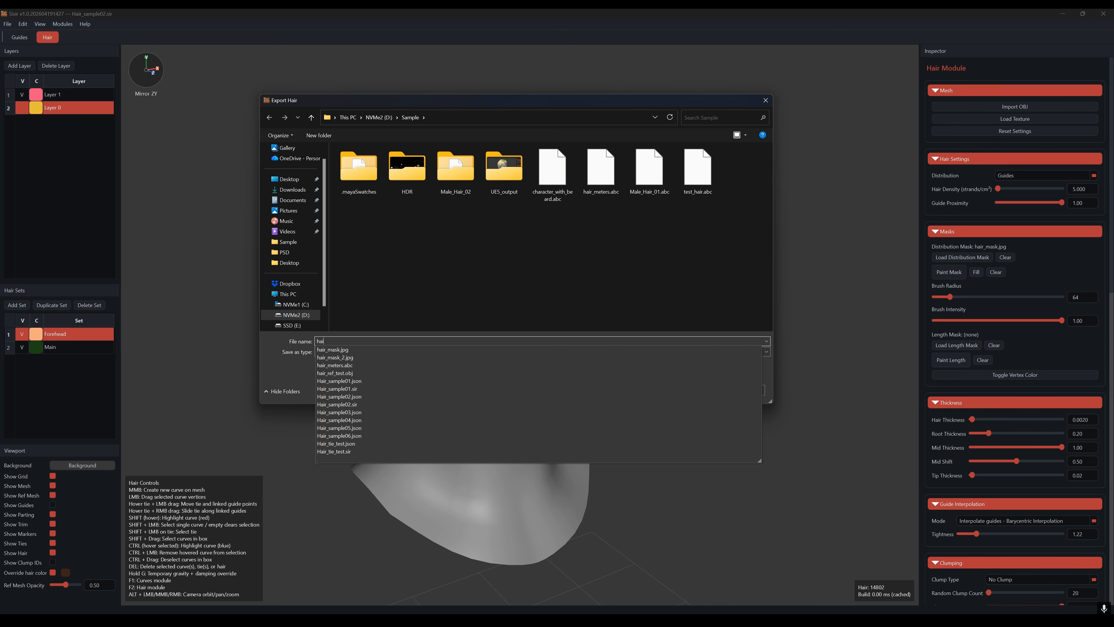
{"action": "type", "text": "r_centimeter"}
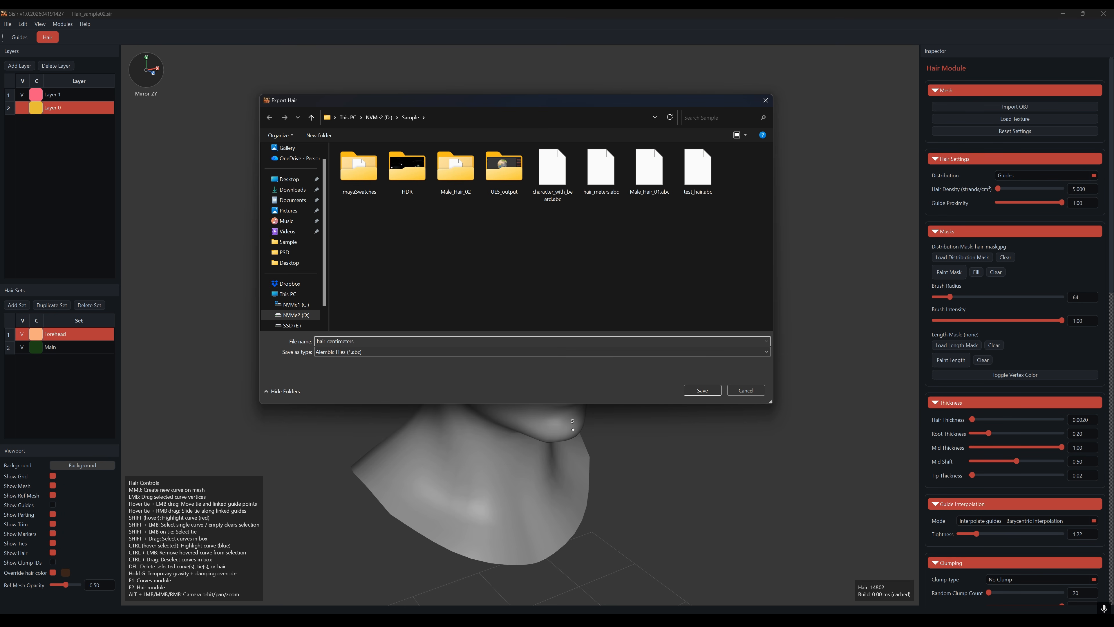
{"action": "type", "text": "s"}
{"action": "left_click", "coordinate": [697, 391]}
{"action": "left_click", "coordinate": [579, 325]}
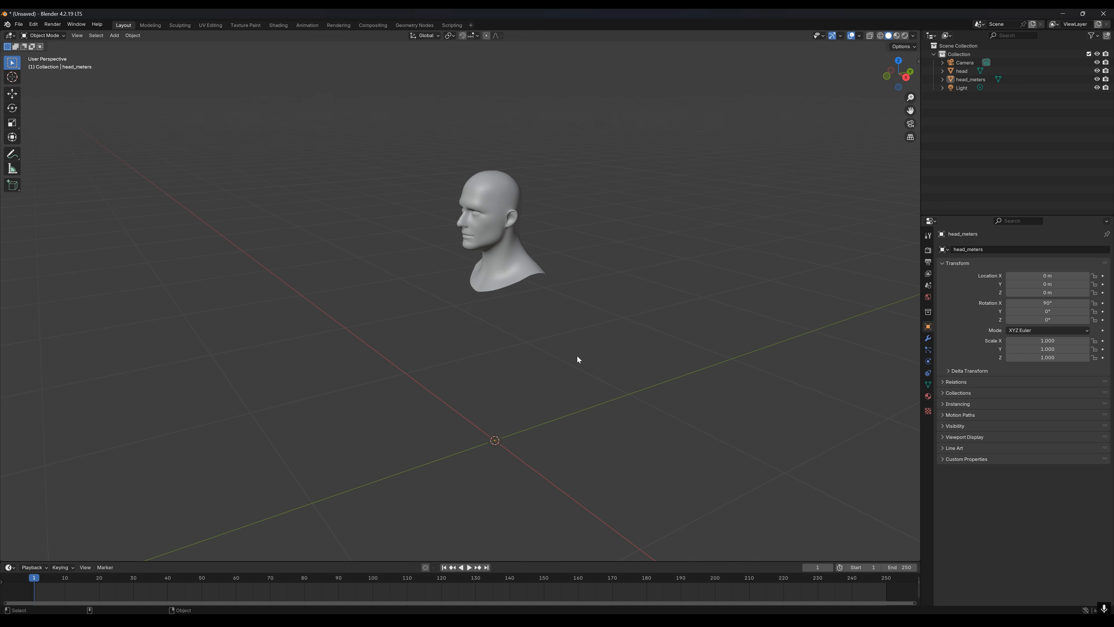
Examine the head_meters and head meshes in the Blender scene, comparing their sizes at the different unit scales.
{"action": "mouse_move", "coordinate": [494, 346]}
{"action": "middle_mouse_down"}
{"action": "mouse_move", "coordinate": [532, 356]}
{"action": "mouse_move", "coordinate": [605, 341]}
{"action": "mouse_move", "coordinate": [497, 336]}
{"action": "middle_mouse_up"}
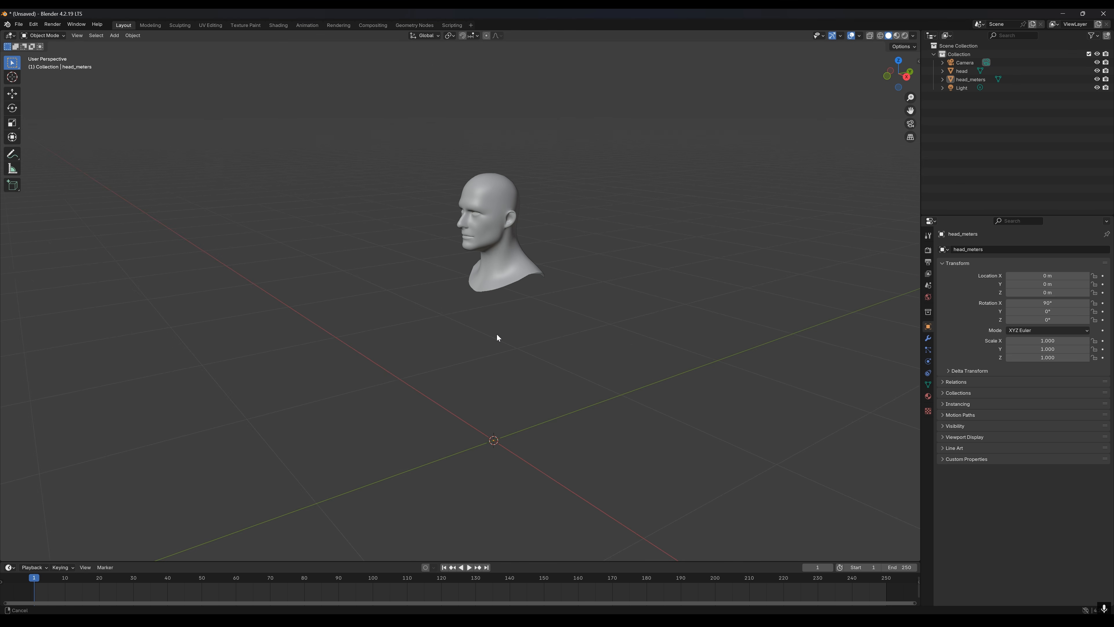
{"action": "scroll", "coordinate": [529, 323], "scroll_direction": "up", "scroll_amount": 3}
{"action": "left_click", "coordinate": [485, 250]}
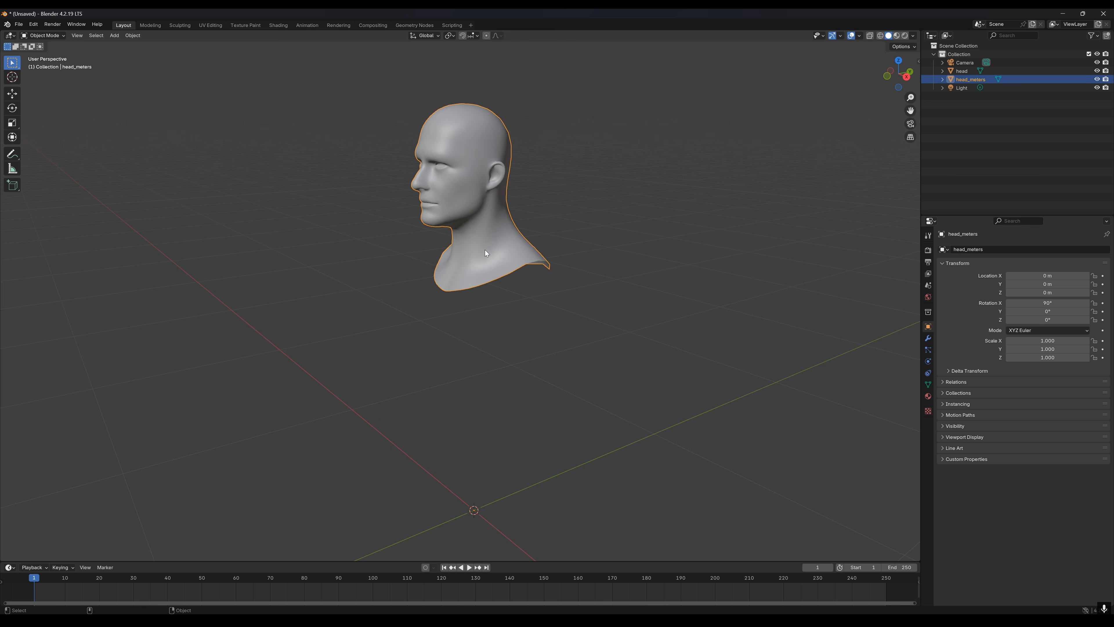
{"action": "middle_click_drag", "start_coordinate": [561, 341], "coordinate": [539, 379]}
{"action": "left_click", "coordinate": [524, 357]}
{"action": "scroll", "coordinate": [582, 402], "scroll_direction": "down", "scroll_amount": 5}
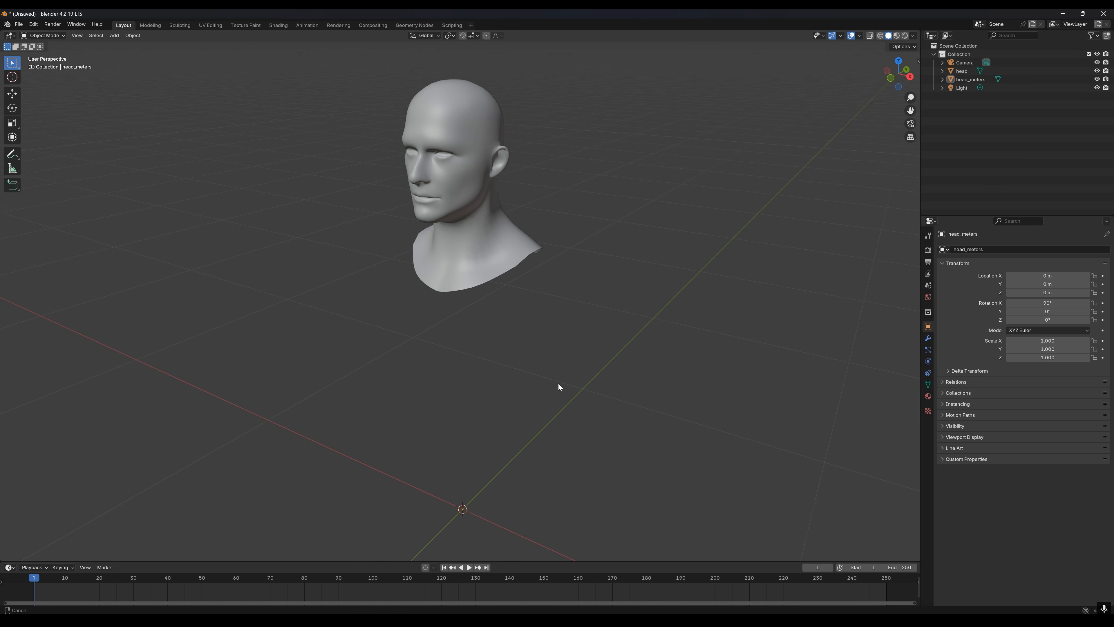
{"action": "scroll", "coordinate": [562, 419], "scroll_direction": "down", "scroll_amount": 10}
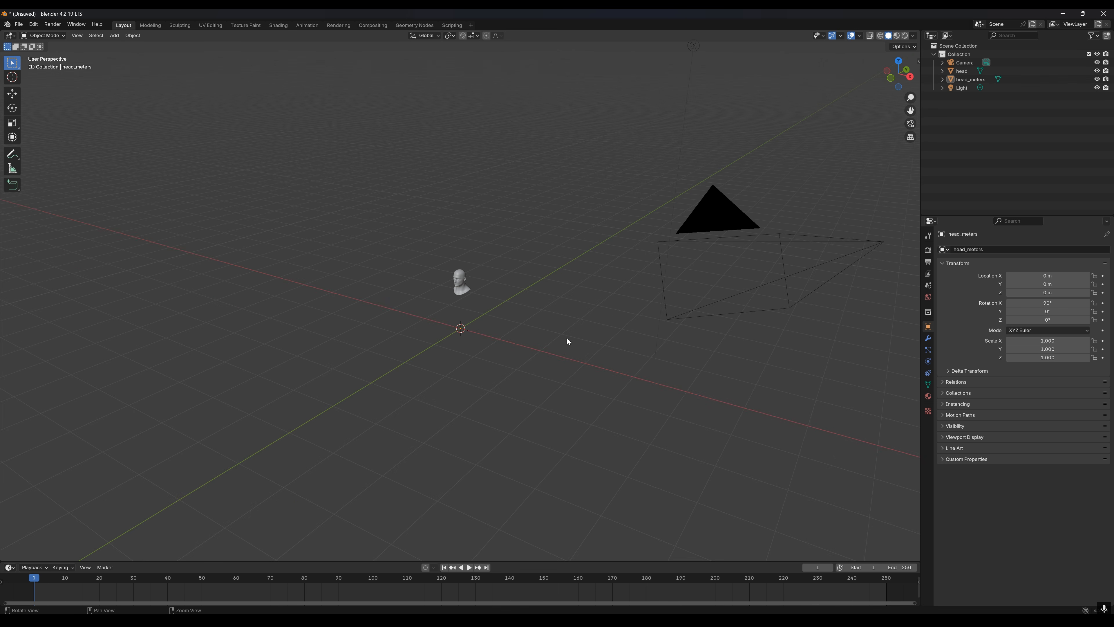
{"action": "scroll", "coordinate": [470, 222], "scroll_direction": "up", "scroll_amount": 10}
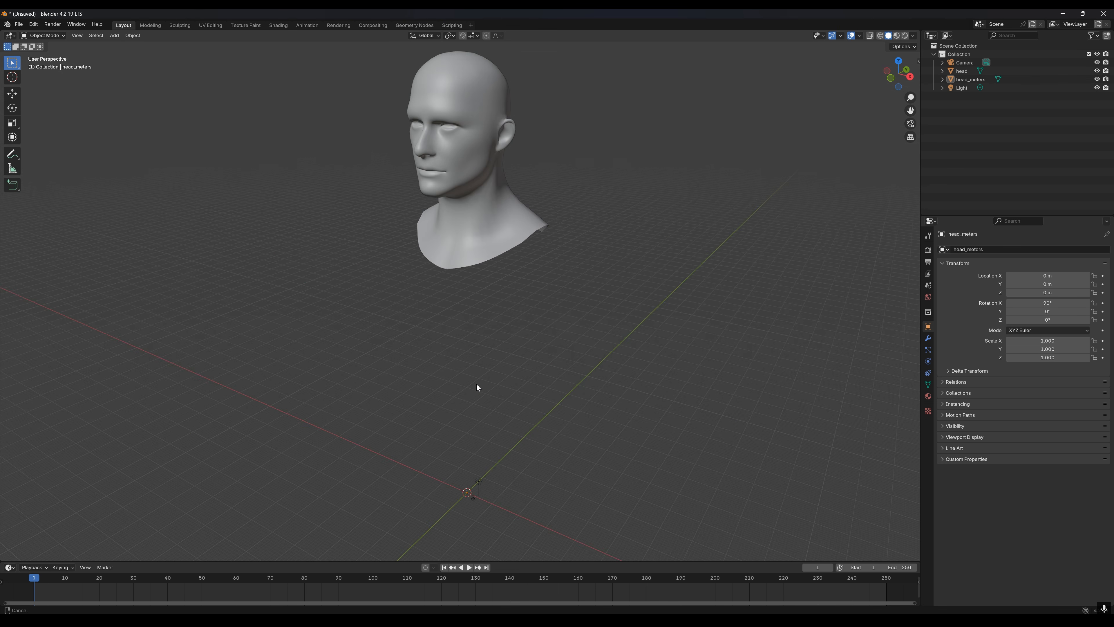
{"action": "left_click", "coordinate": [456, 197]}
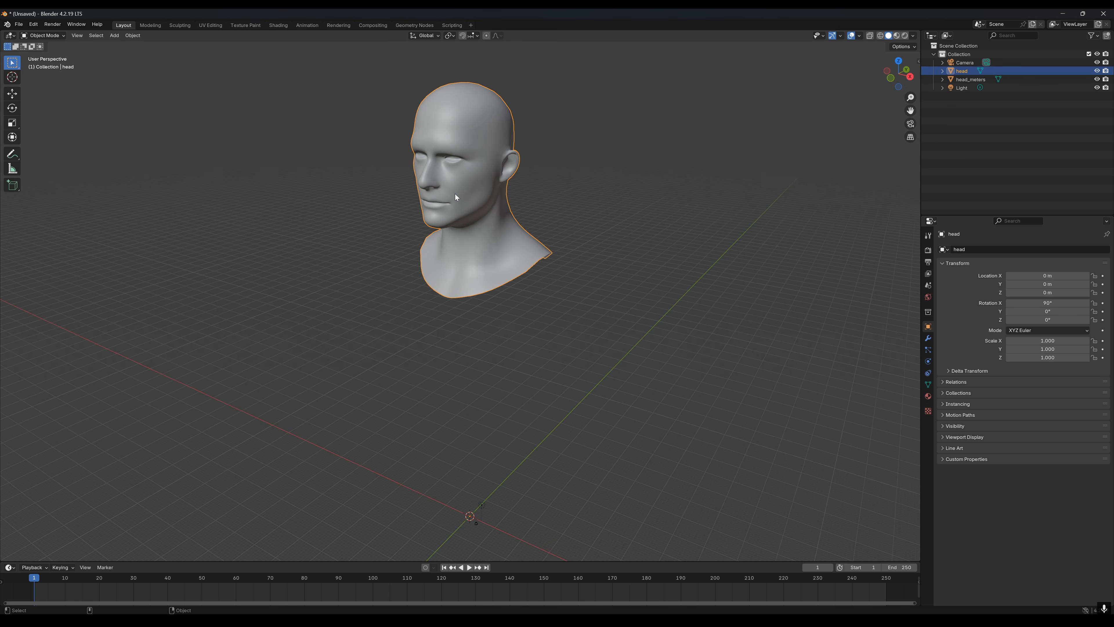
{"action": "mouse_move", "coordinate": [503, 341]}
{"action": "middle_mouse_down"}
{"action": "mouse_move", "coordinate": [488, 353]}
{"action": "mouse_move", "coordinate": [599, 343]}
{"action": "mouse_move", "coordinate": [524, 343]}
{"action": "middle_mouse_up"}
{"action": "left_click", "coordinate": [584, 344]}
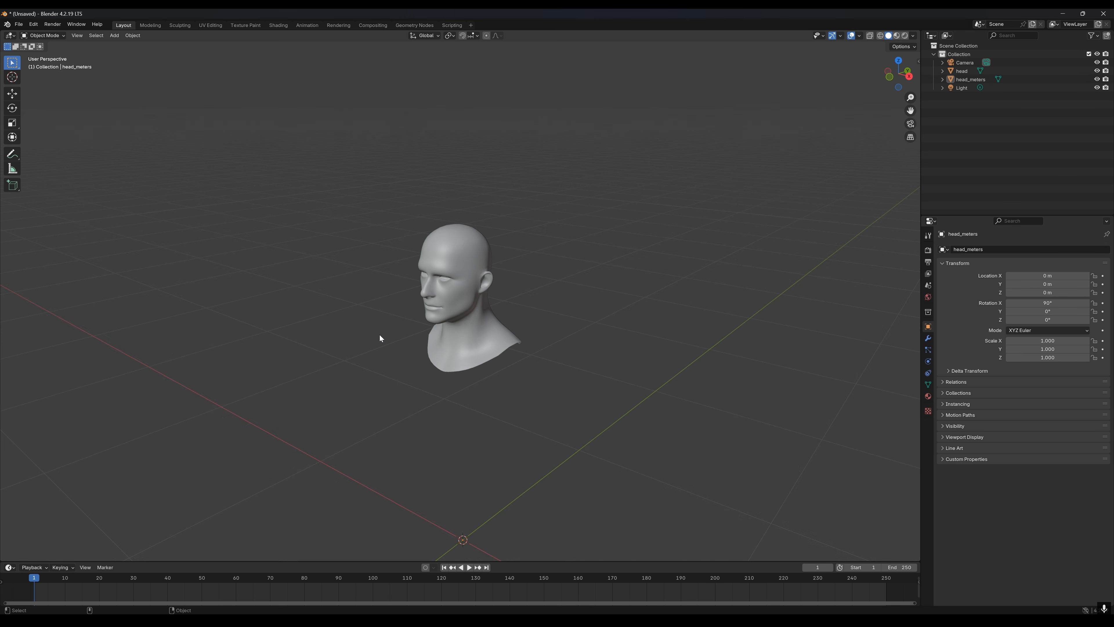
Look up the importer add-on zip in the Sisir installation's Scripts/Blender folder, and return to Blender.
{"action": "key", "text": "alt+Tab"}
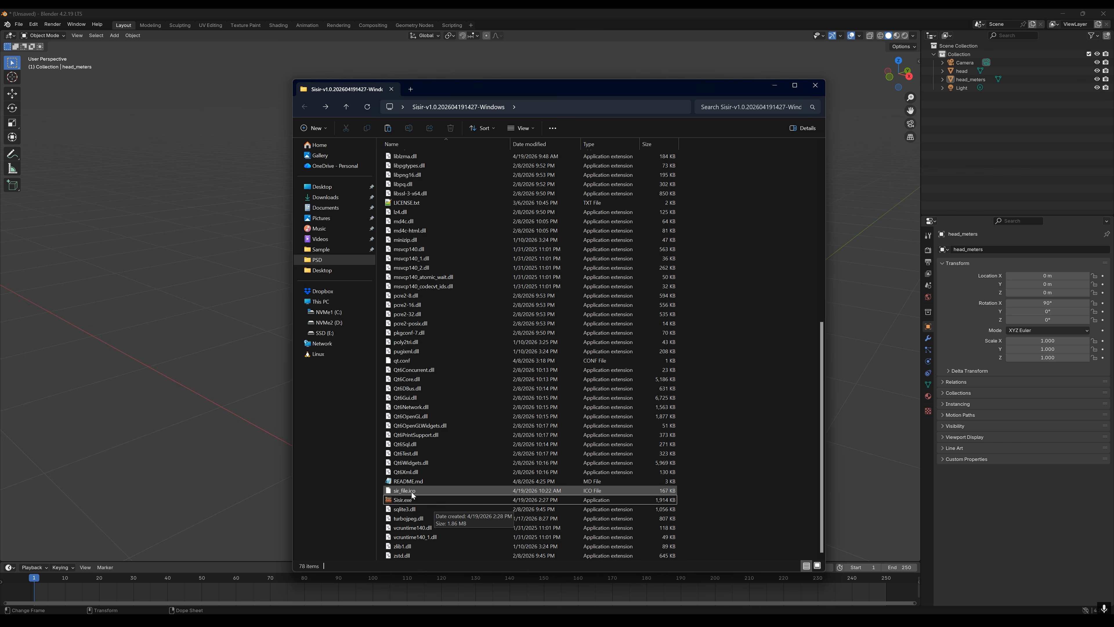
{"action": "scroll", "coordinate": [459, 389], "scroll_direction": "up", "scroll_amount": 12}
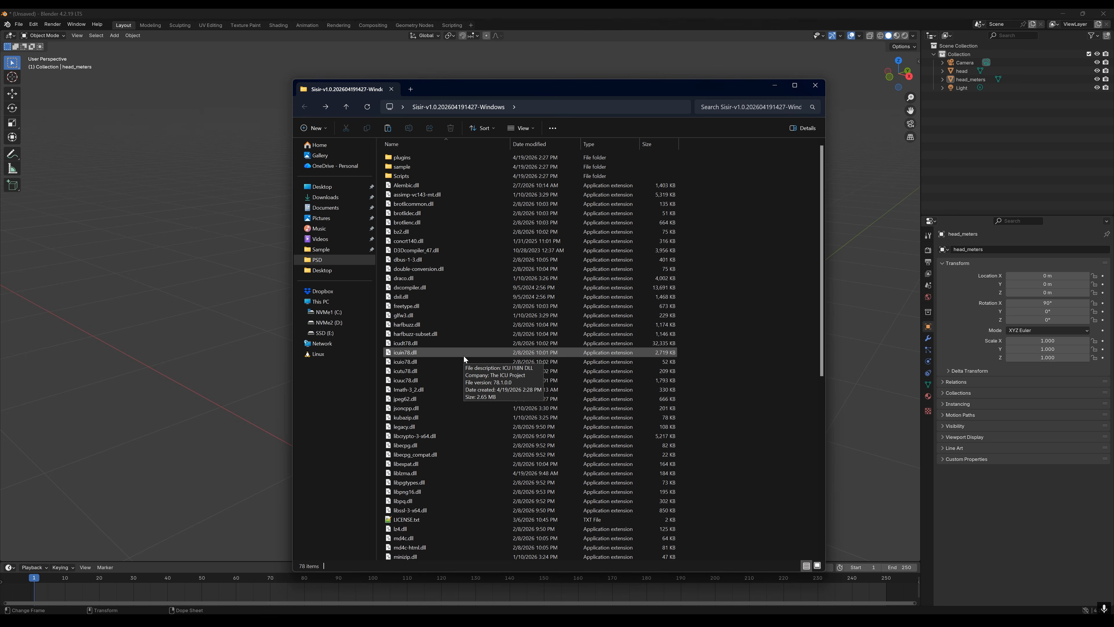
{"action": "double_click", "coordinate": [412, 176]}
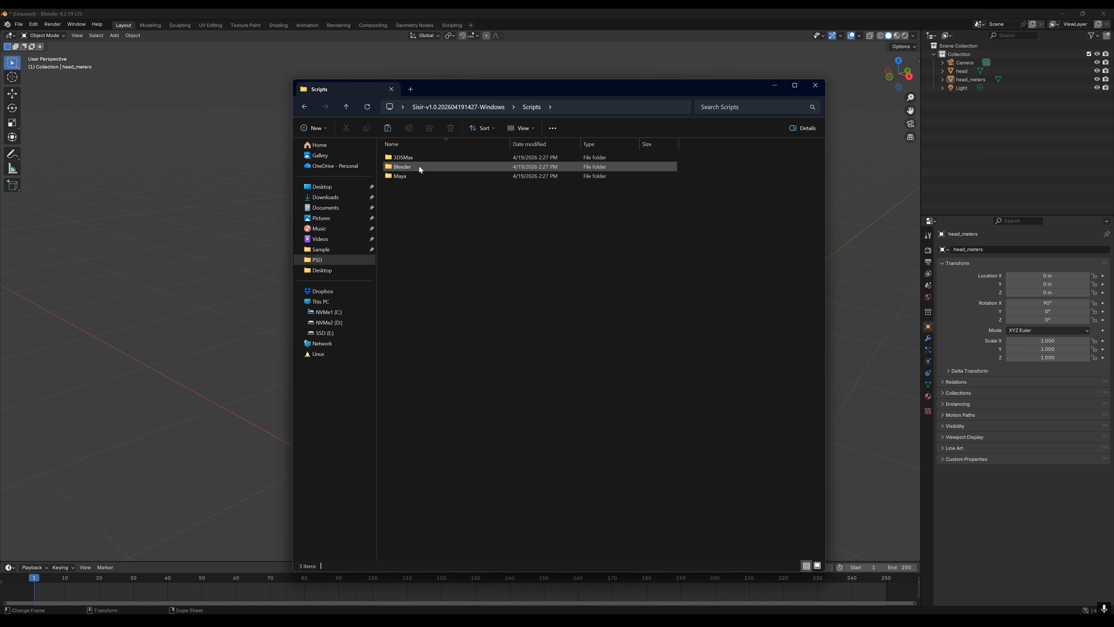
{"action": "double_click", "coordinate": [417, 167]}
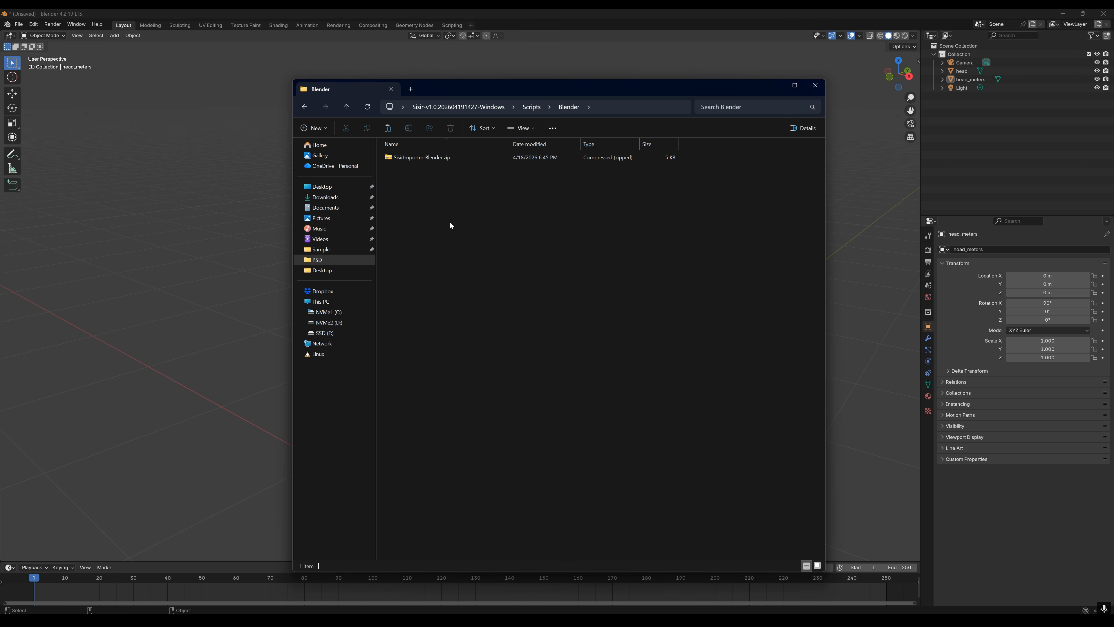
{"action": "left_click", "coordinate": [506, 18]}
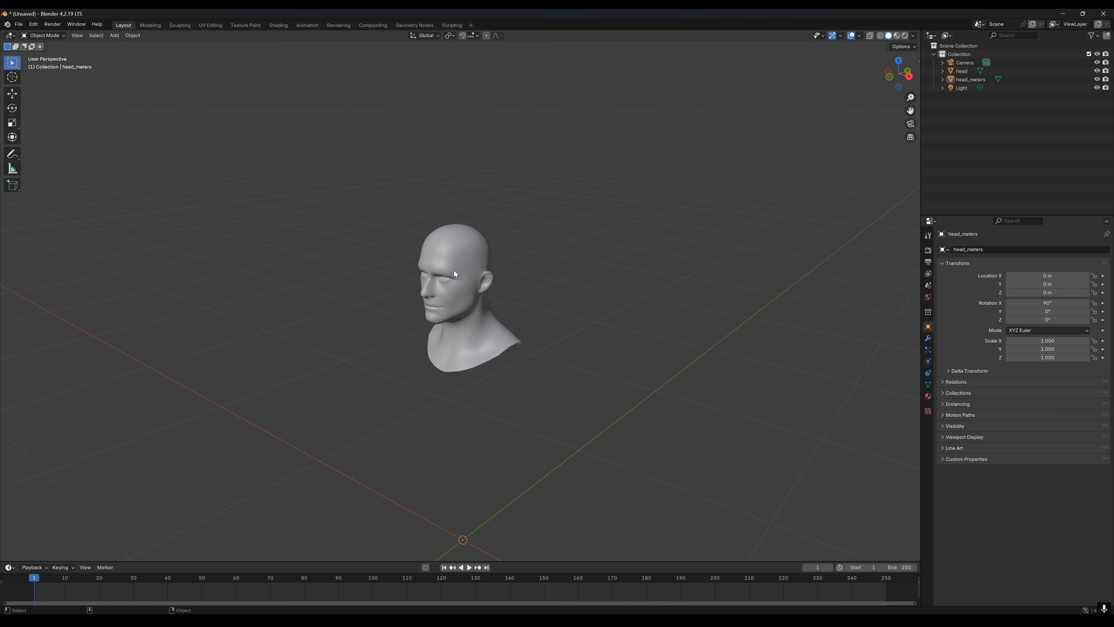
Open the add-on preferences and start installing an add-on from disk.
{"action": "left_click", "coordinate": [33, 23]}
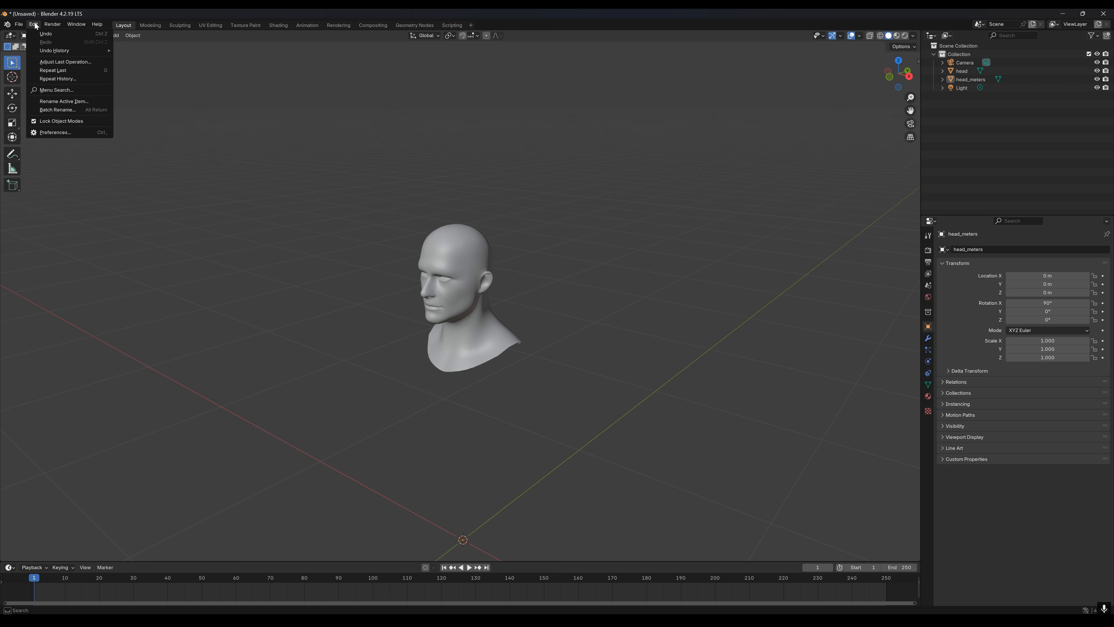
{"action": "left_click", "coordinate": [63, 133]}
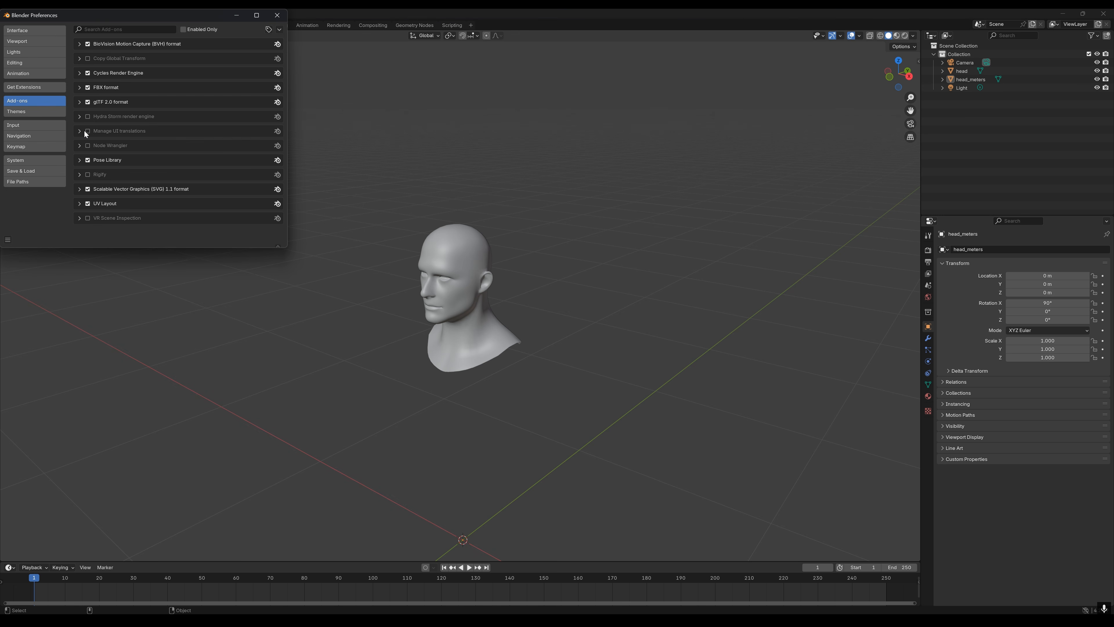
{"action": "left_click", "coordinate": [279, 30]}
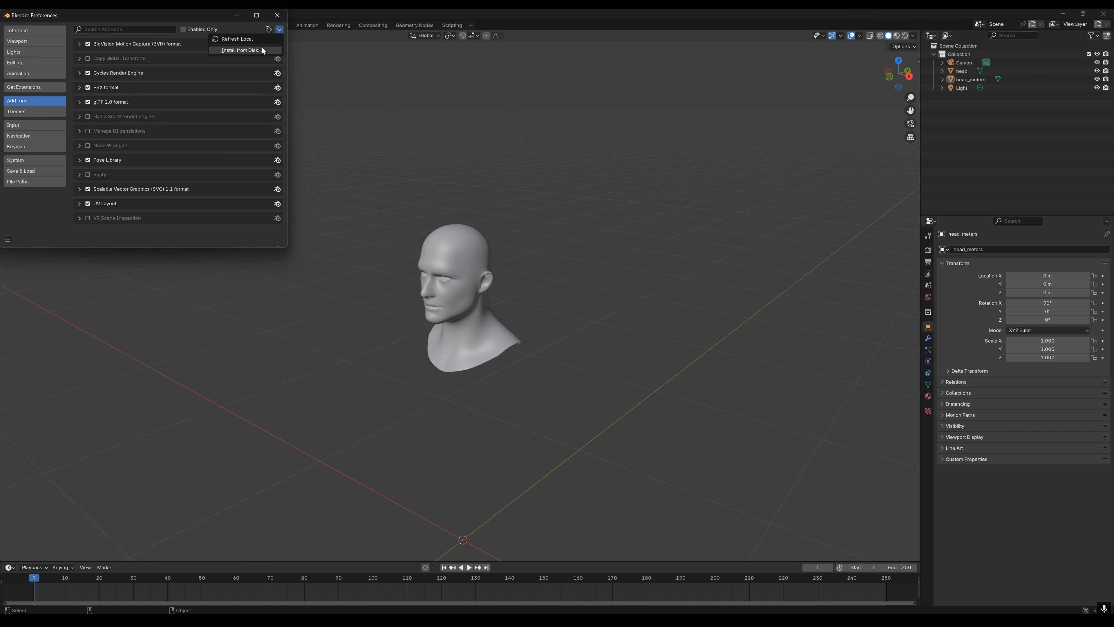
{"action": "left_click", "coordinate": [239, 50]}
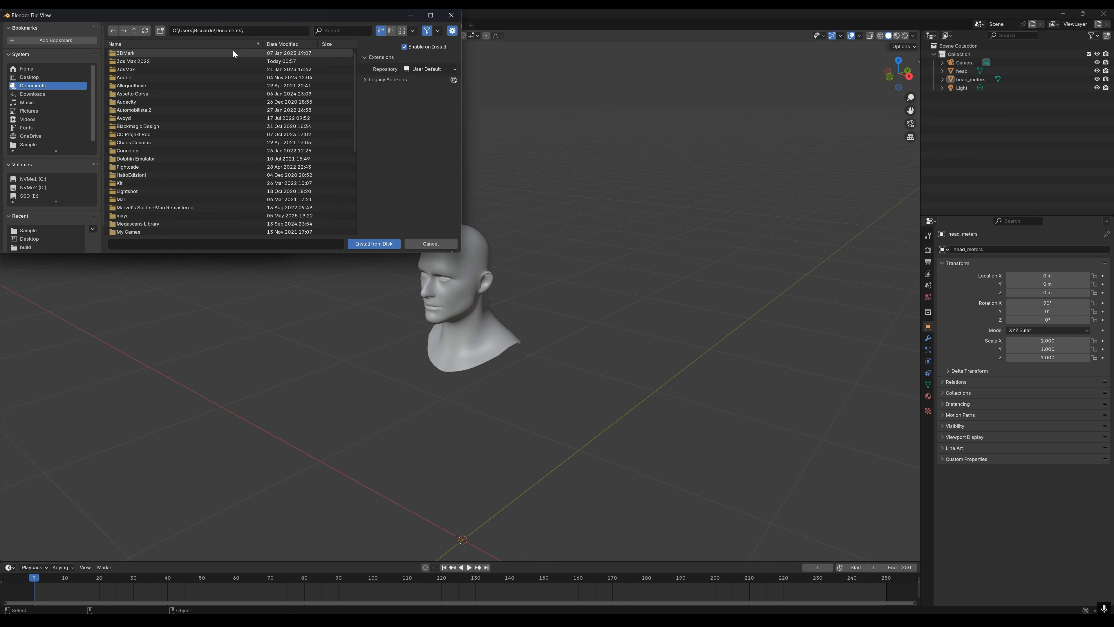
Install SisirImporter-Blender.zip from the Scripts/Blender folder of Sisir-v1.0.202604191427-Windows on the Desktop, and close the preferences.
{"action": "left_click_drag", "start_coordinate": [229, 37], "coordinate": [495, 129]}
{"action": "left_click", "coordinate": [322, 192]}
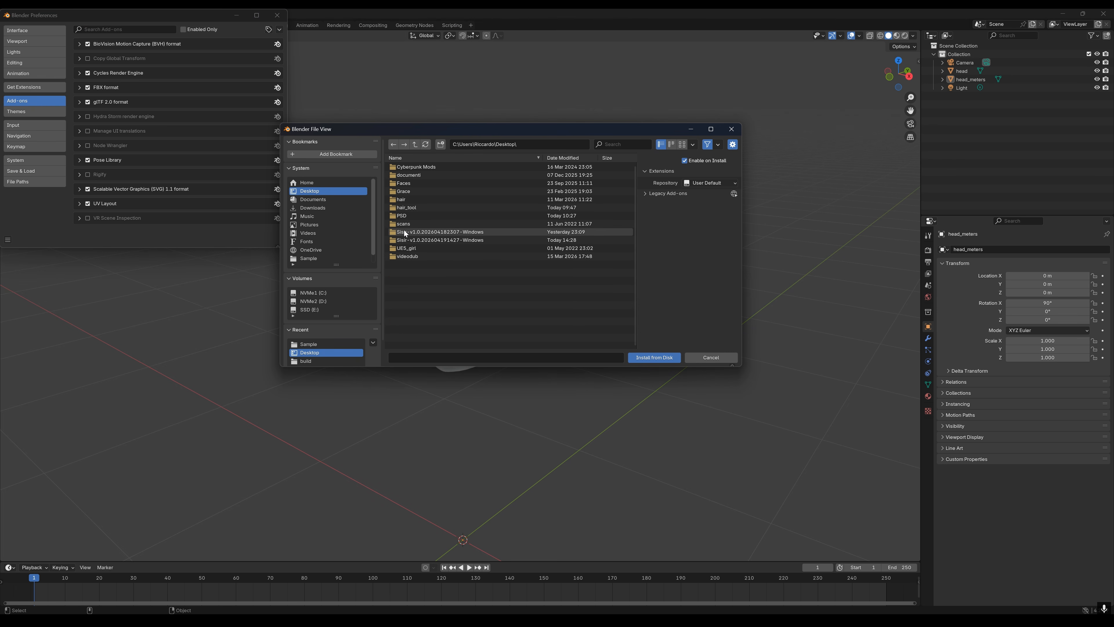
{"action": "left_click", "coordinate": [452, 240]}
{"action": "double_click", "coordinate": [452, 241]}
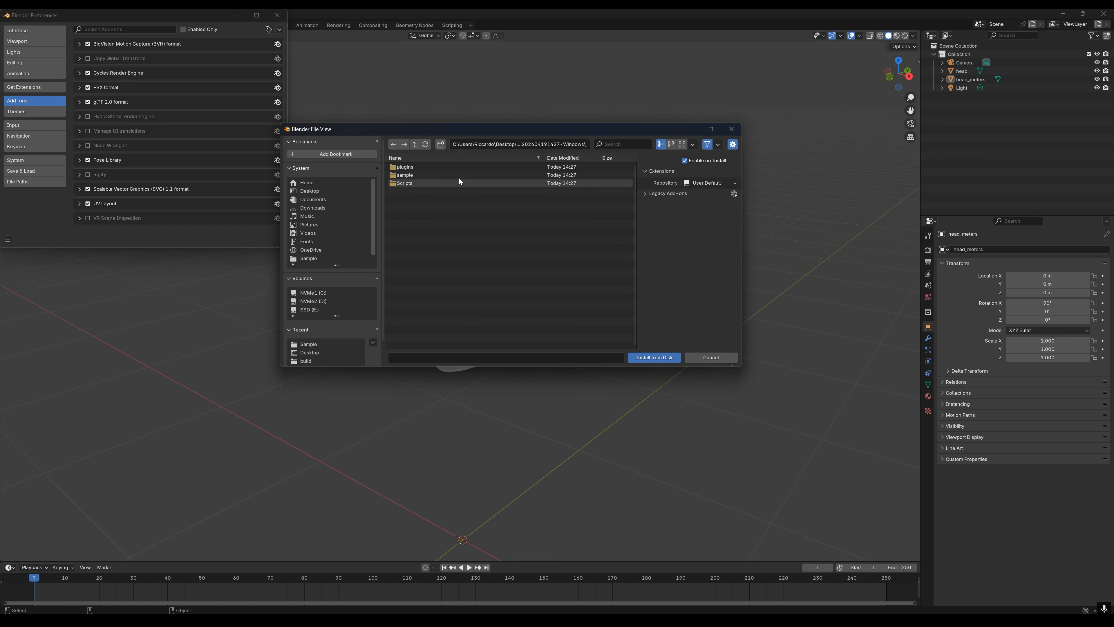
{"action": "double_click", "coordinate": [411, 185]}
{"action": "left_click", "coordinate": [414, 176]}
{"action": "double_click", "coordinate": [414, 176]}
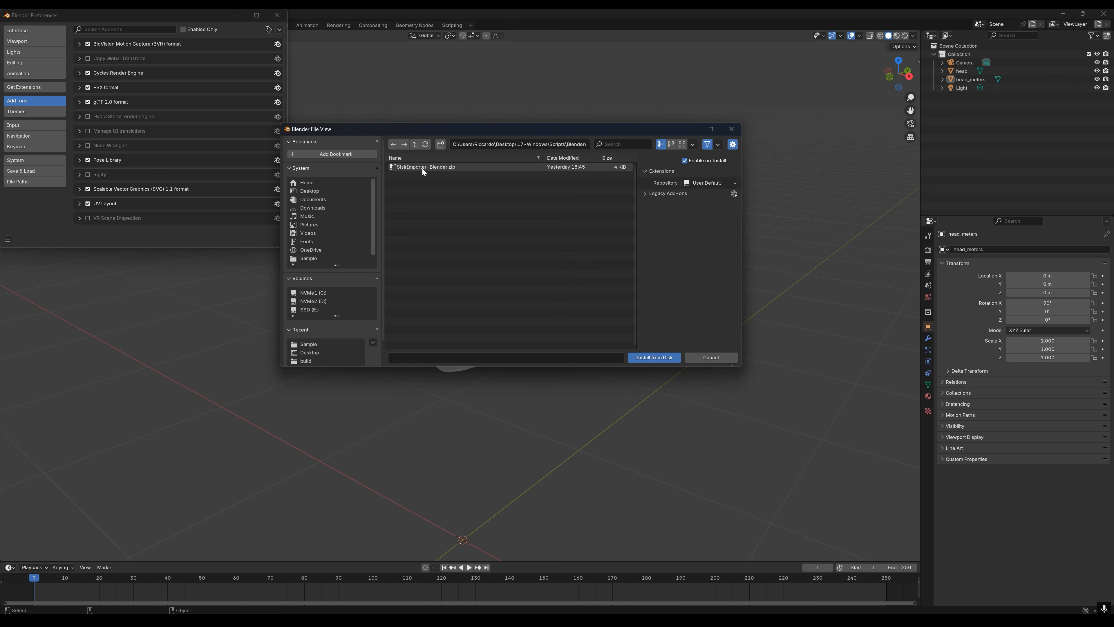
{"action": "left_click", "coordinate": [422, 169]}
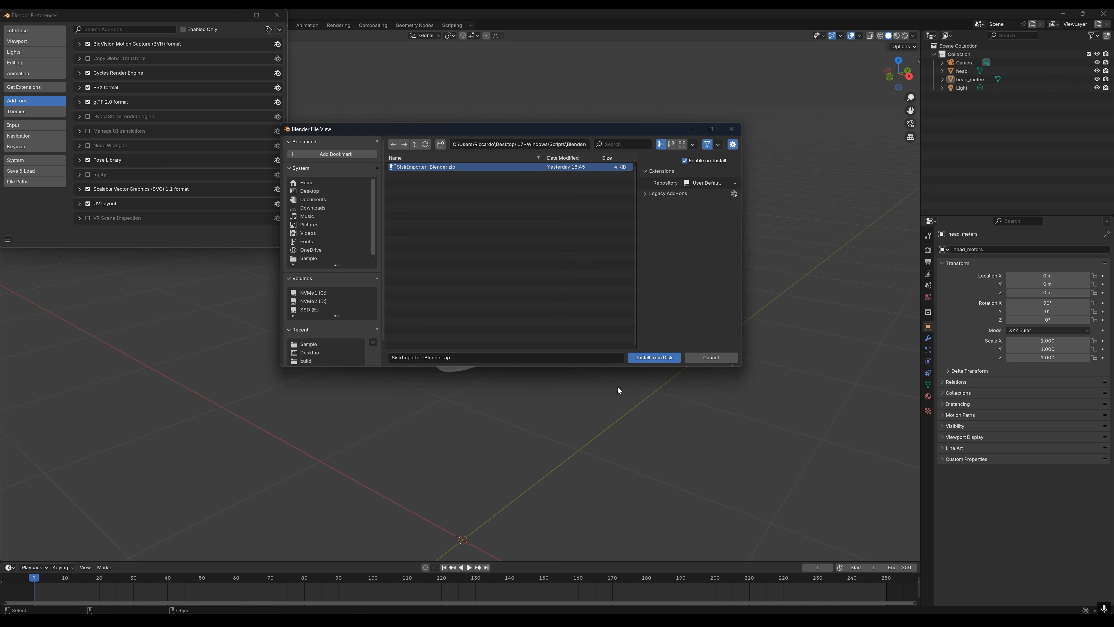
{"action": "left_click", "coordinate": [653, 357]}
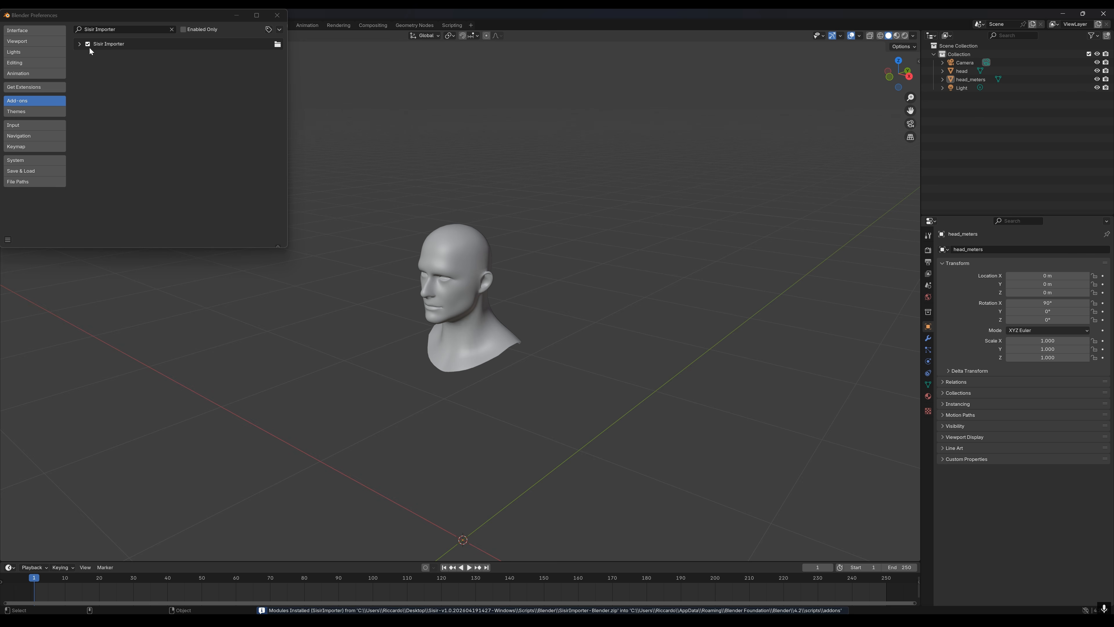
{"action": "left_click", "coordinate": [278, 16]}
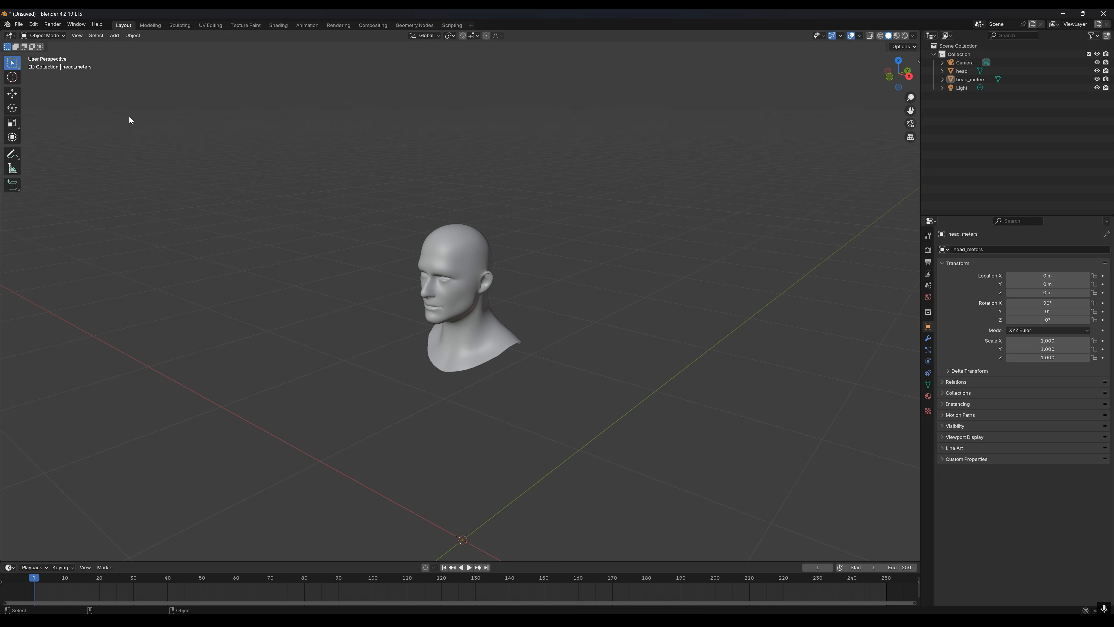
Import guides_meters.ply from the Sample folder as Sisir Guides, grouped by layer, and inspect its fit on the head_meters mesh.
{"action": "left_click", "coordinate": [19, 25]}
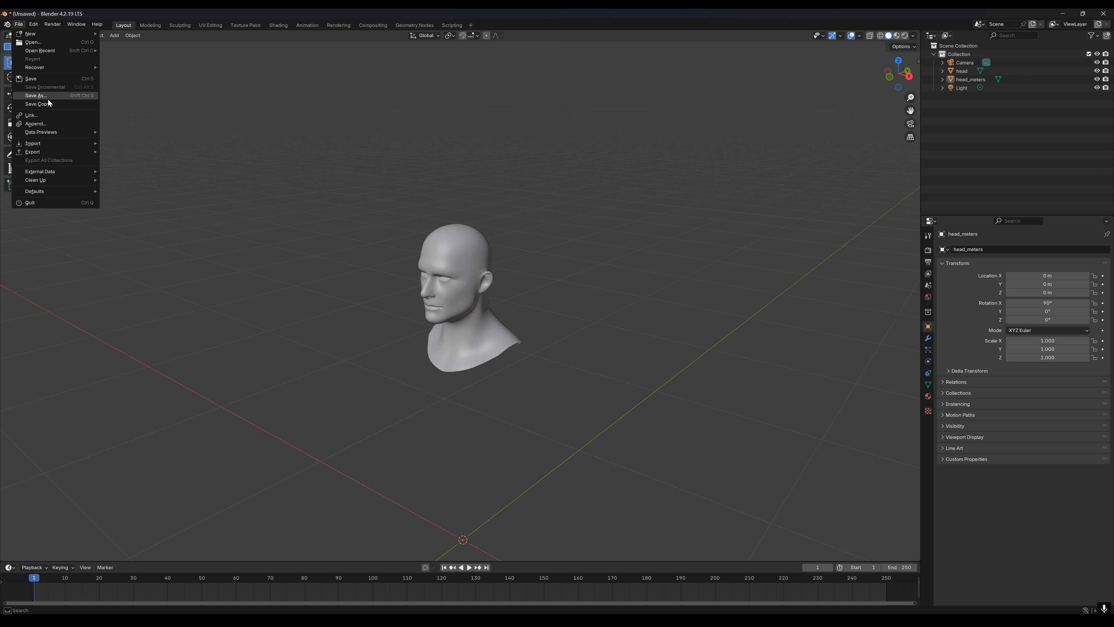
{"action": "mouse_move", "coordinate": [67, 142]}
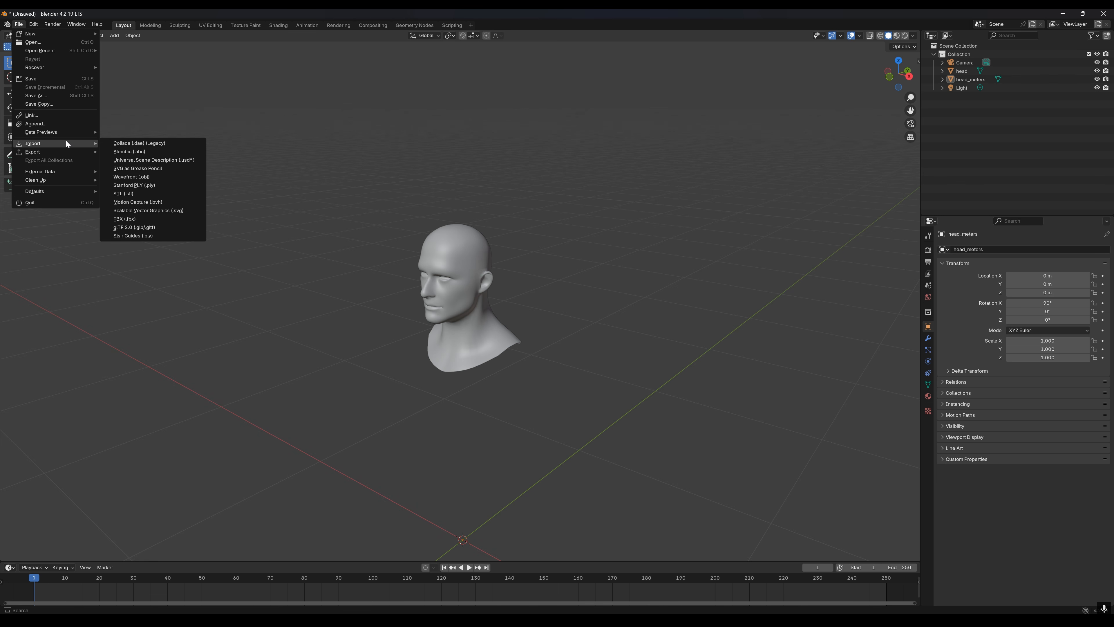
{"action": "left_click", "coordinate": [154, 237]}
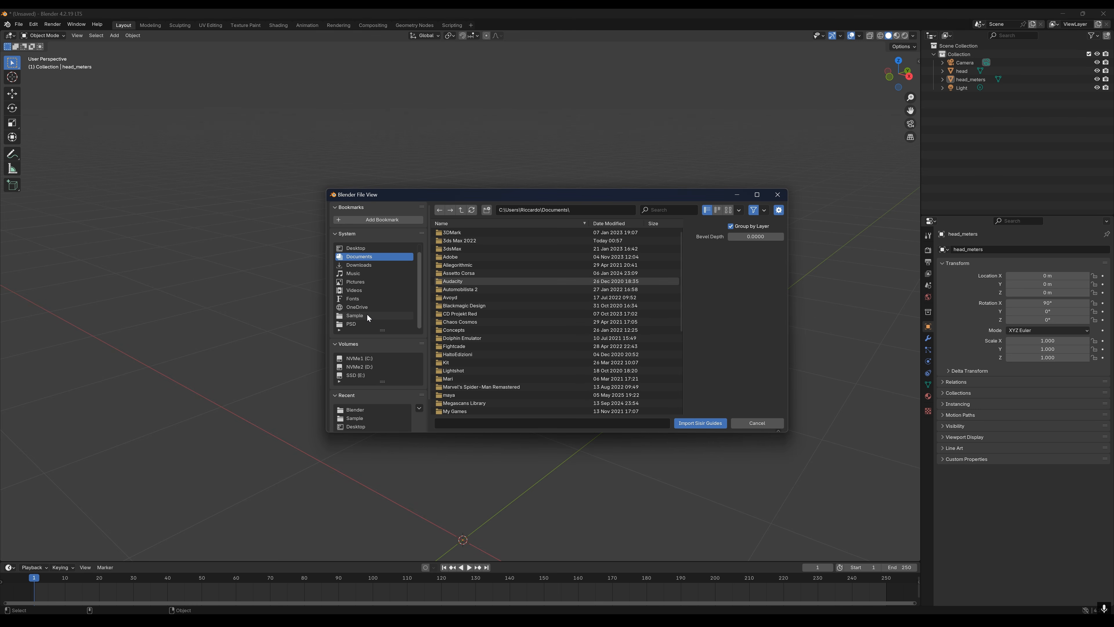
{"action": "left_click", "coordinate": [355, 315]}
{"action": "left_click", "coordinate": [481, 273]}
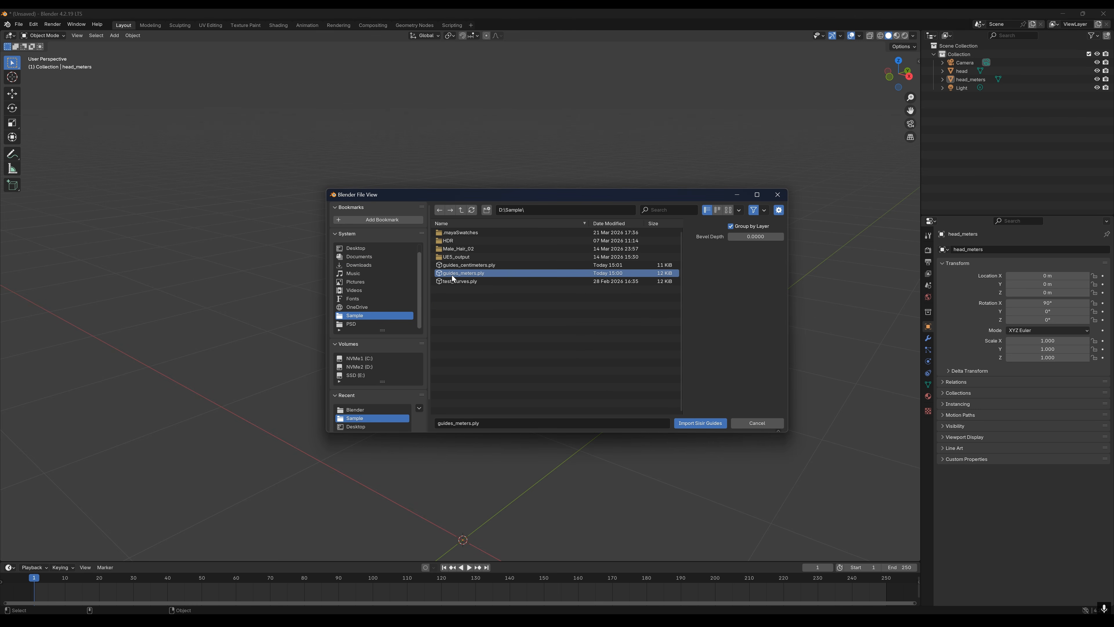
{"action": "left_click", "coordinate": [702, 424]}
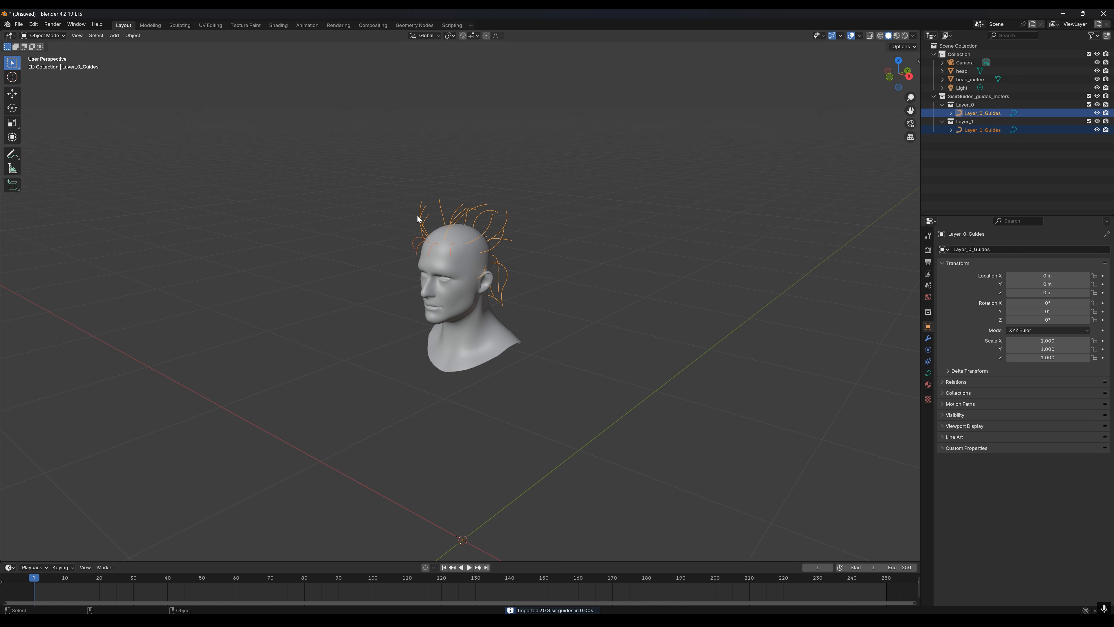
{"action": "middle_click_drag", "start_coordinate": [418, 219], "coordinate": [749, 211]}
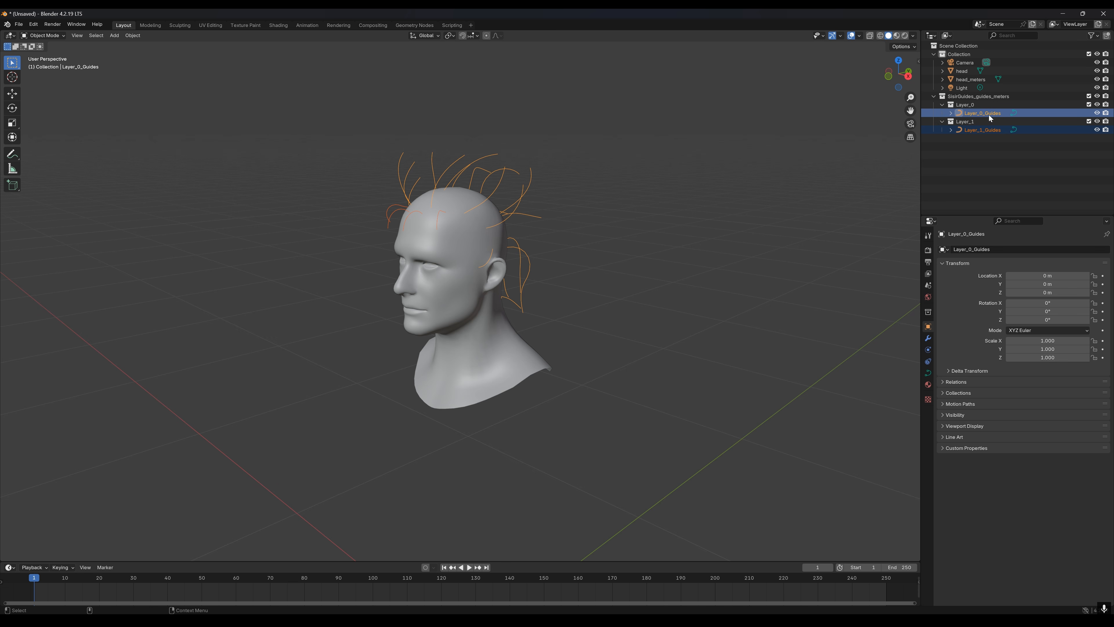
Import guides_centimeters.ply as Sisir Guides, grouped by layer, and inspect its fit on the larger head.
{"action": "middle_click_drag", "start_coordinate": [581, 257], "coordinate": [400, 224]}
{"action": "left_click", "coordinate": [18, 24]}
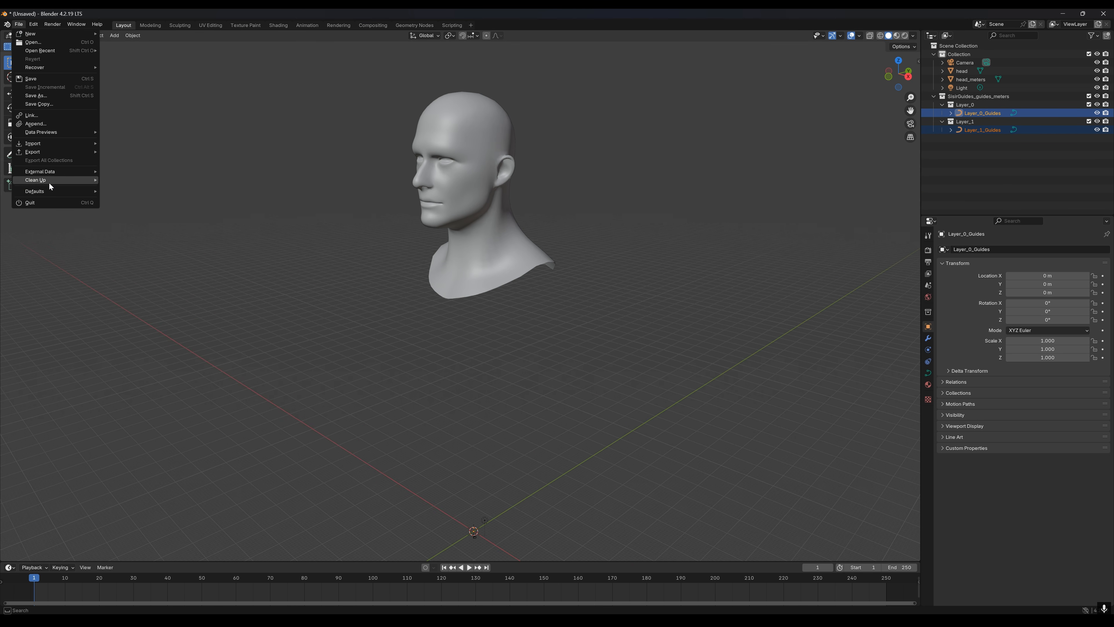
{"action": "mouse_move", "coordinate": [49, 143]}
{"action": "left_click", "coordinate": [148, 236]}
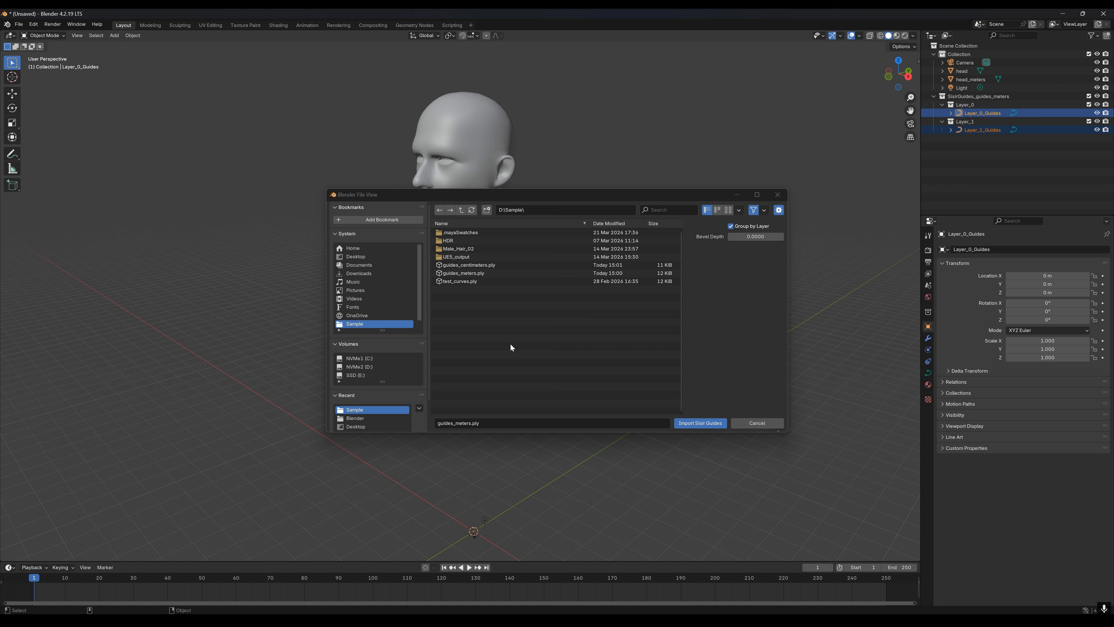
{"action": "left_click", "coordinate": [480, 265]}
{"action": "left_click", "coordinate": [697, 424]}
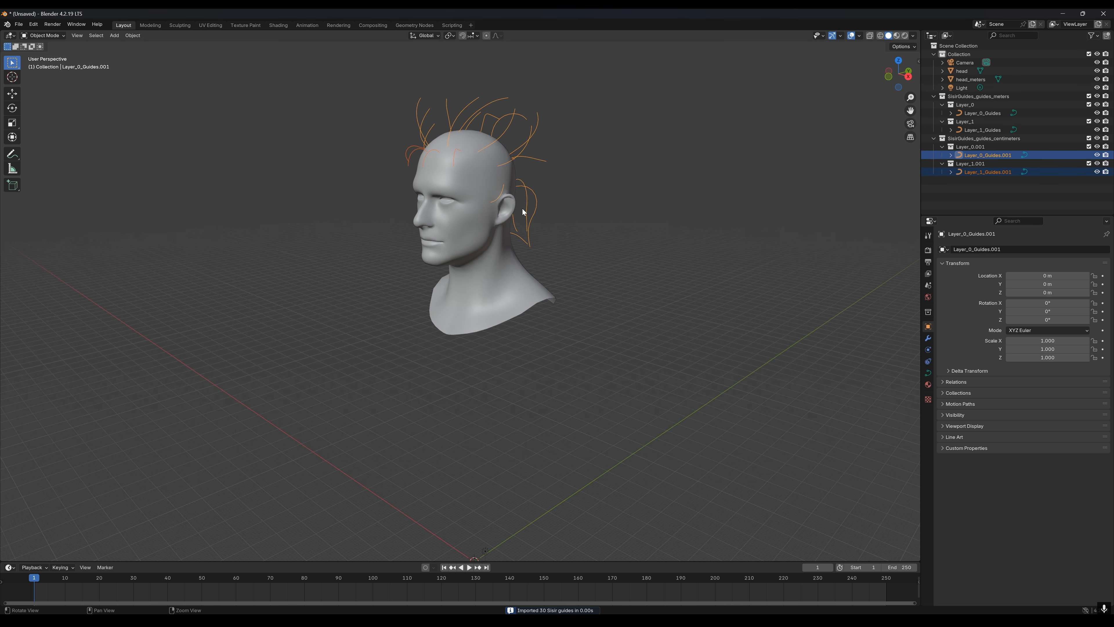
{"action": "middle_click_drag", "start_coordinate": [527, 198], "coordinate": [493, 325]}
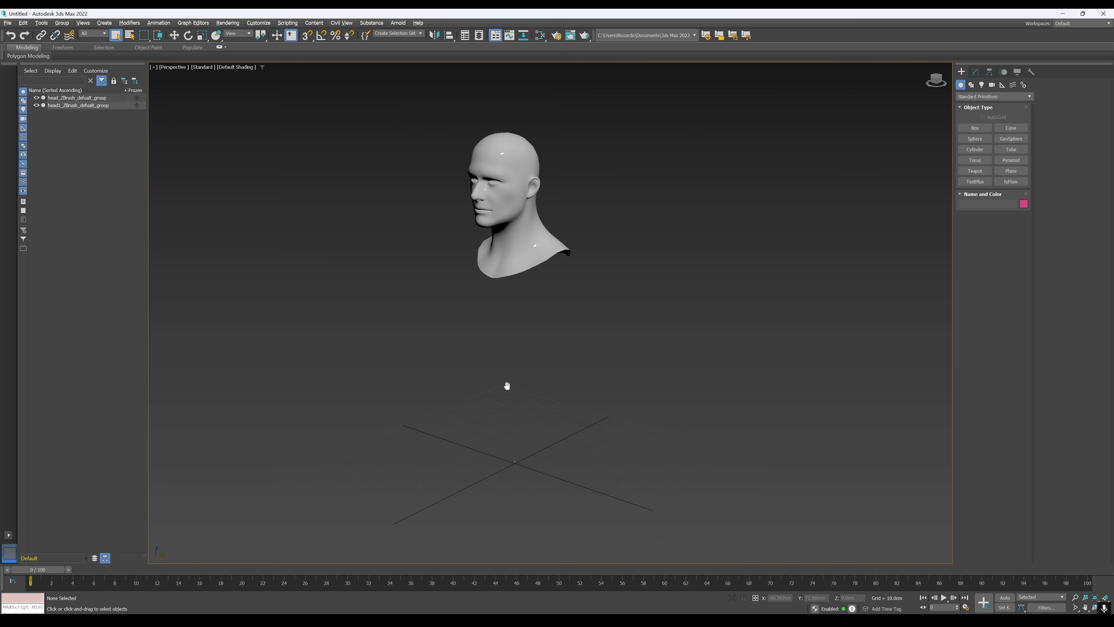
Switch to 3ds Max and examine the two head meshes, selecting and framing the small head near the origin.
{"action": "middle_click_drag", "start_coordinate": [507, 386], "coordinate": [495, 260]}
{"action": "scroll", "coordinate": [495, 260], "scroll_direction": "up", "scroll_amount": 6}
{"action": "left_click", "coordinate": [261, 442]}
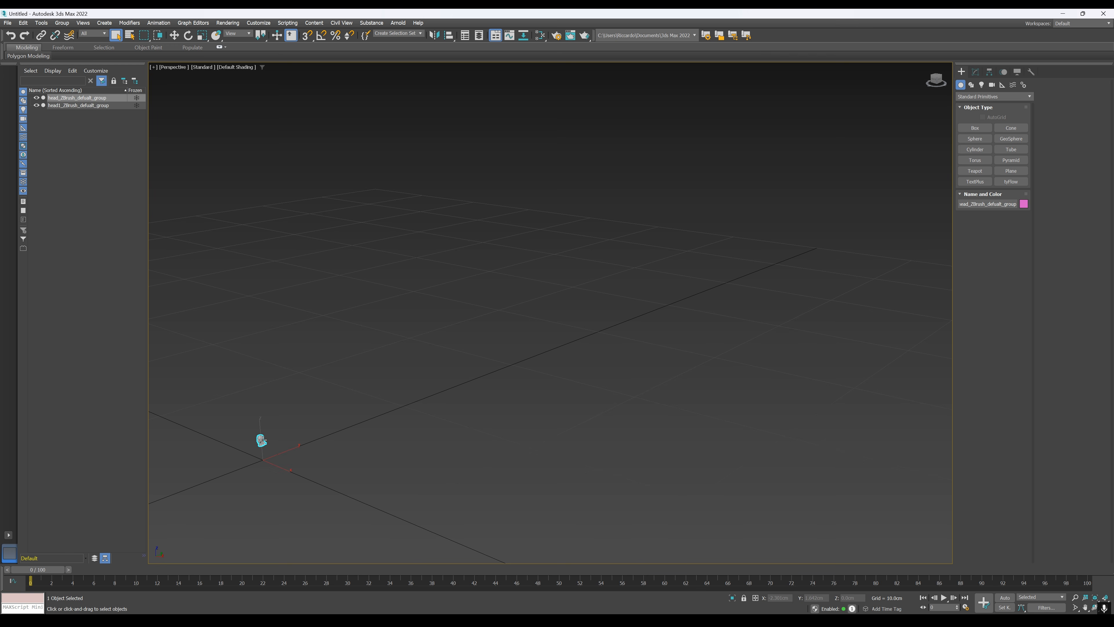
{"action": "key", "text": "z"}
{"action": "middle_click_drag", "start_coordinate": [693, 348], "coordinate": [560, 332], "text": "alt"}
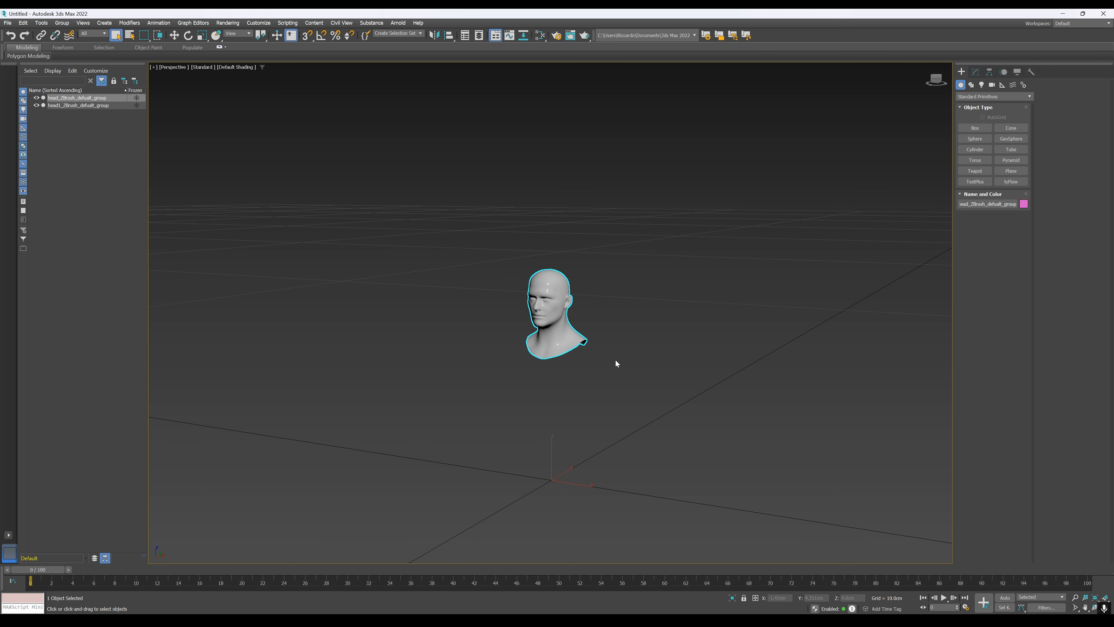
{"action": "middle_click_drag", "start_coordinate": [567, 376], "coordinate": [591, 381], "text": "alt"}
{"action": "scroll", "coordinate": [592, 380], "scroll_direction": "down", "scroll_amount": 6}
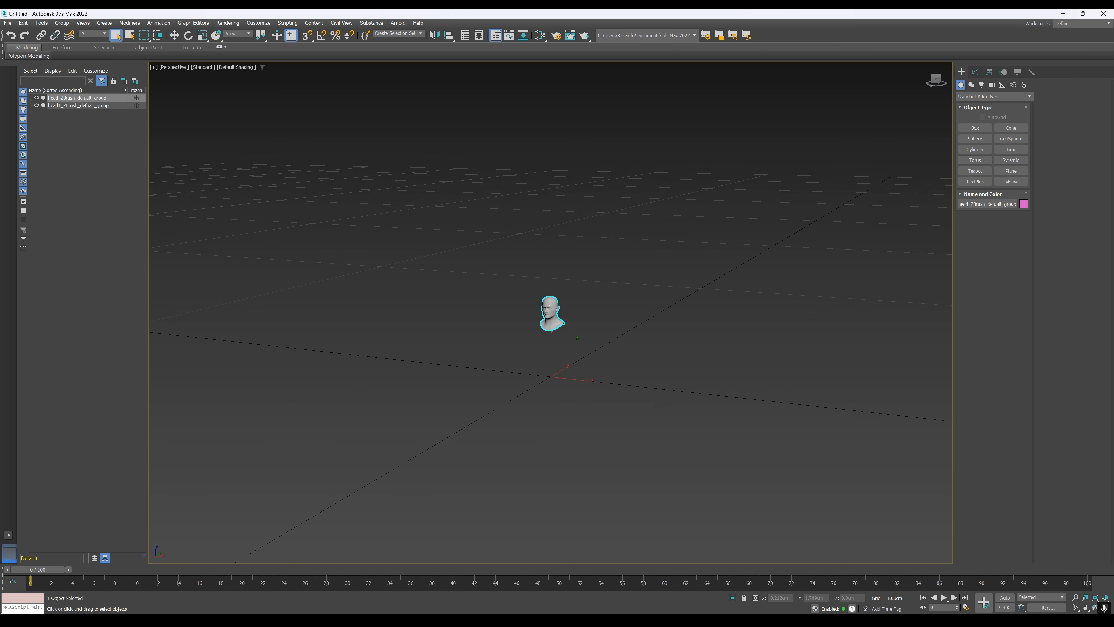
Bring the larger head mesh into view and clear the object selection.
{"action": "scroll", "coordinate": [648, 322], "scroll_direction": "down", "scroll_amount": 3}
{"action": "middle_click_drag", "start_coordinate": [548, 235], "coordinate": [521, 434]}
{"action": "scroll", "coordinate": [618, 434], "scroll_direction": "down", "scroll_amount": 3}
{"action": "middle_click_drag", "start_coordinate": [578, 404], "coordinate": [584, 410]}
{"action": "left_click", "coordinate": [536, 232]}
{"action": "left_click", "coordinate": [320, 175]}
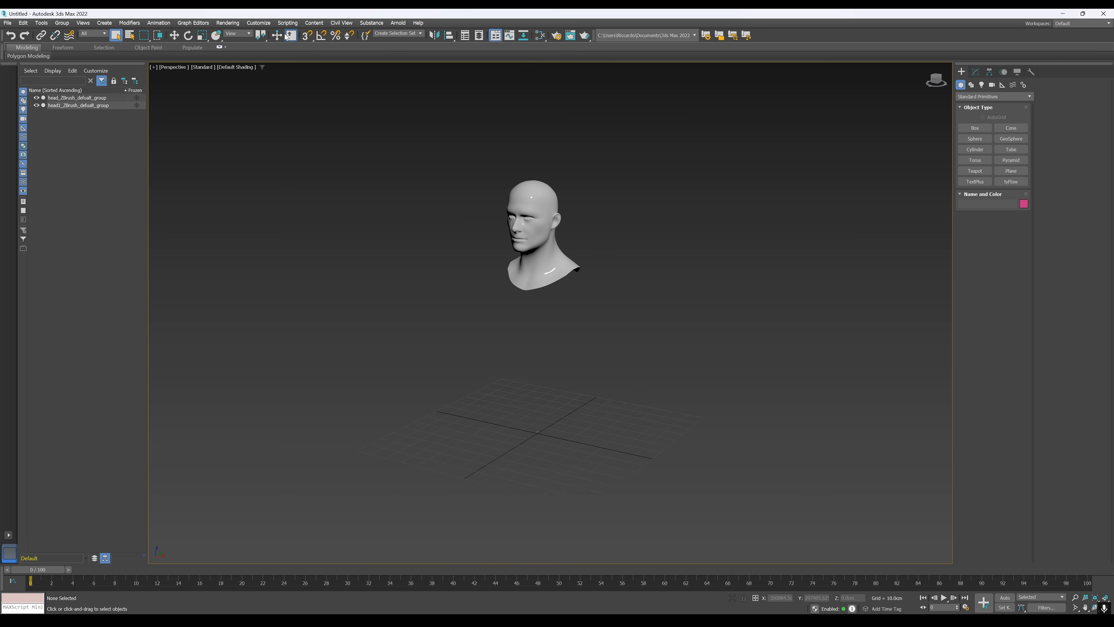
Run the PLY_to_3DSMax.py script from the Scripts/3DSMax folder of Sisir-v1.0.202604191427-Windows.
{"action": "left_click", "coordinate": [288, 23]}
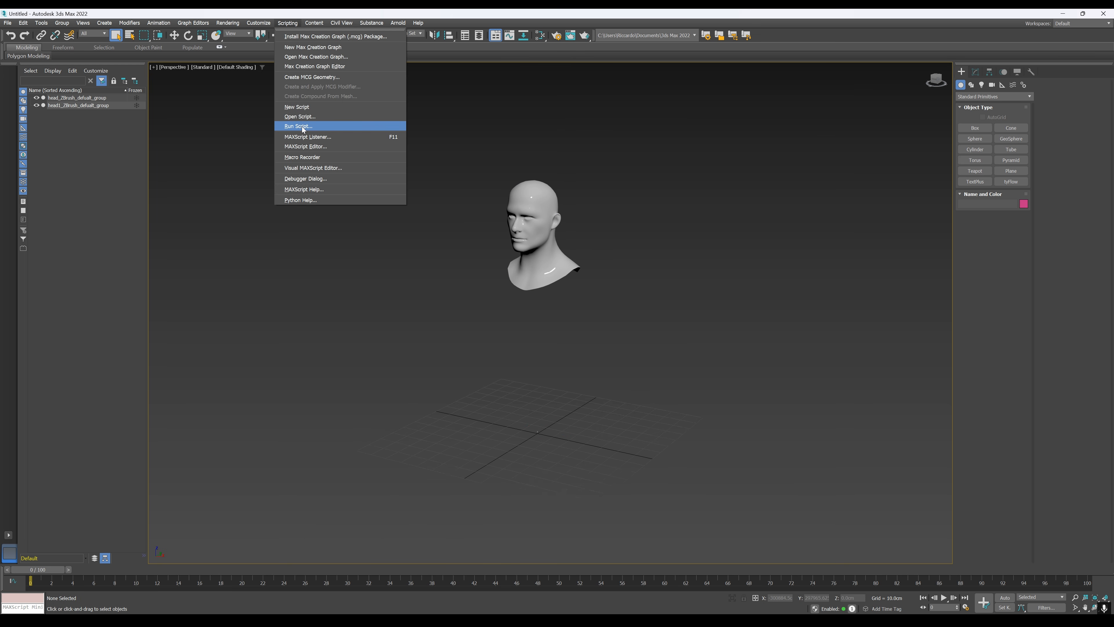
{"action": "left_click", "coordinate": [313, 127]}
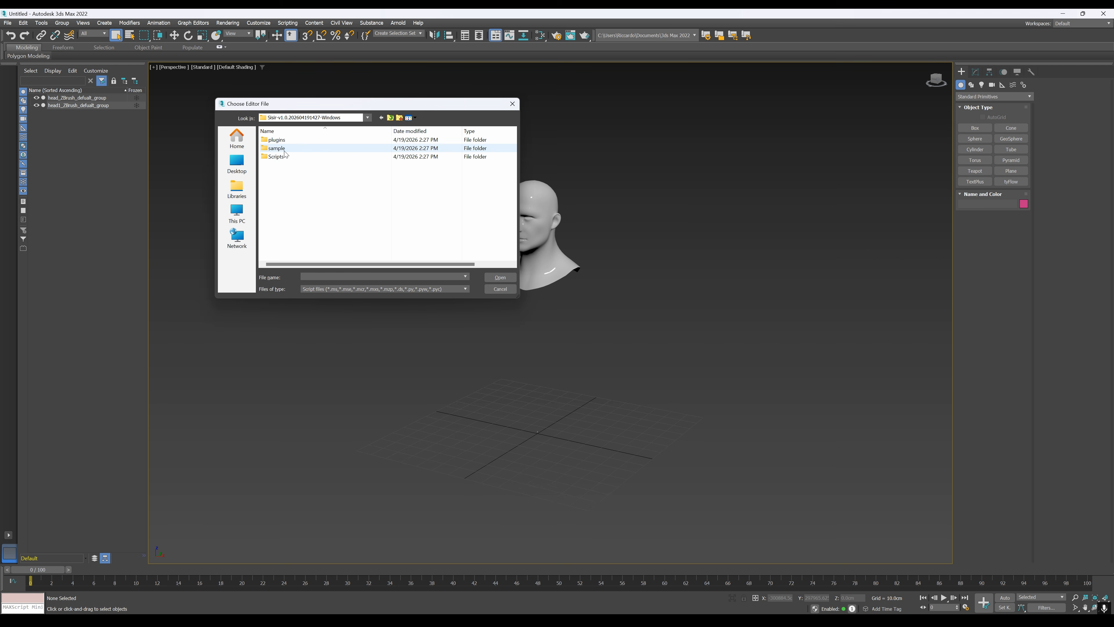
{"action": "double_click", "coordinate": [285, 158]}
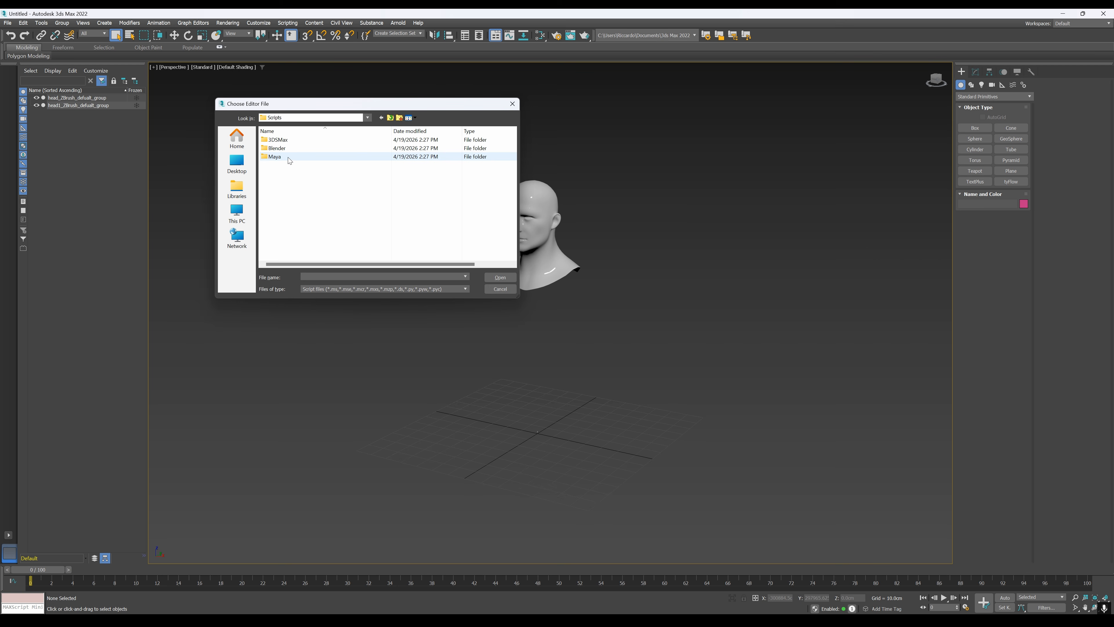
{"action": "double_click", "coordinate": [292, 141]}
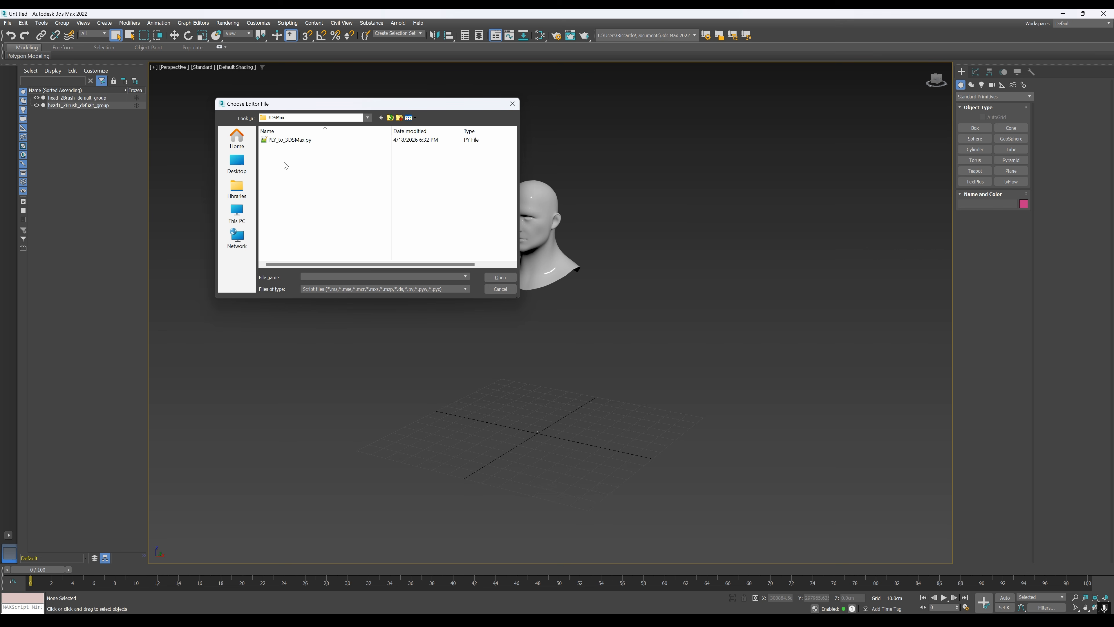
{"action": "left_click", "coordinate": [307, 140]}
{"action": "left_click", "coordinate": [500, 277]}
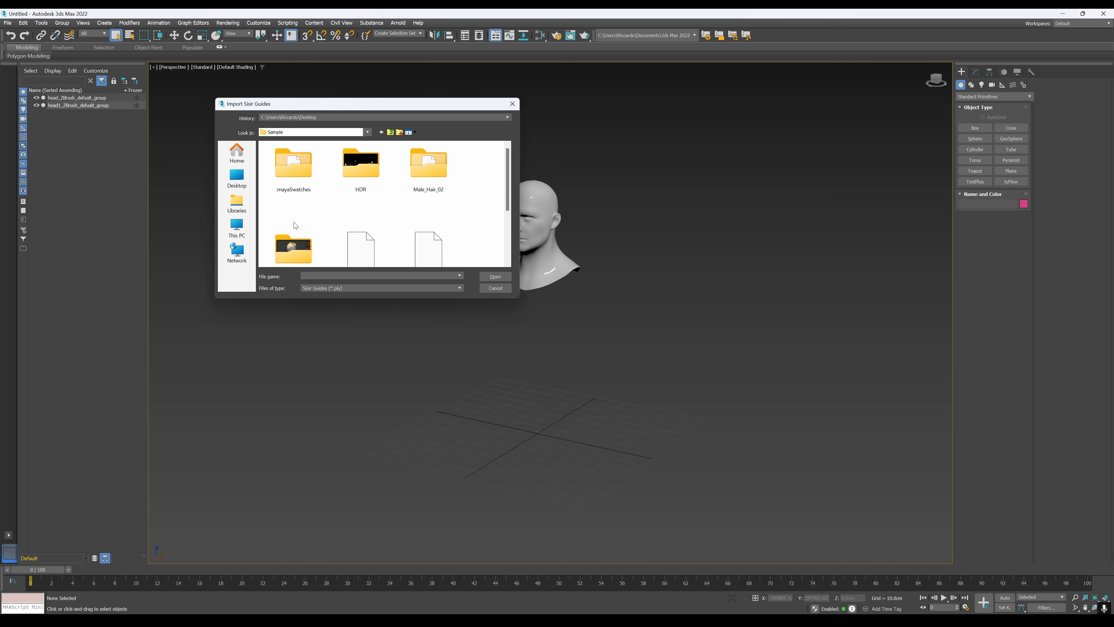
Import guides_meters.ply from the Sample folder and inspect the guides' fit on the small head.
{"action": "left_click_drag", "start_coordinate": [507, 192], "coordinate": [518, 223]}
{"action": "left_click", "coordinate": [366, 187]}
{"action": "left_click", "coordinate": [430, 182]}
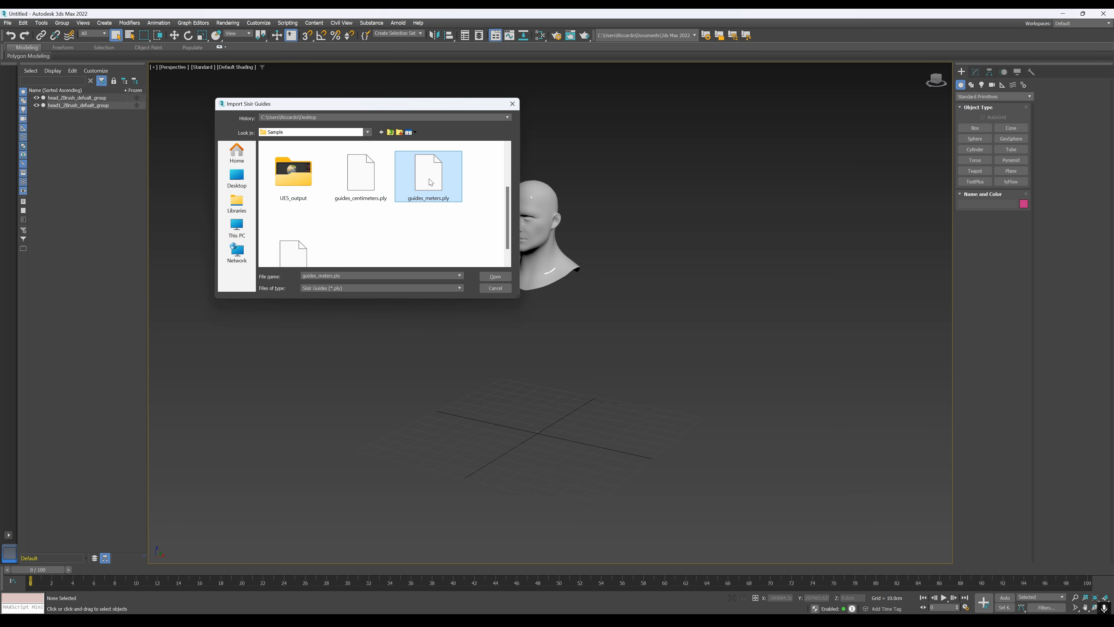
{"action": "left_click", "coordinate": [495, 277]}
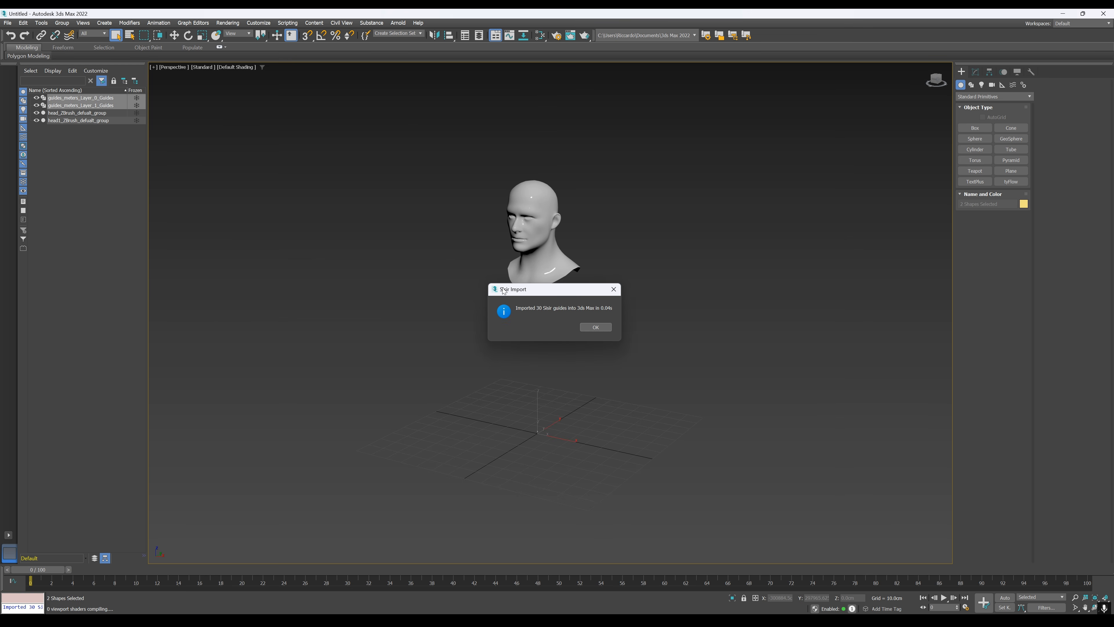
{"action": "left_click", "coordinate": [593, 326]}
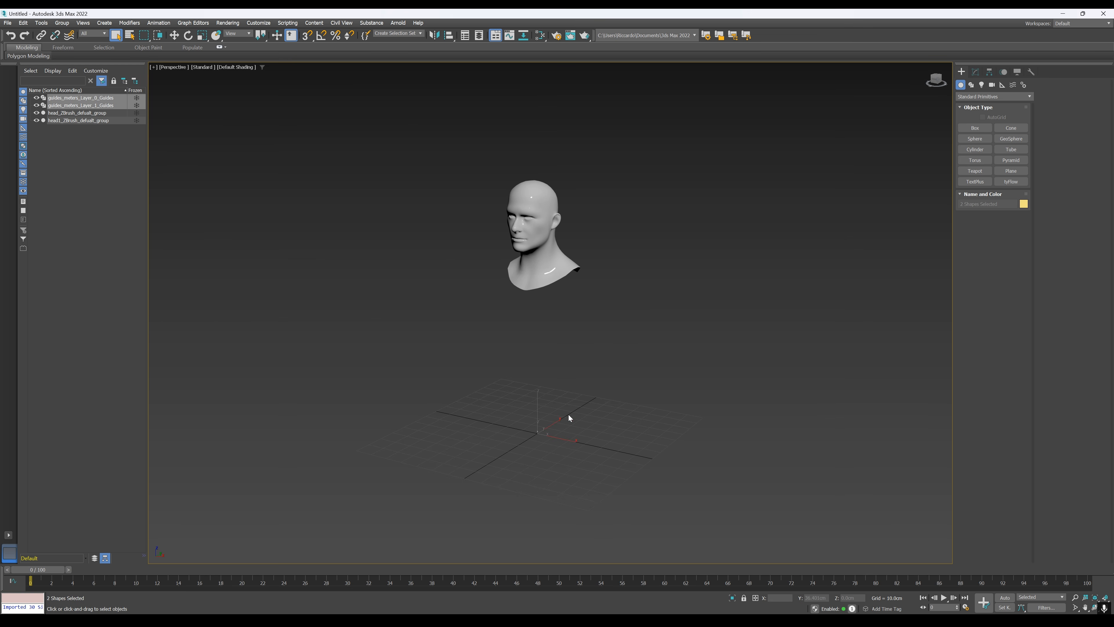
{"action": "key", "text": "z"}
{"action": "scroll", "coordinate": [631, 390], "scroll_direction": "down", "scroll_amount": 4}
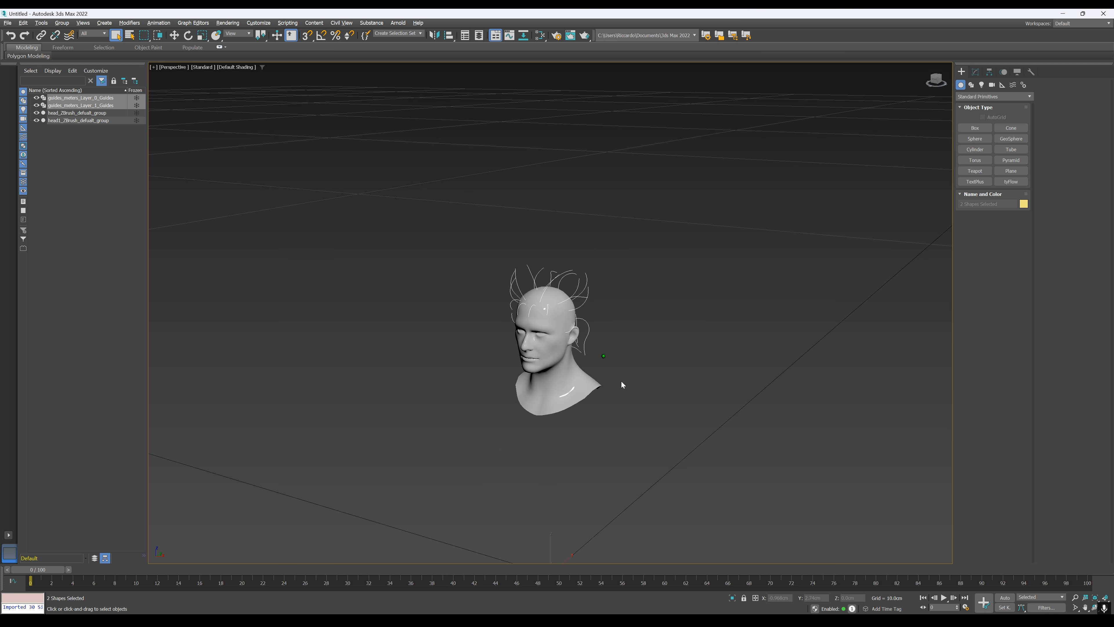
{"action": "middle_click_drag", "start_coordinate": [622, 381], "coordinate": [515, 331], "text": "alt"}
{"action": "scroll", "coordinate": [545, 282], "scroll_direction": "down", "scroll_amount": 6}
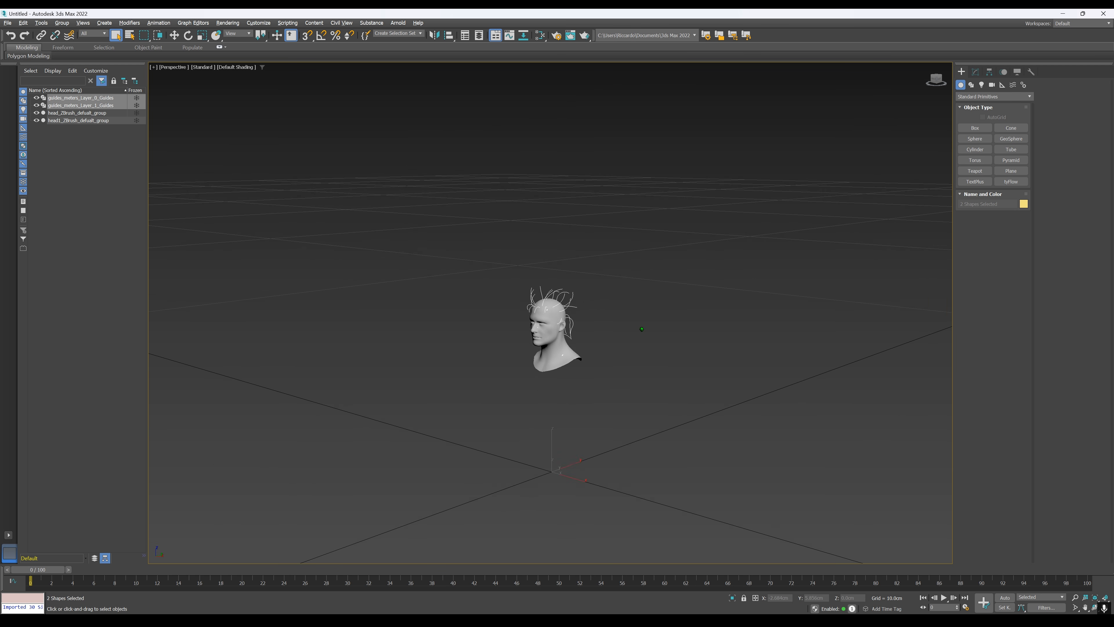
Return to the larger head and run the PLY_to_3DSMax.py script again.
{"action": "scroll", "coordinate": [597, 235], "scroll_direction": "down", "scroll_amount": 5}
{"action": "middle_click_drag", "start_coordinate": [597, 237], "coordinate": [611, 378]}
{"action": "scroll", "coordinate": [609, 357], "scroll_direction": "up", "scroll_amount": 2}
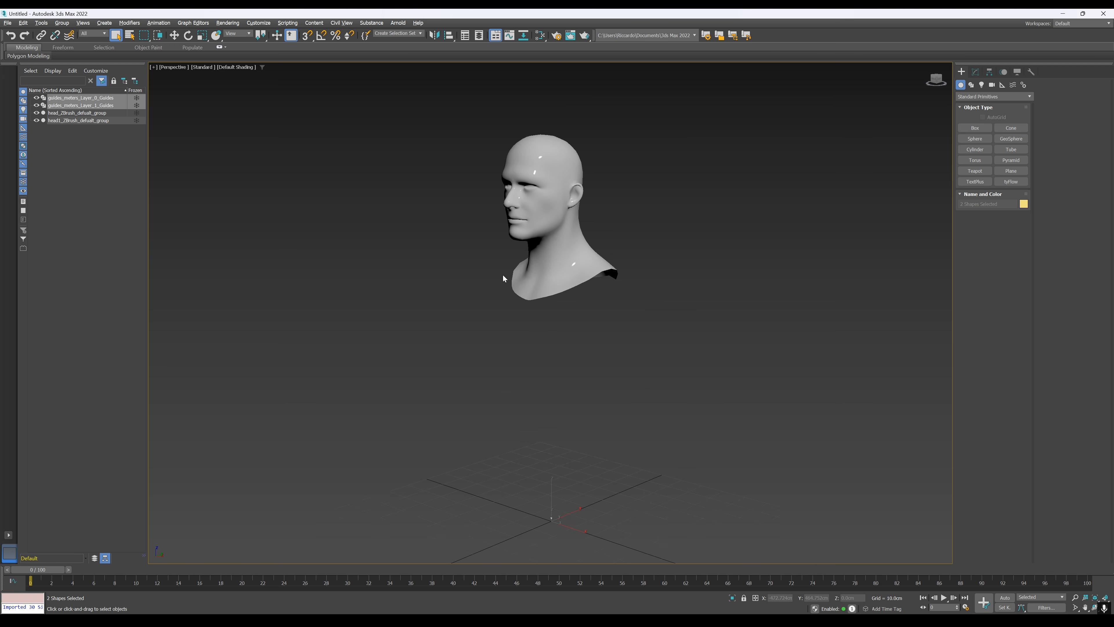
{"action": "left_click", "coordinate": [286, 23]}
{"action": "left_click", "coordinate": [307, 127]}
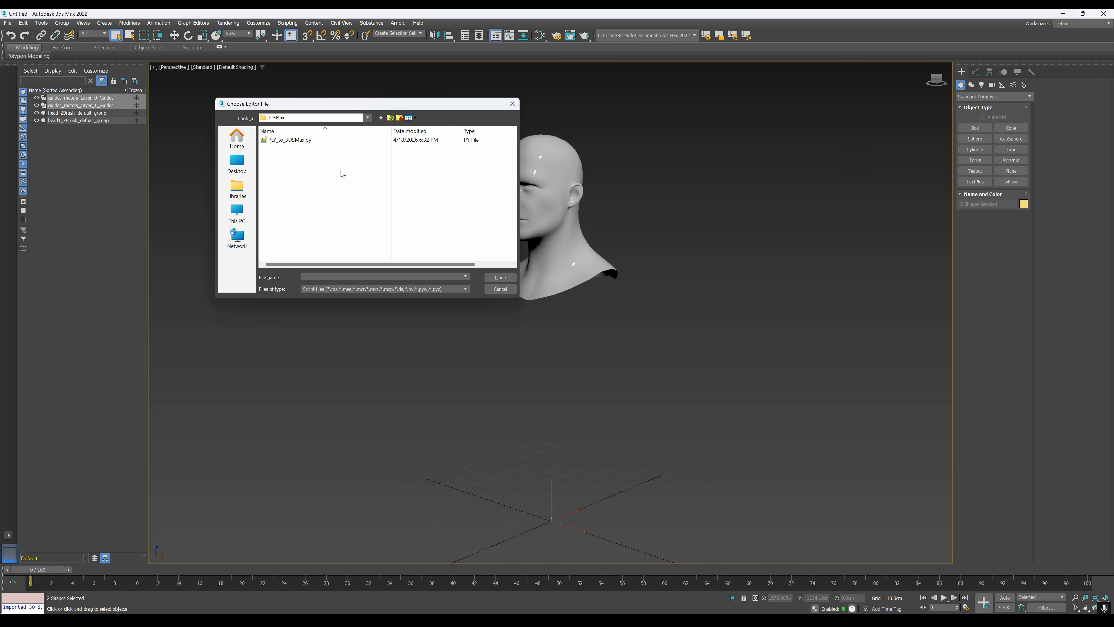
{"action": "left_click", "coordinate": [290, 139]}
{"action": "left_click", "coordinate": [499, 278]}
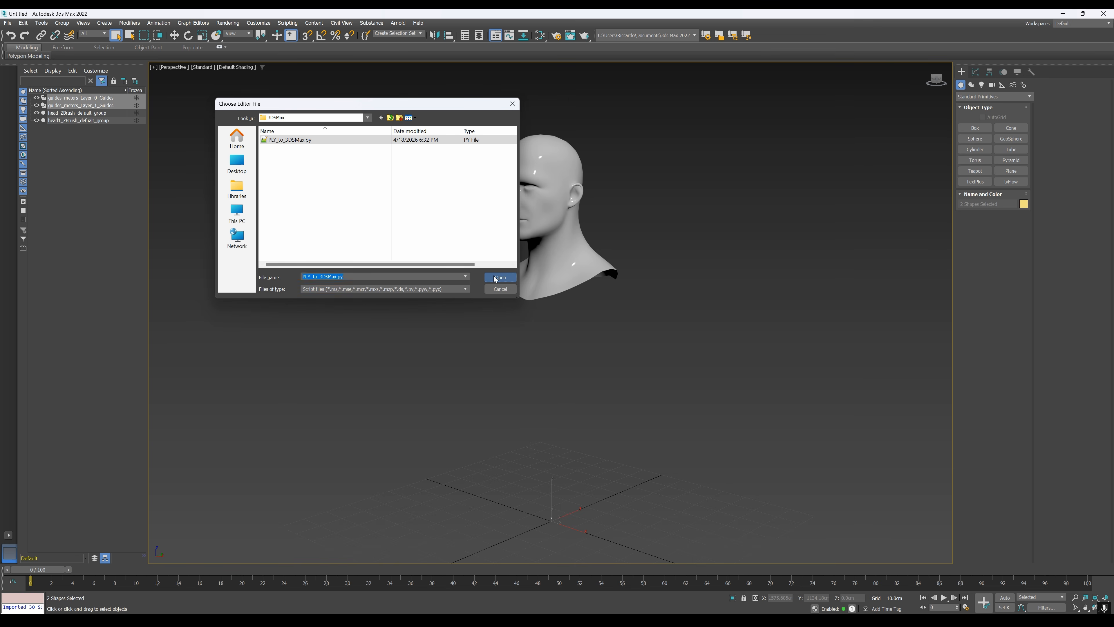
Import guides_centimeters.ply from the Sample folder and inspect the guides' fit on the larger head.
{"action": "scroll", "coordinate": [477, 206], "scroll_direction": "down", "scroll_amount": 1}
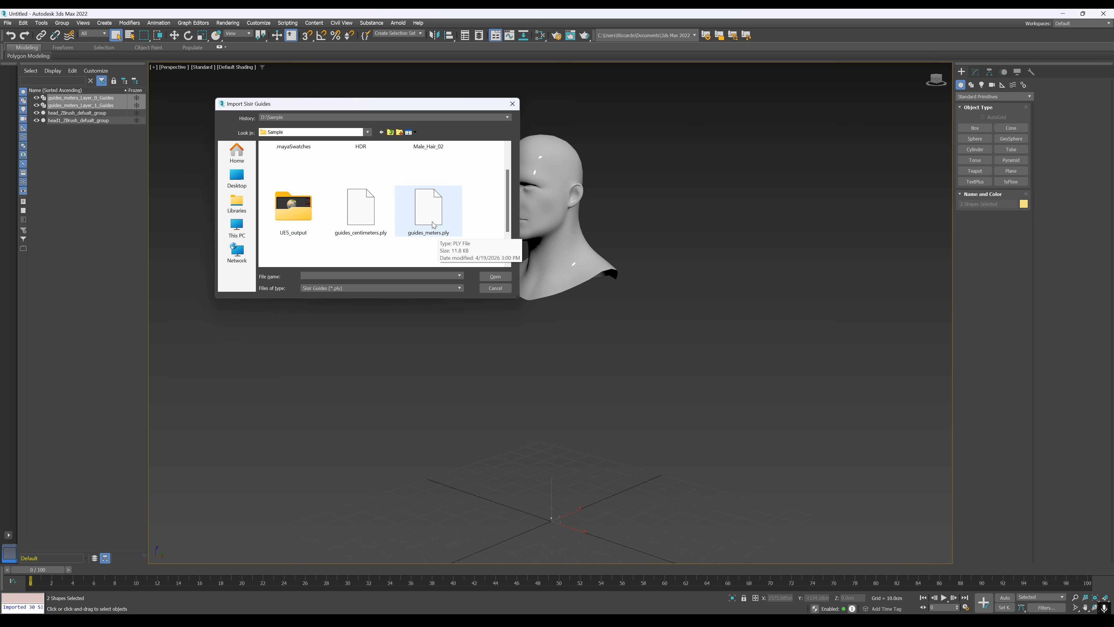
{"action": "left_click", "coordinate": [362, 216]}
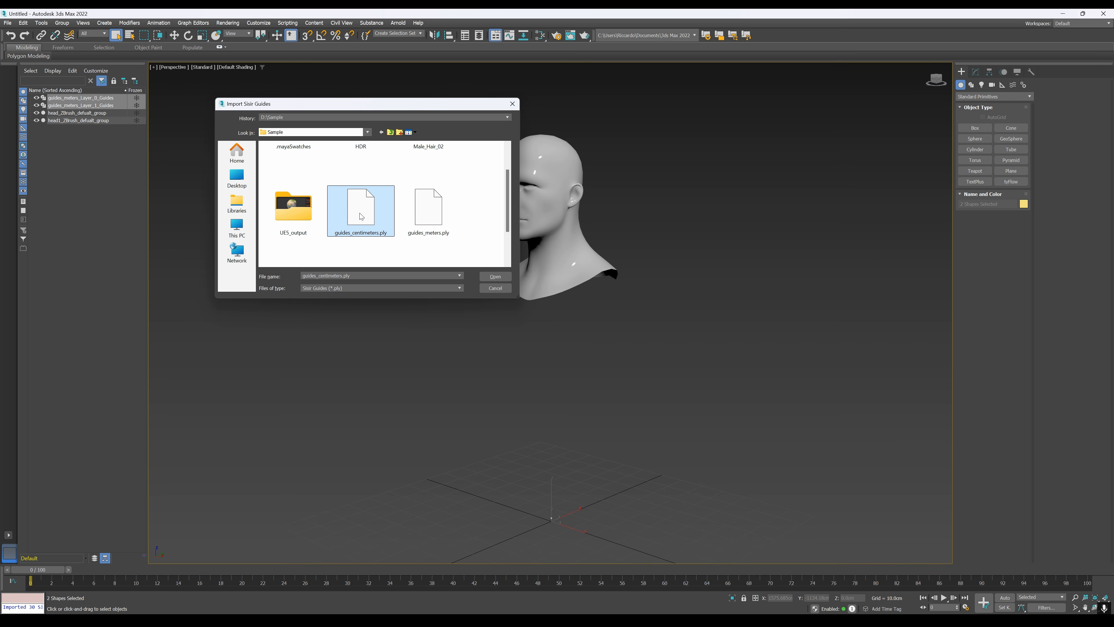
{"action": "left_click", "coordinate": [495, 277]}
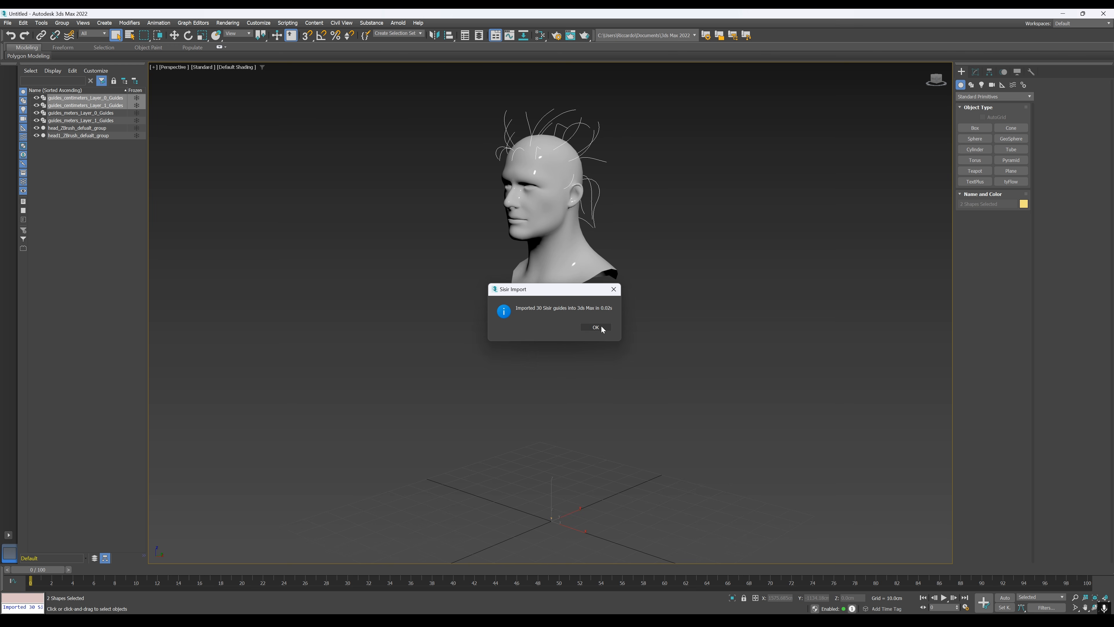
{"action": "left_click", "coordinate": [601, 328]}
{"action": "middle_click_drag", "start_coordinate": [644, 294], "coordinate": [608, 356], "text": "alt"}
{"action": "scroll", "coordinate": [600, 315], "scroll_direction": "down", "scroll_amount": 3}
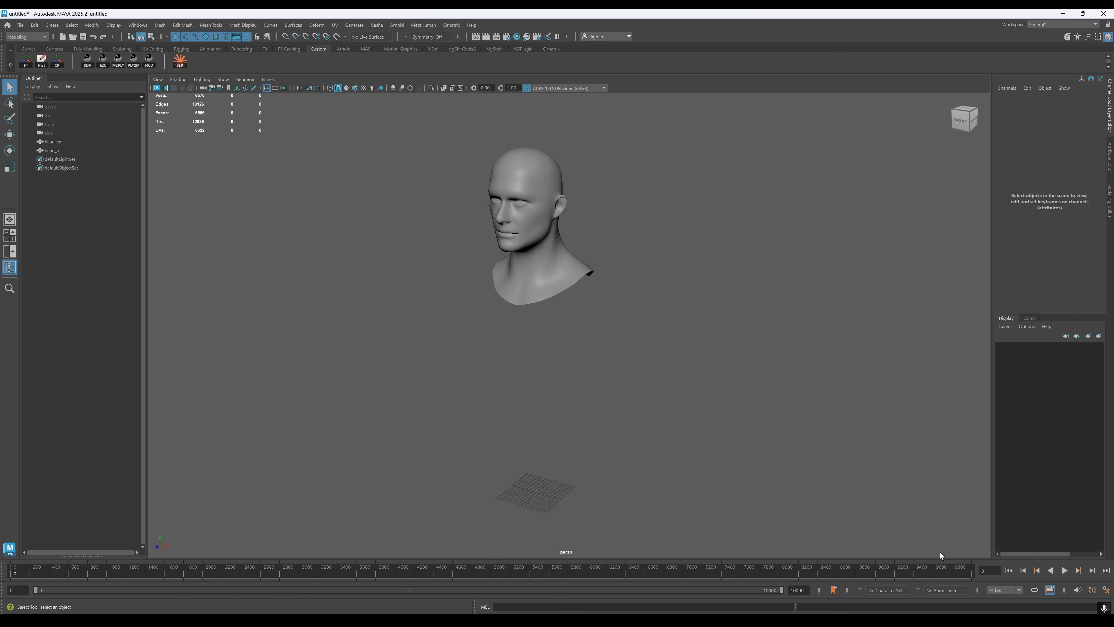
Switch to Maya, load PLY_to_Maya_Hair.py from the Scripts/Maya folder into the Script Editor as Python, and run the whole script.
{"action": "left_click", "coordinate": [1105, 608]}
{"action": "left_click_drag", "start_coordinate": [252, 105], "coordinate": [277, 95]}
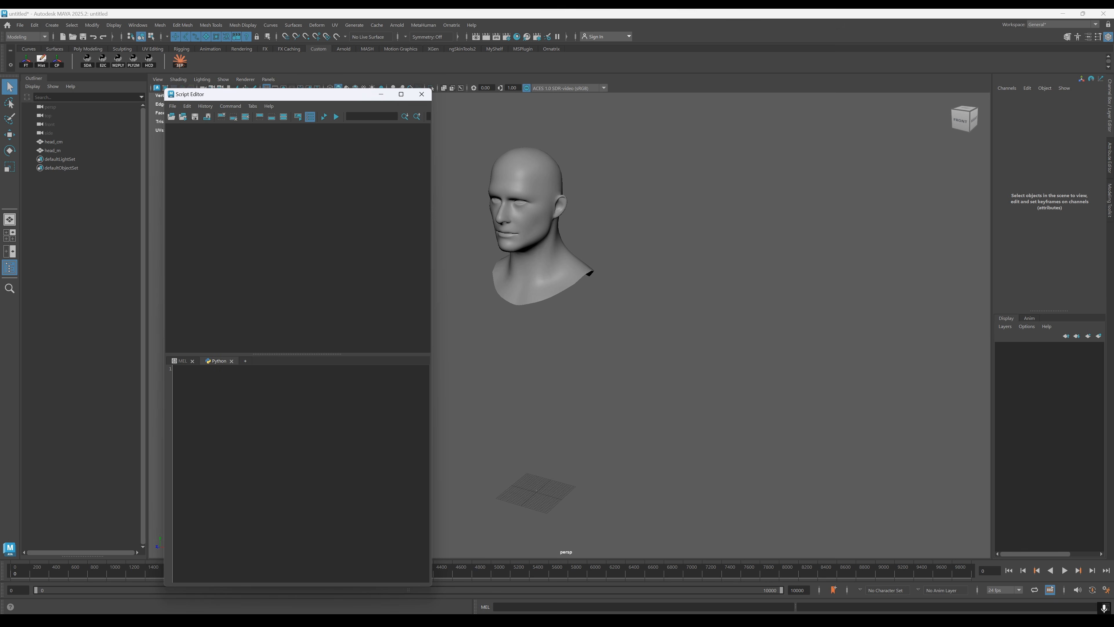
{"action": "key", "text": "alt+Tab"}
{"action": "double_click", "coordinate": [588, 207]}
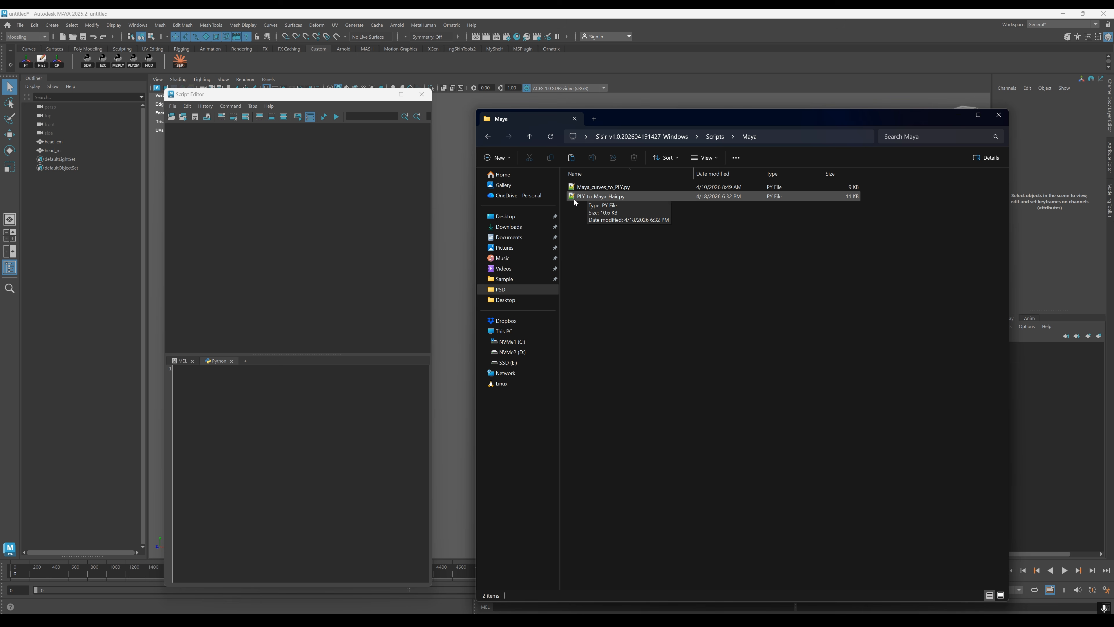
{"action": "left_click_drag", "start_coordinate": [603, 200], "coordinate": [313, 399]}
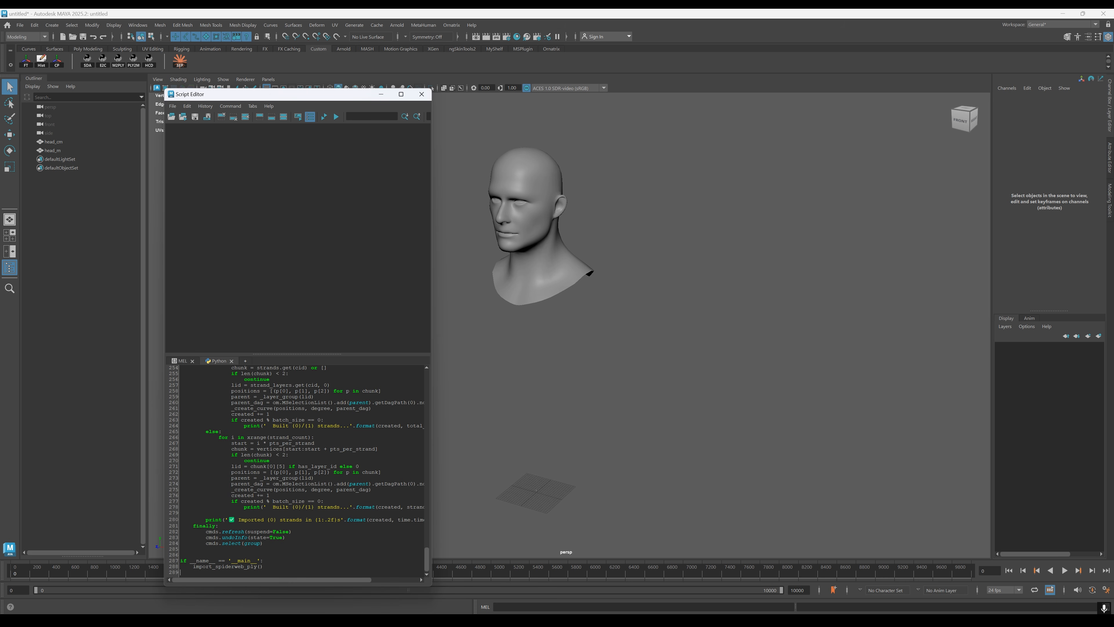
{"action": "key", "text": "ctrl+a"}
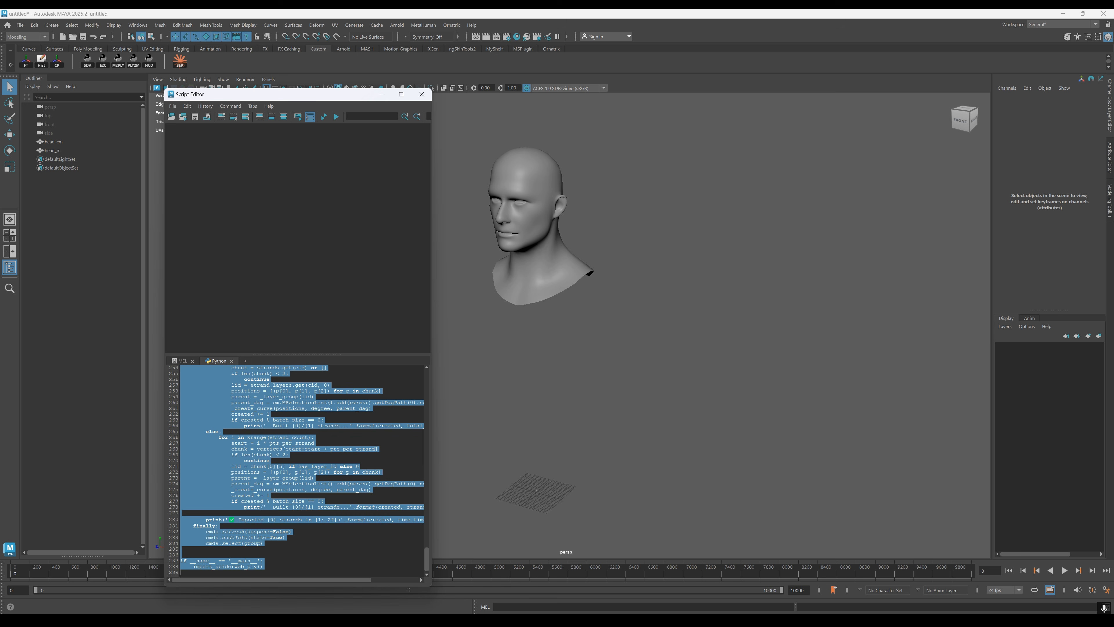
{"action": "left_click", "coordinate": [337, 117]}
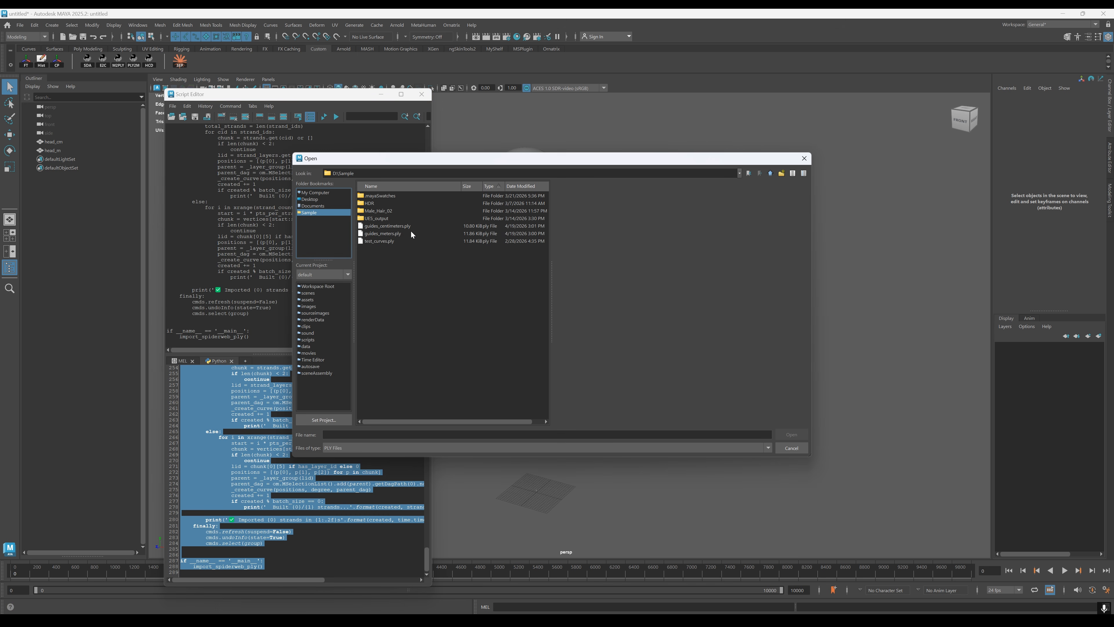
Import guides_meters.ply and inspect its fit on the small head and its layer groups in the scene hierarchy.
{"action": "left_click", "coordinate": [396, 233]}
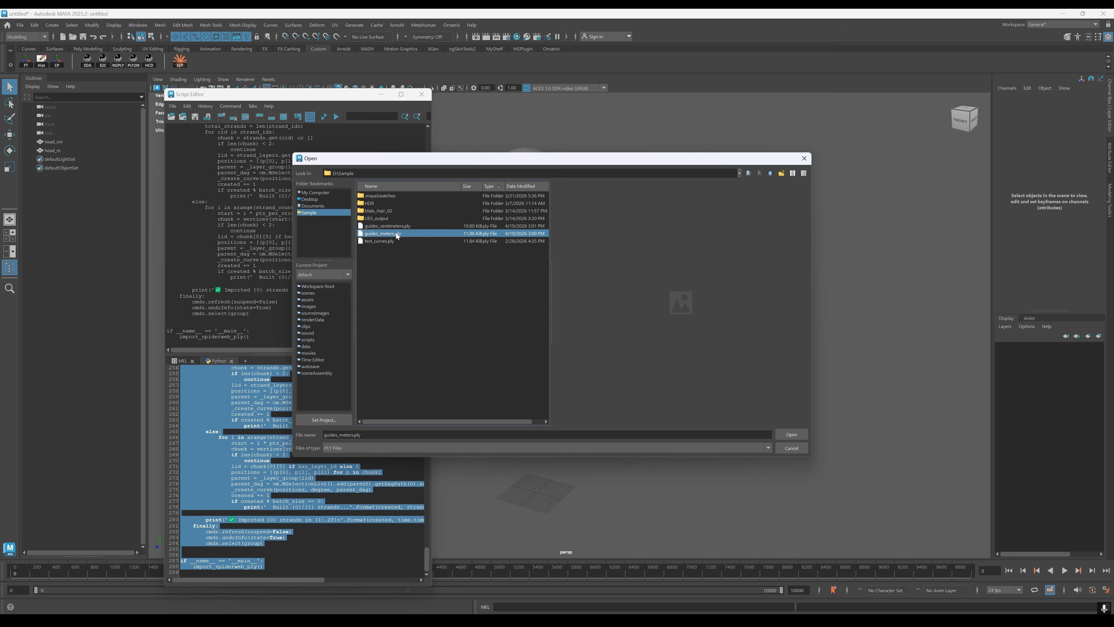
{"action": "left_click", "coordinate": [791, 435]}
{"action": "middle_click_drag", "start_coordinate": [570, 504], "coordinate": [560, 423], "text": "alt"}
{"action": "key", "text": "f"}
{"action": "right_click_drag", "start_coordinate": [719, 431], "coordinate": [591, 389], "text": "alt"}
{"action": "left_click_drag", "start_coordinate": [591, 388], "coordinate": [711, 375], "text": "alt"}
{"action": "left_click_drag", "start_coordinate": [561, 411], "coordinate": [690, 413], "text": "alt"}
{"action": "left_click", "coordinate": [32, 159]}
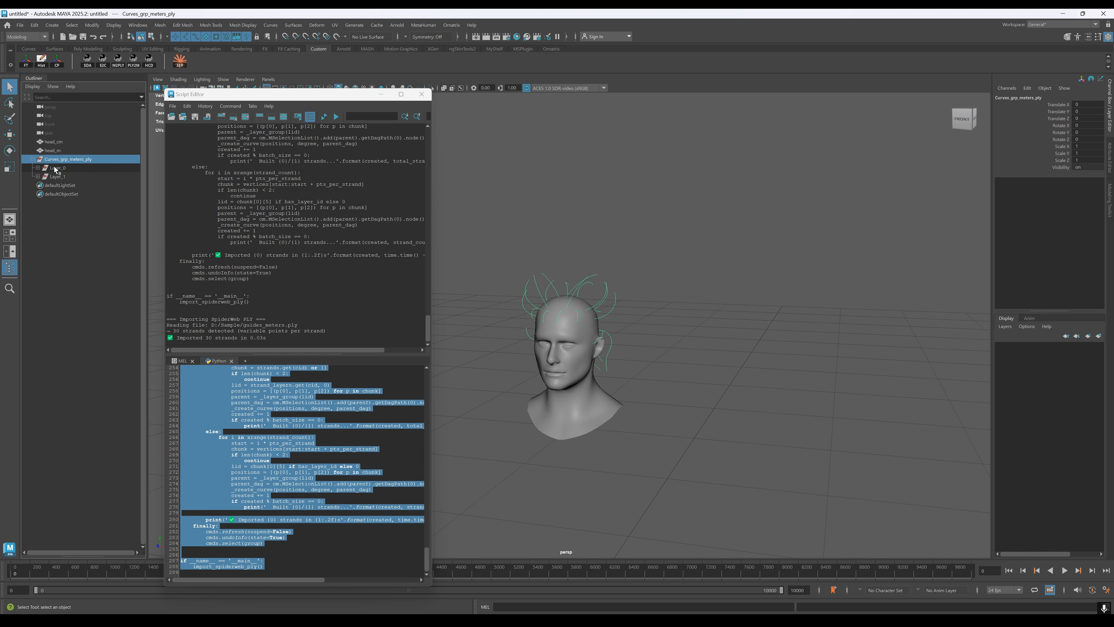
{"action": "left_click", "coordinate": [32, 159]}
{"action": "right_click_drag", "start_coordinate": [685, 379], "coordinate": [580, 362], "text": "alt"}
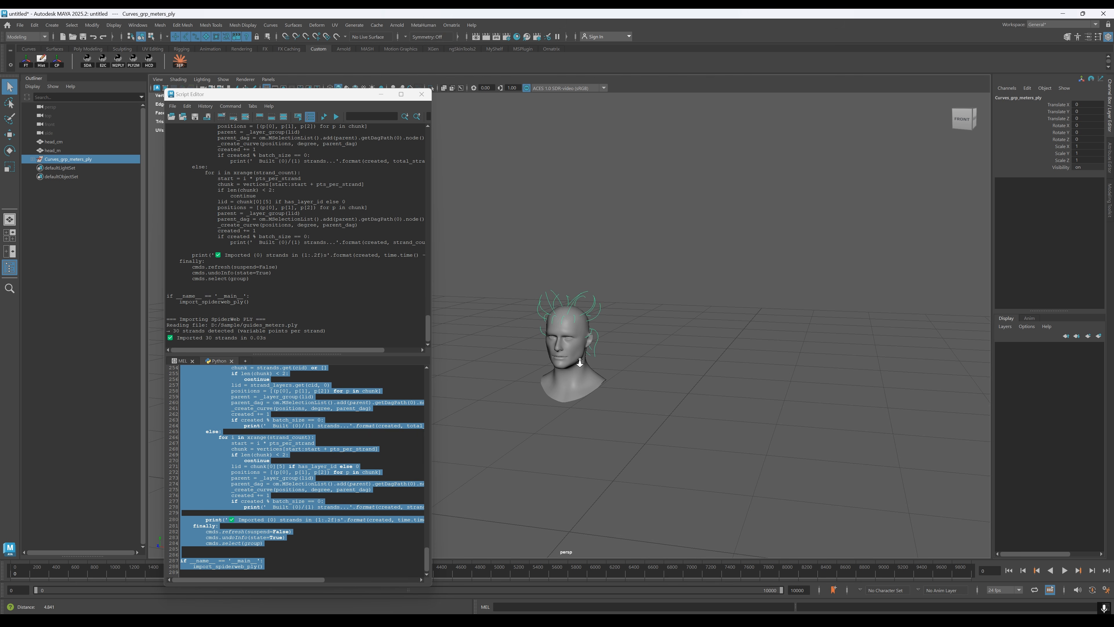
Run the loaded script again to import guides_centimeters.ply, and inspect the guides on the larger head.
{"action": "left_click", "coordinate": [649, 341]}
{"action": "right_click_drag", "start_coordinate": [649, 344], "coordinate": [548, 325], "text": "alt"}
{"action": "right_click_drag", "start_coordinate": [773, 306], "coordinate": [667, 334], "text": "alt"}
{"action": "mouse_move", "coordinate": [767, 408]}
{"action": "right_mouse_down", "text": "alt"}
{"action": "mouse_move", "coordinate": [729, 413]}
{"action": "mouse_move", "coordinate": [589, 301]}
{"action": "right_mouse_up", "text": "alt"}
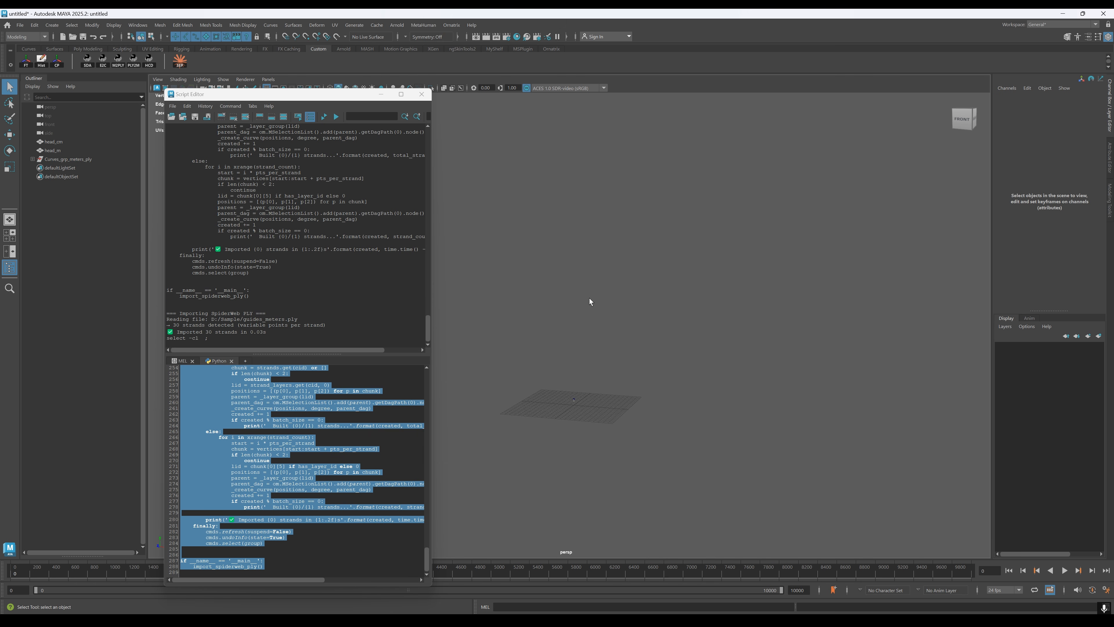
{"action": "middle_click_drag", "start_coordinate": [589, 301], "coordinate": [621, 425], "text": "alt"}
{"action": "left_click_drag", "start_coordinate": [644, 364], "coordinate": [624, 376], "text": "alt"}
{"action": "middle_click_drag", "start_coordinate": [624, 376], "coordinate": [603, 397], "text": "alt"}
{"action": "left_click", "coordinate": [336, 117]}
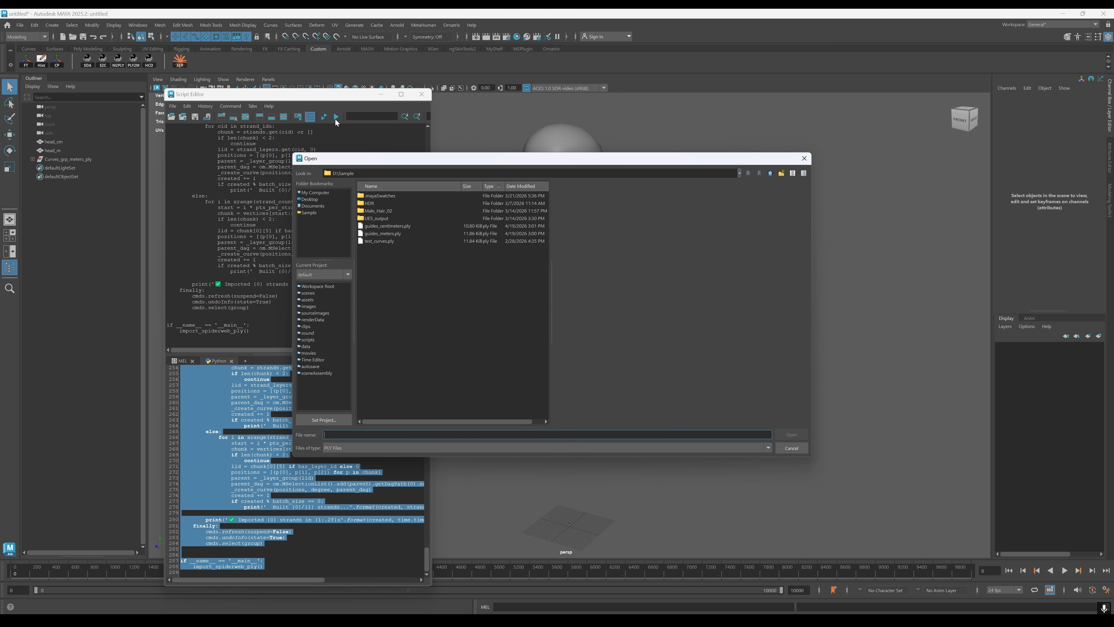
{"action": "left_click", "coordinate": [387, 225]}
{"action": "left_click", "coordinate": [791, 434]}
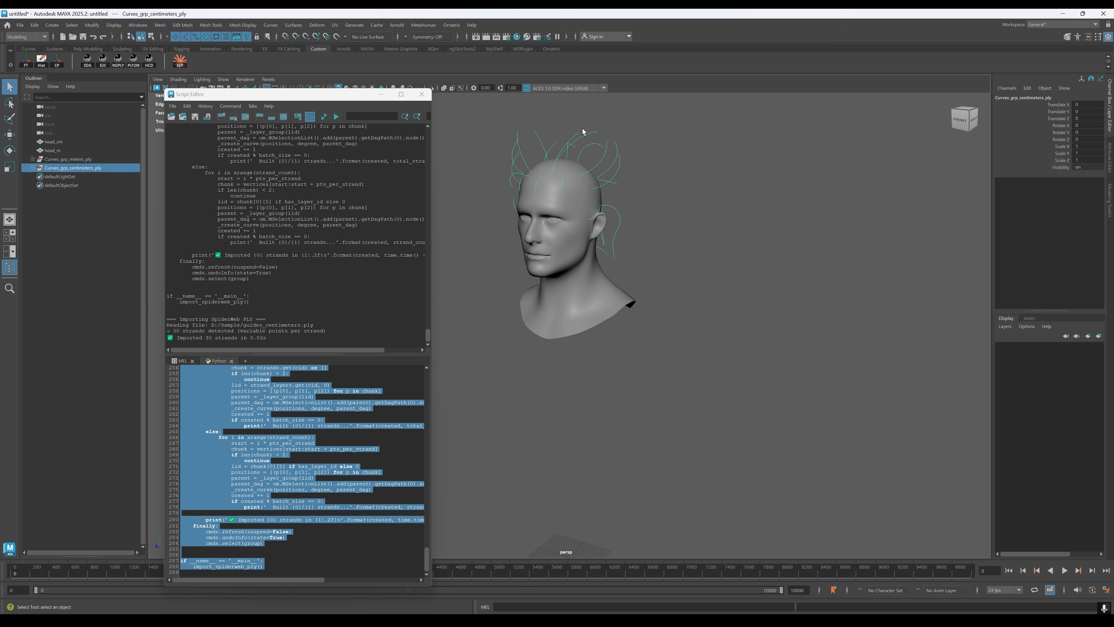
{"action": "left_click_drag", "start_coordinate": [629, 357], "coordinate": [609, 392], "text": "alt"}
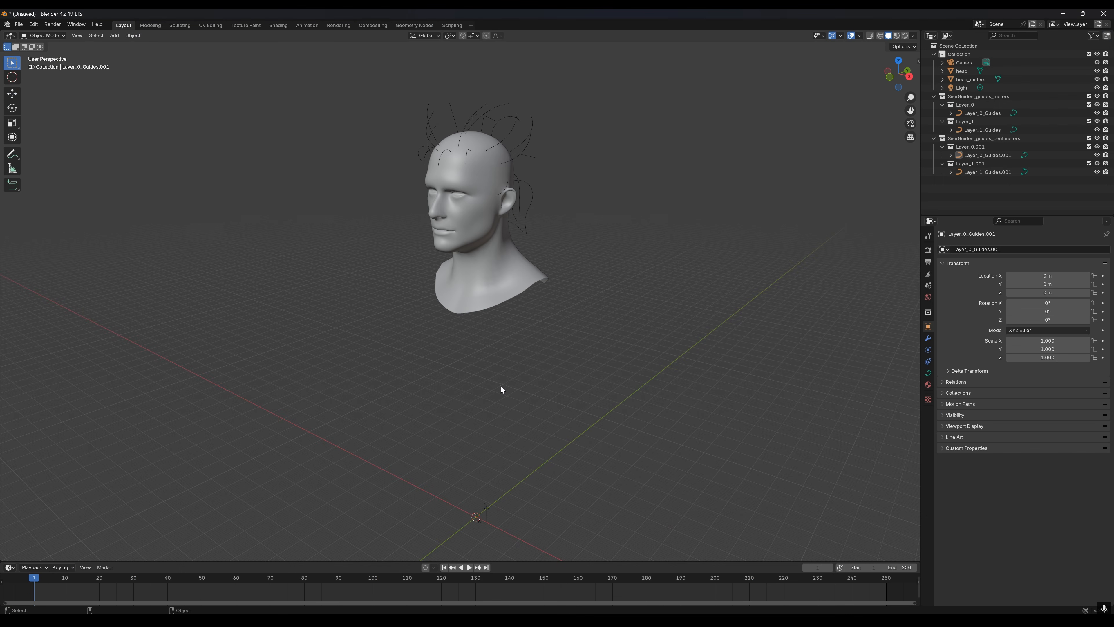
Switch to Blender and import hair_meters.abc from the Sample folder as Alembic, framing the imported hair.
{"action": "left_click", "coordinate": [18, 24]}
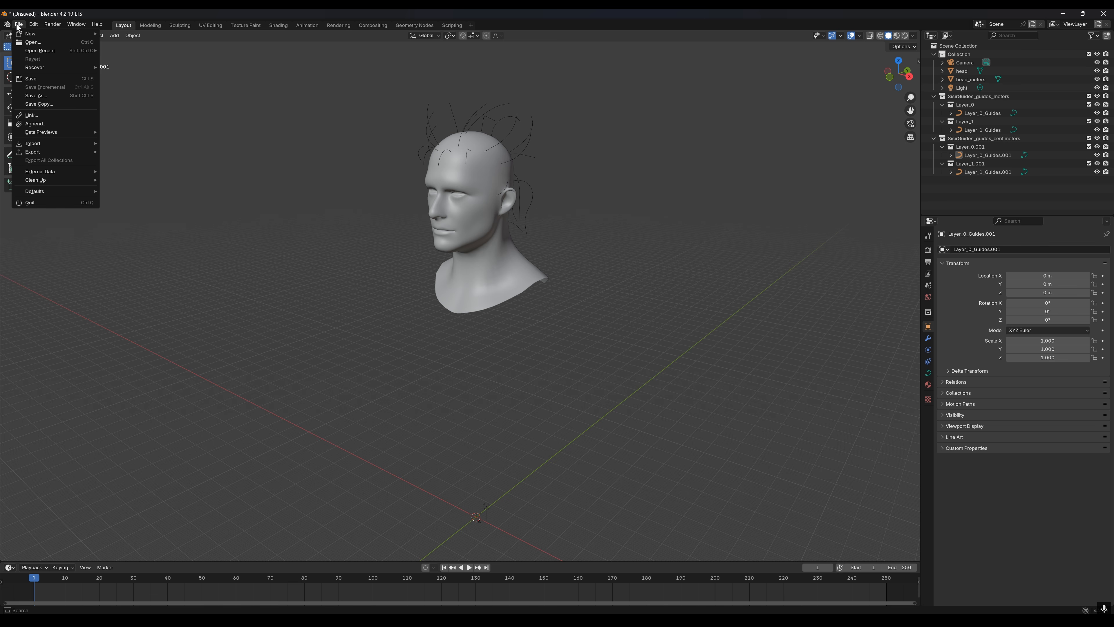
{"action": "mouse_move", "coordinate": [59, 143]}
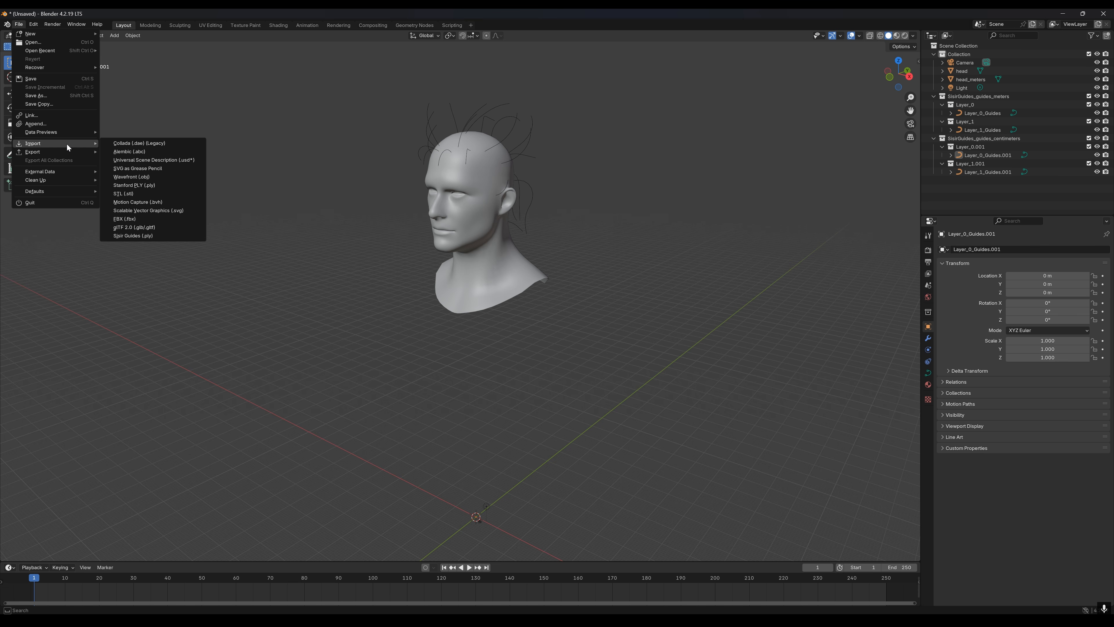
{"action": "left_click", "coordinate": [173, 152]}
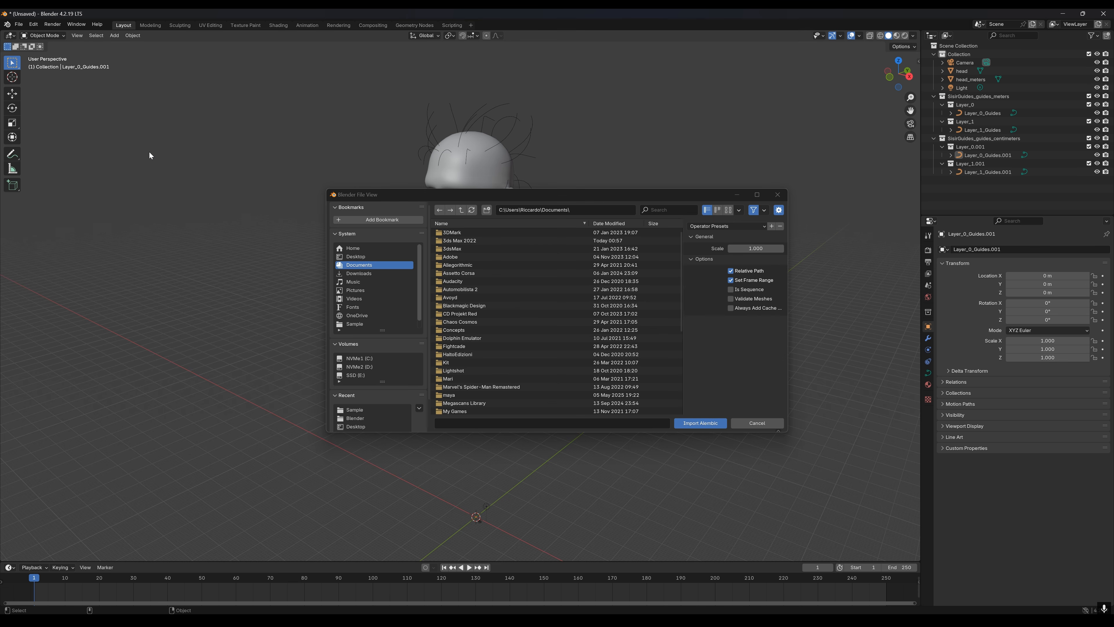
{"action": "left_click", "coordinate": [360, 324]}
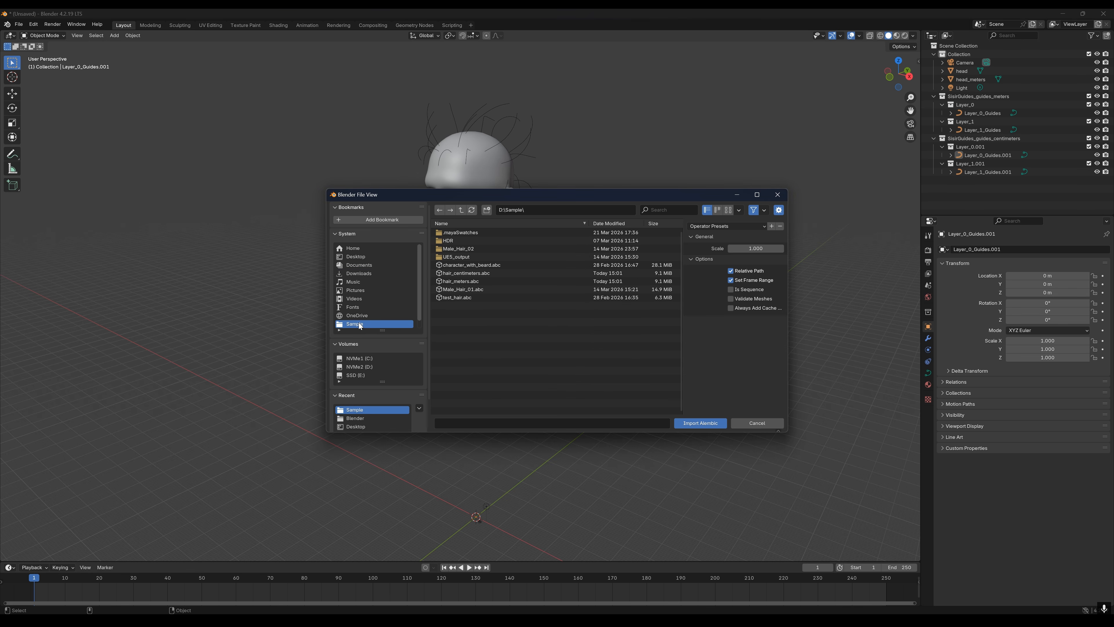
{"action": "left_click", "coordinate": [463, 283]}
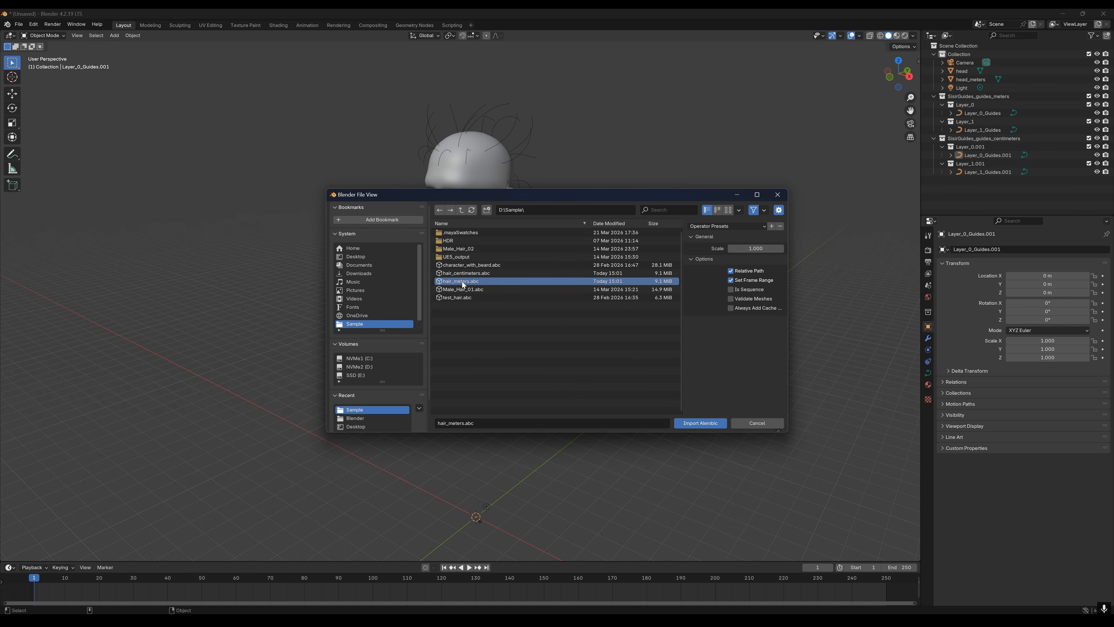
{"action": "left_click", "coordinate": [697, 424]}
{"action": "key", "text": "KP_Decimal"}
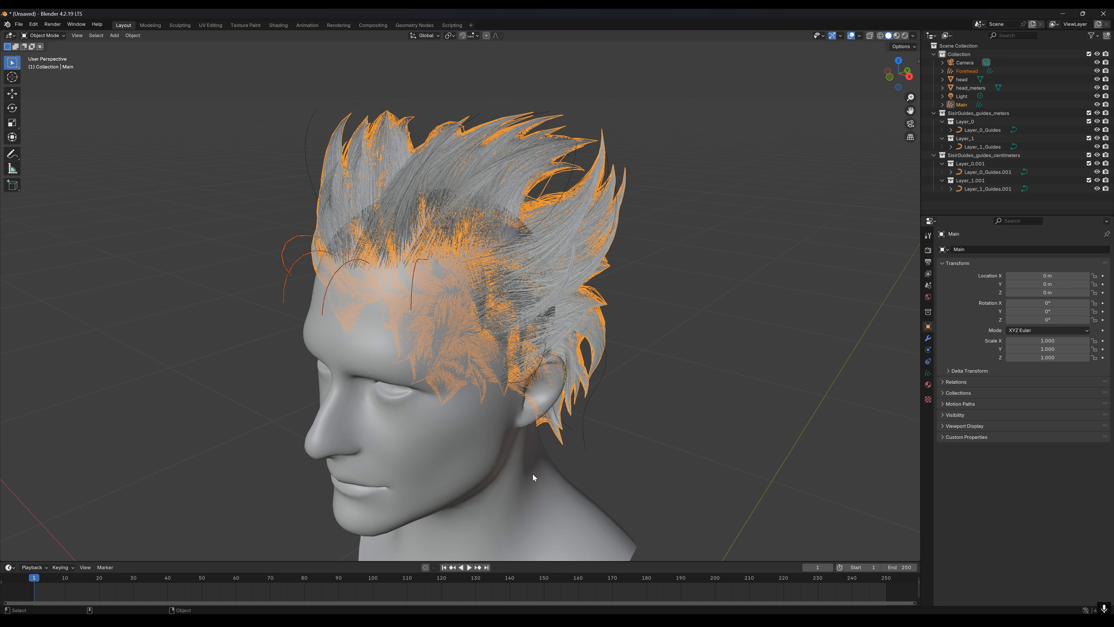
Deselect the imported hair and inspect its fit on the small and large heads.
{"action": "middle_click_drag", "start_coordinate": [592, 456], "coordinate": [252, 379], "text": "ctrl"}
{"action": "left_click", "coordinate": [645, 392]}
{"action": "left_click_drag", "start_coordinate": [252, 376], "coordinate": [231, 376], "text": "alt"}
{"action": "right_click_drag", "start_coordinate": [754, 544], "coordinate": [475, 192], "text": "alt"}
{"action": "middle_click_drag", "start_coordinate": [475, 192], "coordinate": [473, 397], "text": "alt"}
{"action": "right_click_drag", "start_coordinate": [470, 544], "coordinate": [480, 151], "text": "alt"}
{"action": "middle_click_drag", "start_coordinate": [480, 150], "coordinate": [480, 366], "text": "alt"}
{"action": "middle_click_drag", "start_coordinate": [454, 259], "coordinate": [465, 299], "text": "alt"}
{"action": "right_click_drag", "start_coordinate": [465, 299], "coordinate": [444, 247], "text": "alt"}
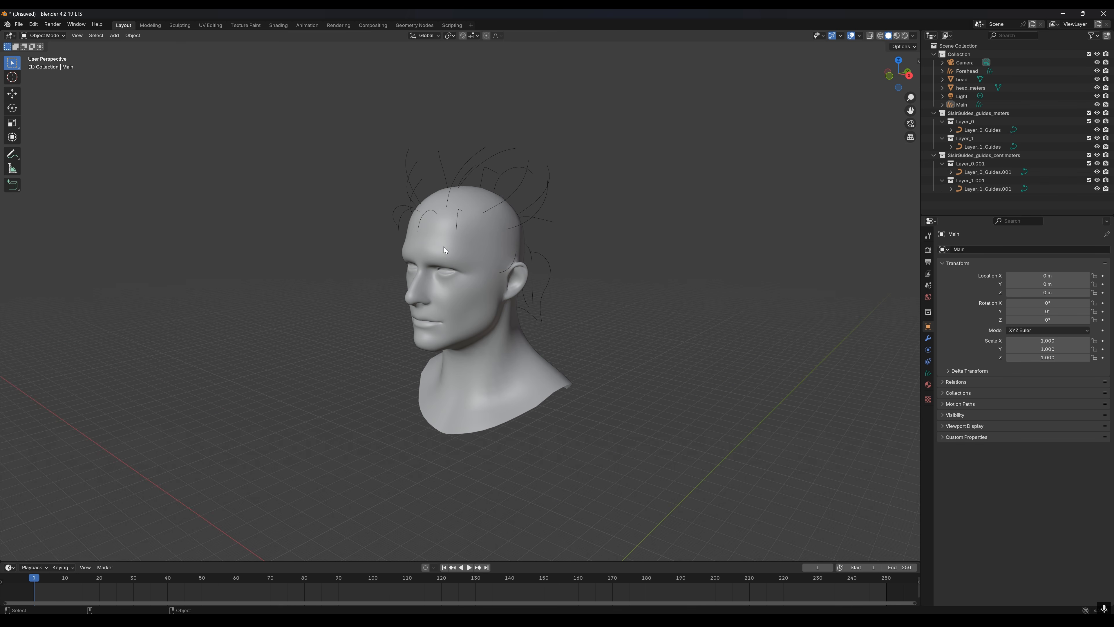
Import hair_centimeters.abc from the Sample folder as Alembic and inspect its fit on the larger head.
{"action": "left_click", "coordinate": [20, 27]}
{"action": "mouse_move", "coordinate": [51, 143]}
{"action": "left_click", "coordinate": [177, 149]}
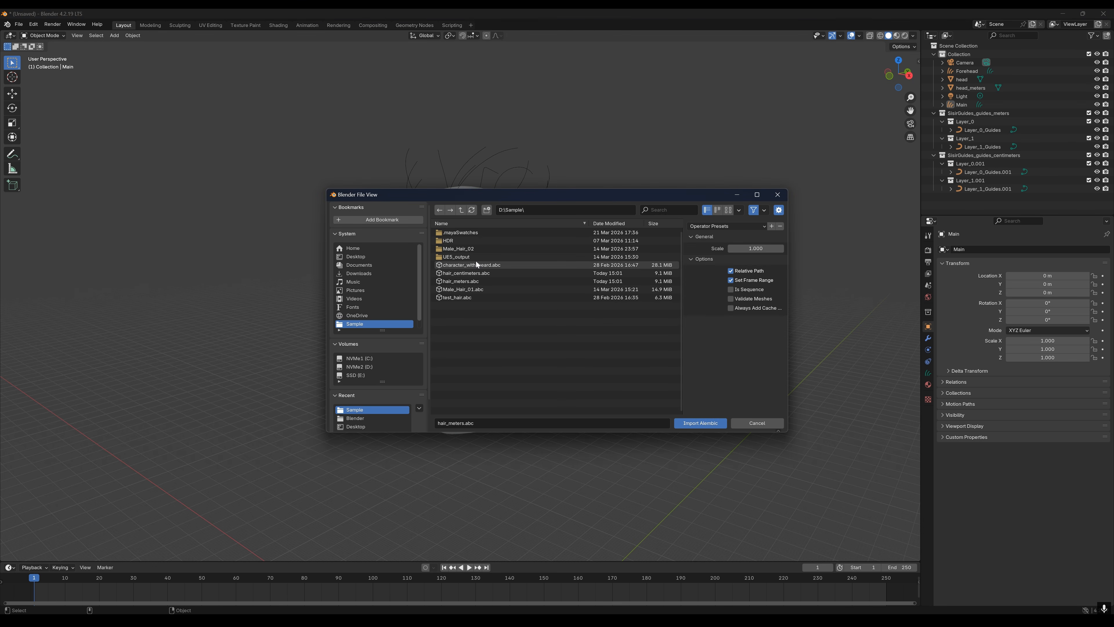
{"action": "left_click", "coordinate": [482, 274]}
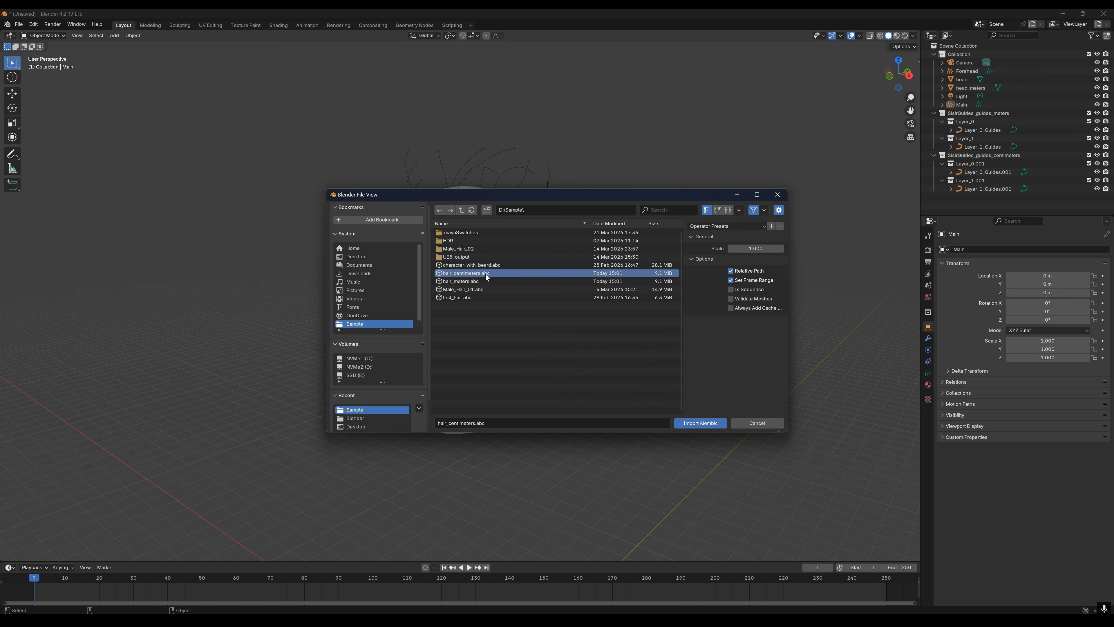
{"action": "left_click", "coordinate": [684, 424]}
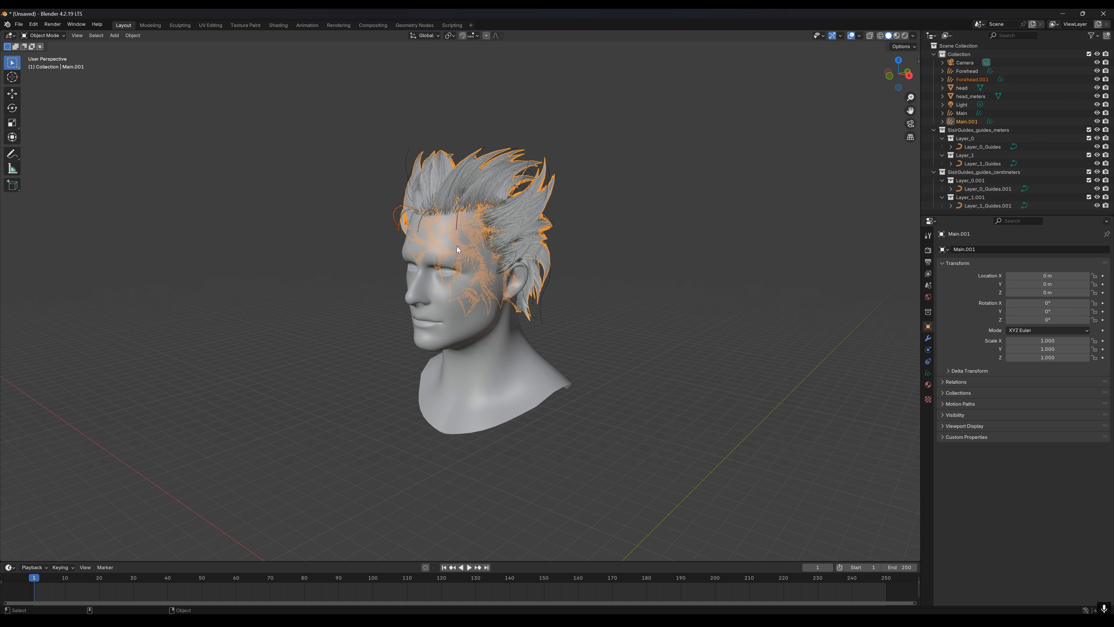
{"action": "left_click", "coordinate": [579, 244]}
{"action": "middle_click_drag", "start_coordinate": [589, 260], "coordinate": [571, 357]}
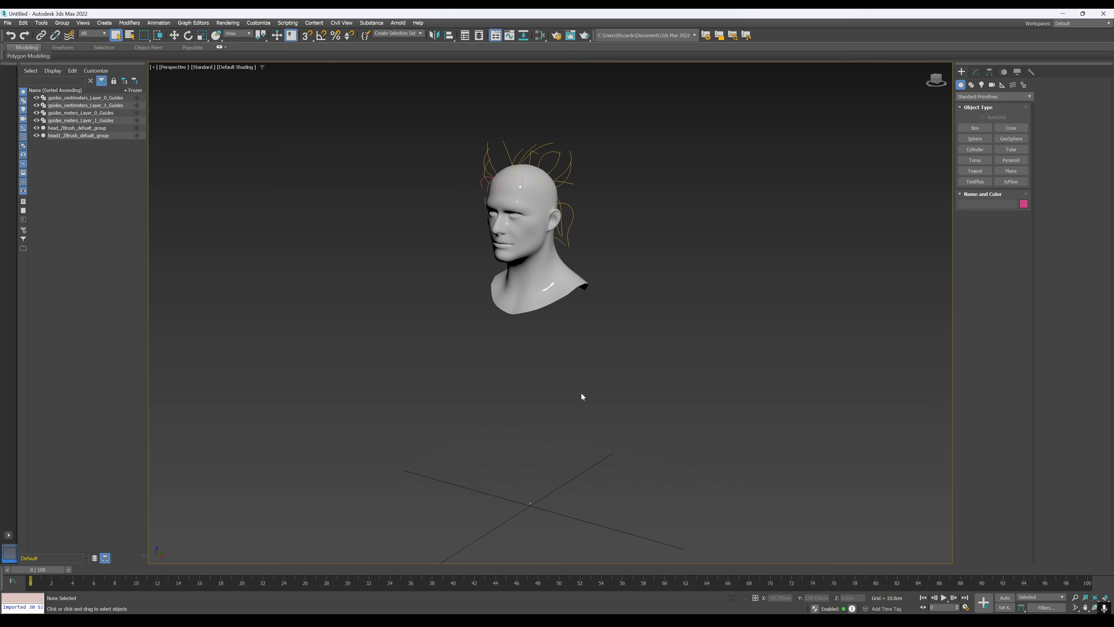
Switch to 3ds Max and import hair_centimeters.abc from the Sample folder as Alembic, using the Y-up coordinate system.
{"action": "left_click", "coordinate": [7, 22]}
{"action": "mouse_move", "coordinate": [66, 134]}
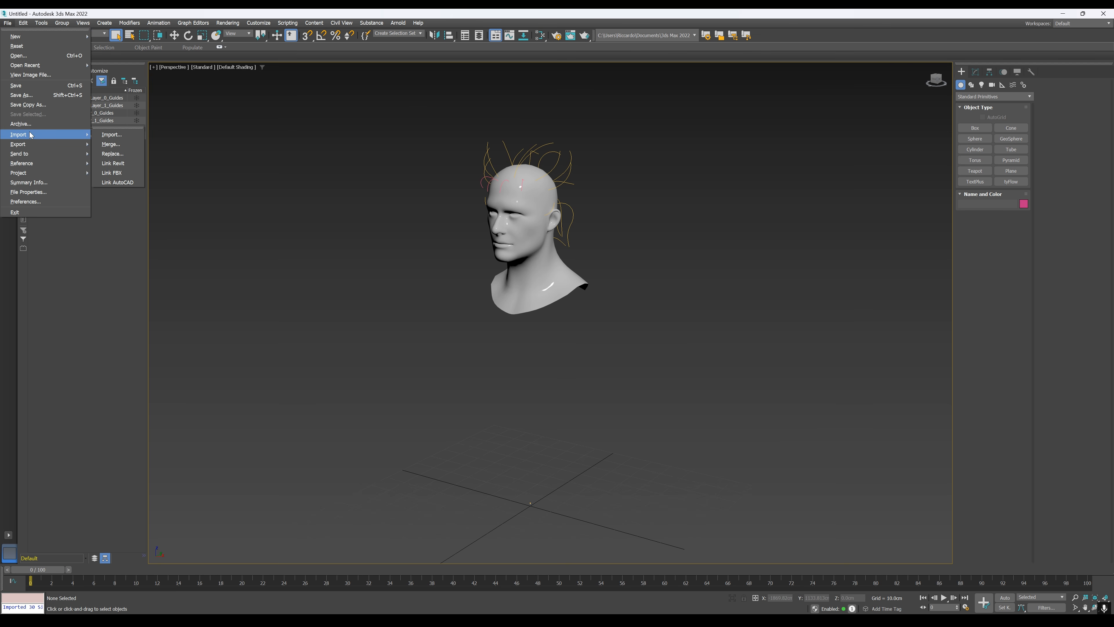
{"action": "left_click", "coordinate": [107, 135]}
{"action": "left_click", "coordinate": [336, 289]}
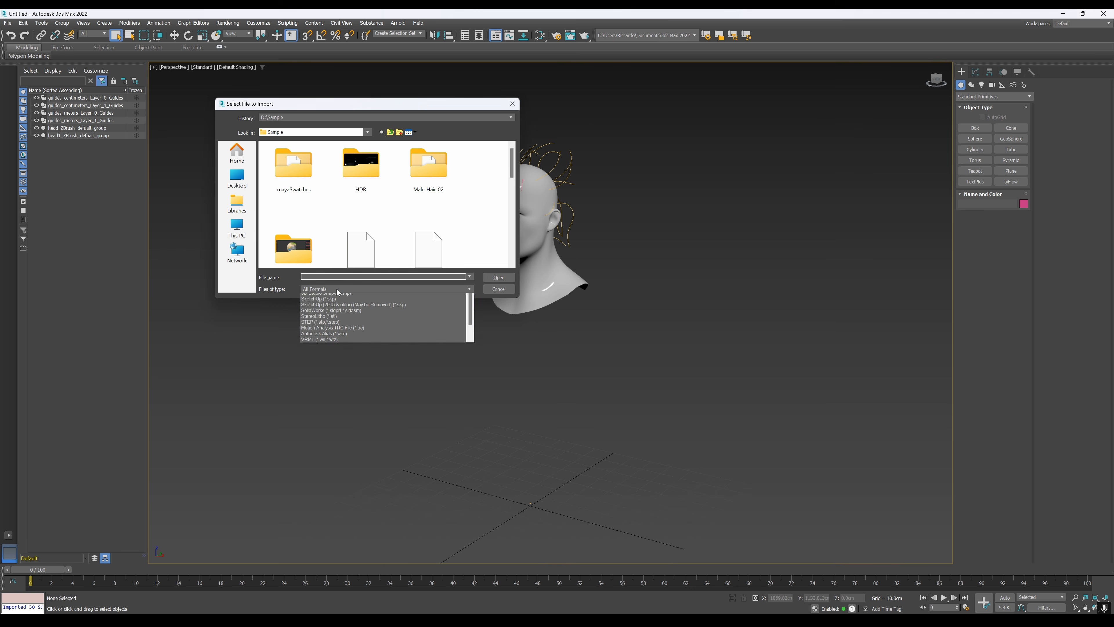
{"action": "left_click", "coordinate": [334, 316]}
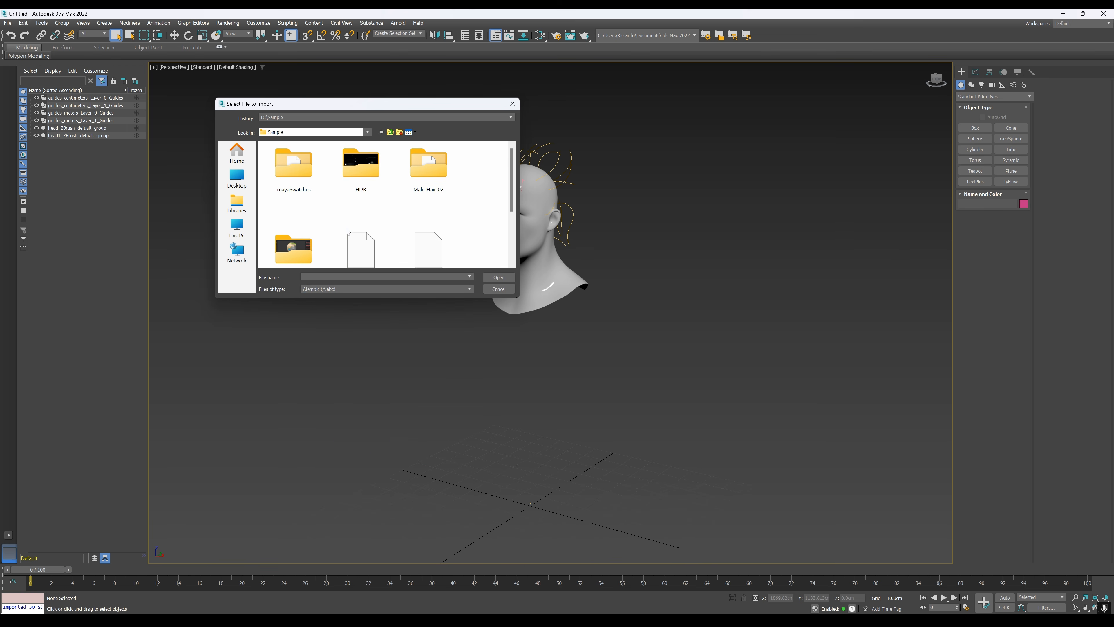
{"action": "scroll", "coordinate": [390, 201], "scroll_direction": "down", "scroll_amount": 3}
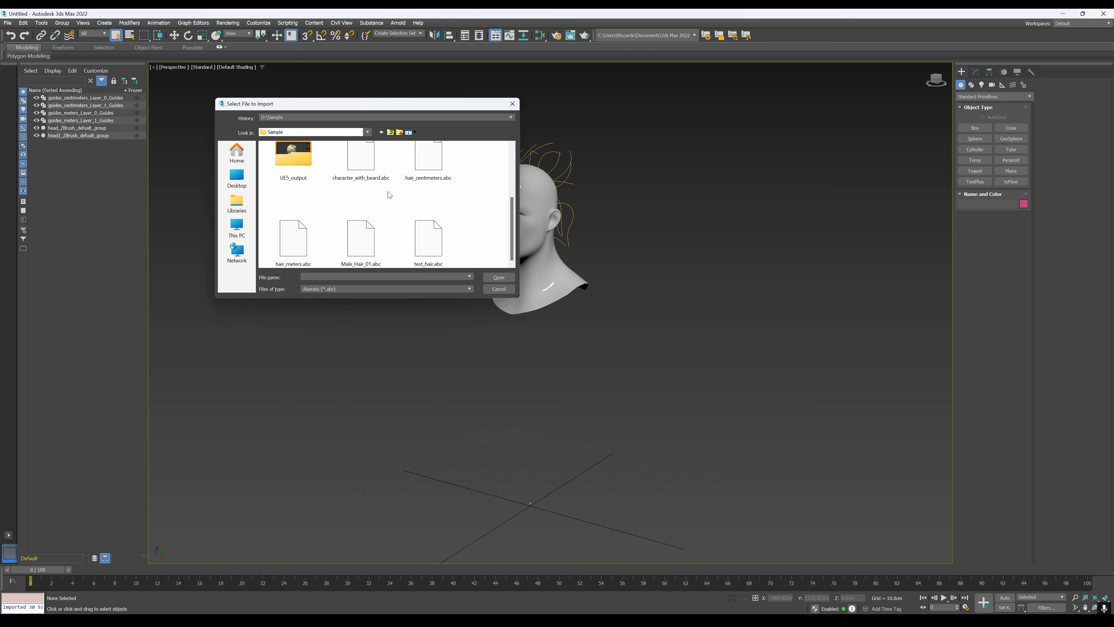
{"action": "left_click", "coordinate": [423, 167]}
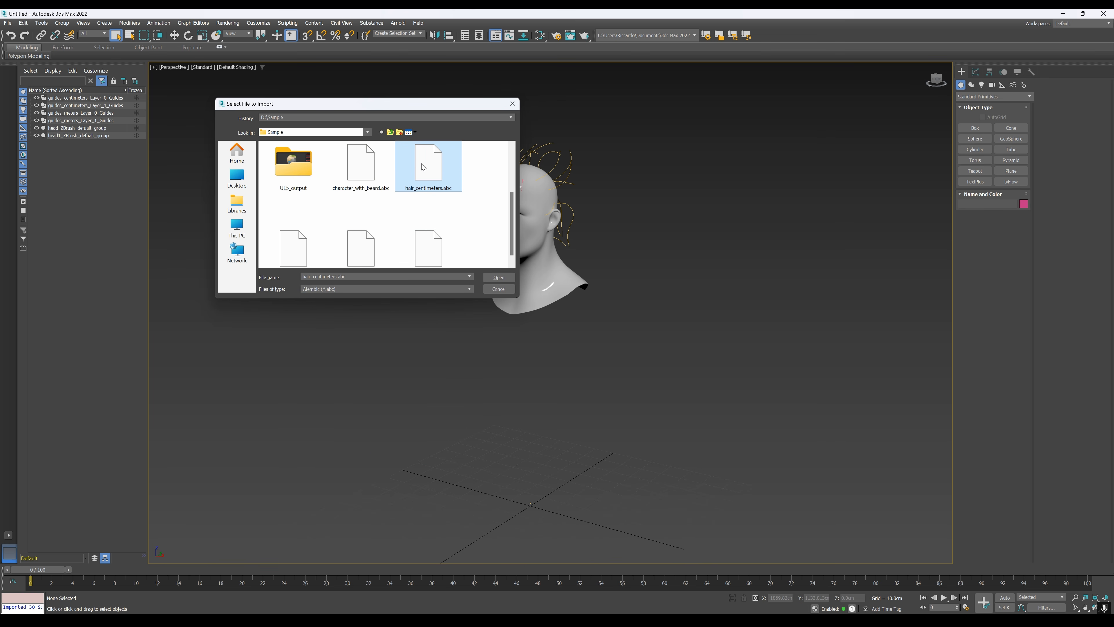
{"action": "left_click", "coordinate": [498, 278]}
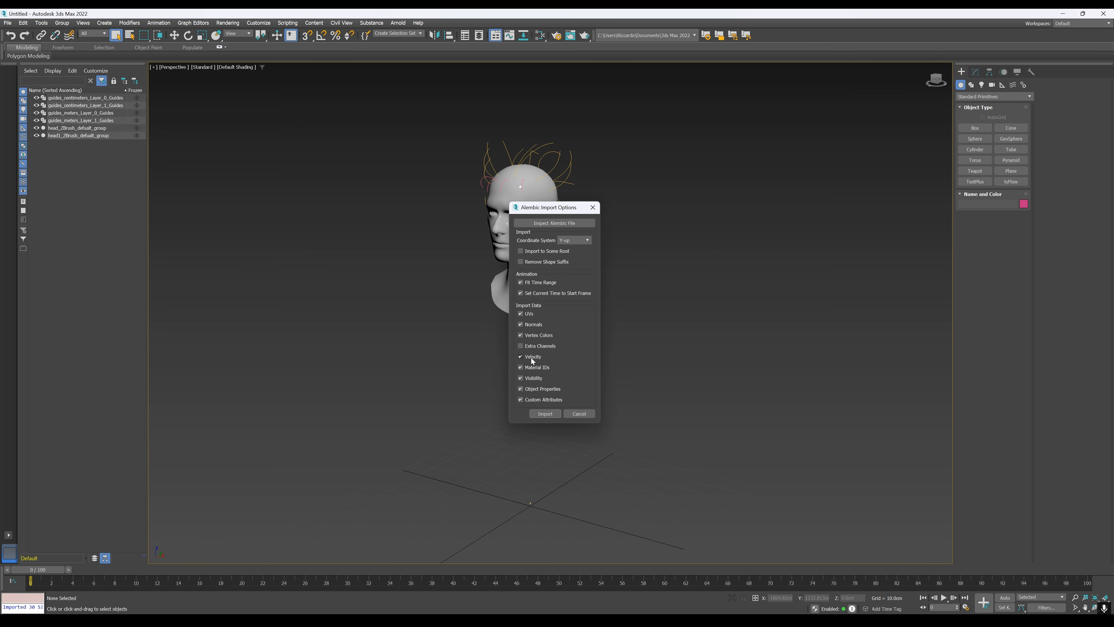
{"action": "left_click", "coordinate": [545, 414]}
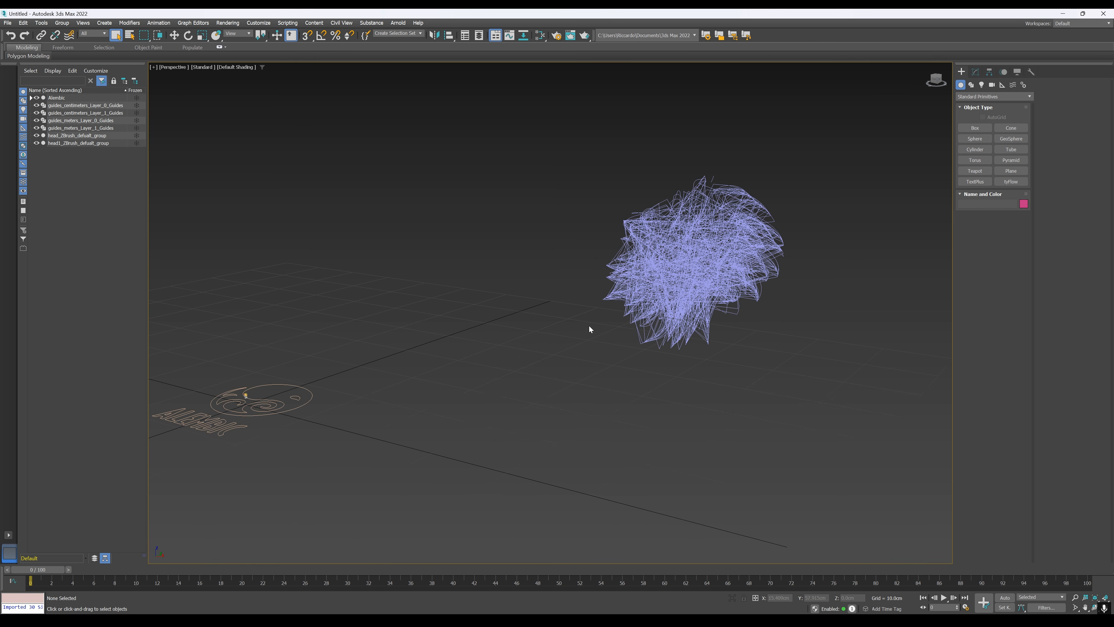
{"action": "mouse_move", "coordinate": [599, 351]}
{"action": "middle_mouse_down", "text": "alt"}
{"action": "mouse_move", "coordinate": [616, 350]}
{"action": "mouse_move", "coordinate": [500, 346]}
{"action": "mouse_move", "coordinate": [596, 351]}
{"action": "mouse_move", "coordinate": [590, 370]}
{"action": "middle_mouse_up", "text": "alt"}
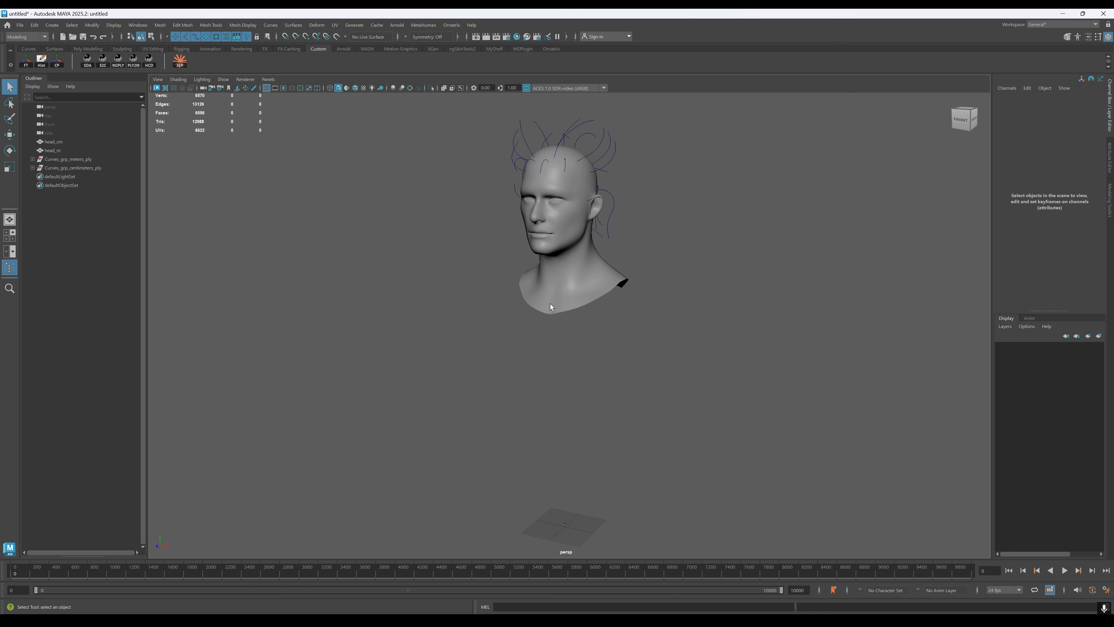
Switch to Maya and import hair_centimeters.abc from the Sample folder using Ornatrix Alembic Import, inspecting its fit on the larger head.
{"action": "left_click_drag", "start_coordinate": [511, 195], "coordinate": [522, 265], "text": "alt"}
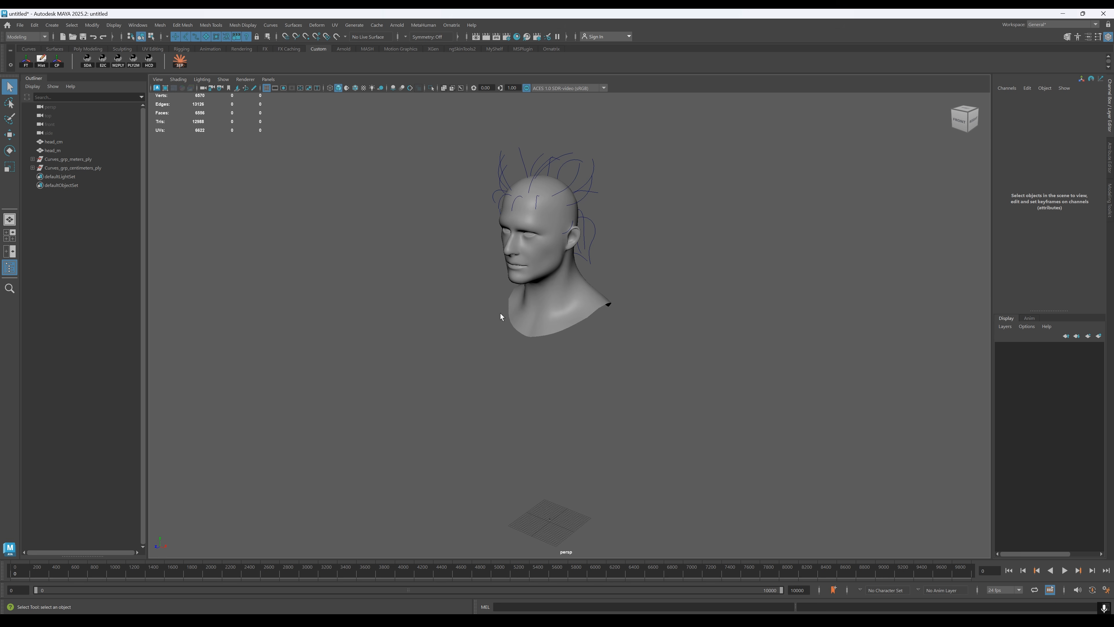
{"action": "mouse_move", "coordinate": [501, 317]}
{"action": "left_mouse_down", "text": "alt"}
{"action": "mouse_move", "coordinate": [560, 320]}
{"action": "mouse_move", "coordinate": [498, 319]}
{"action": "left_mouse_up", "text": "alt"}
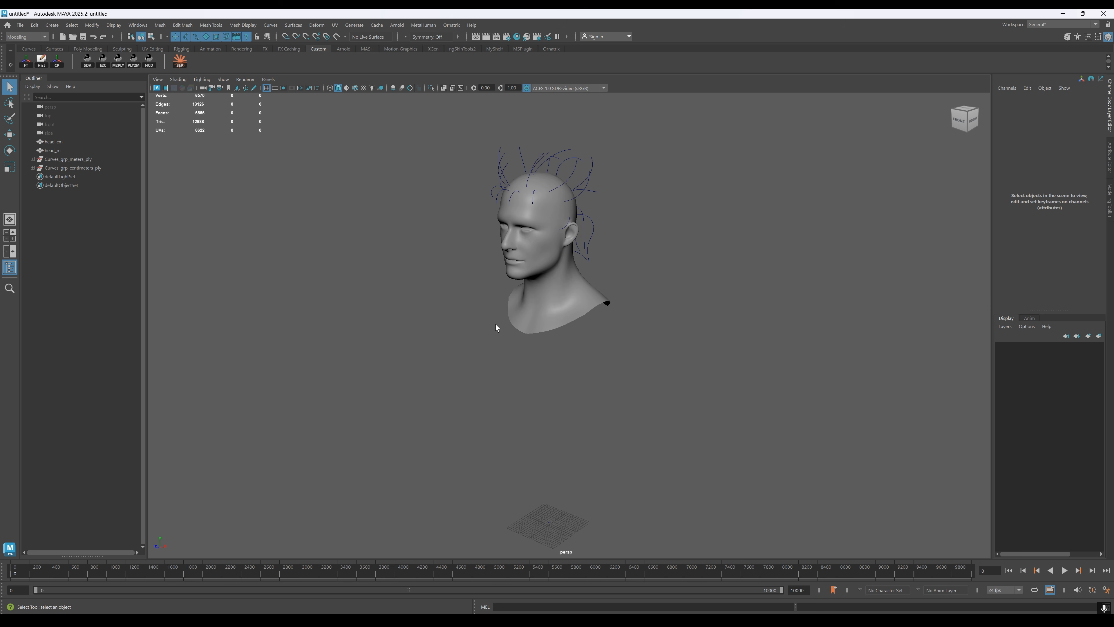
{"action": "left_click", "coordinate": [20, 26]}
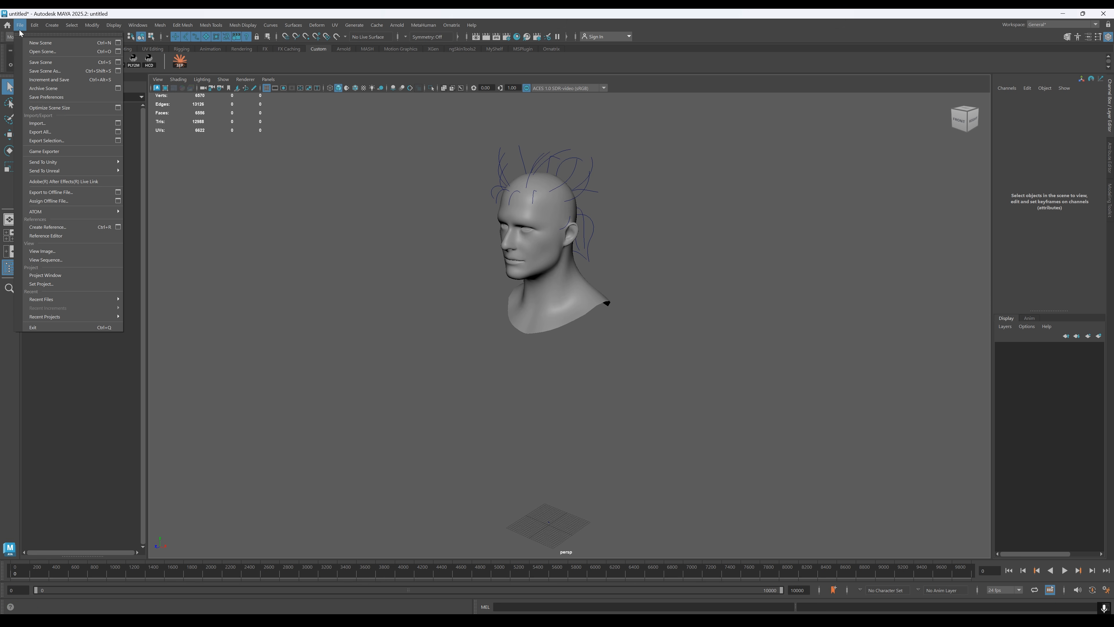
{"action": "left_click", "coordinate": [56, 121]}
{"action": "left_click", "coordinate": [381, 447]}
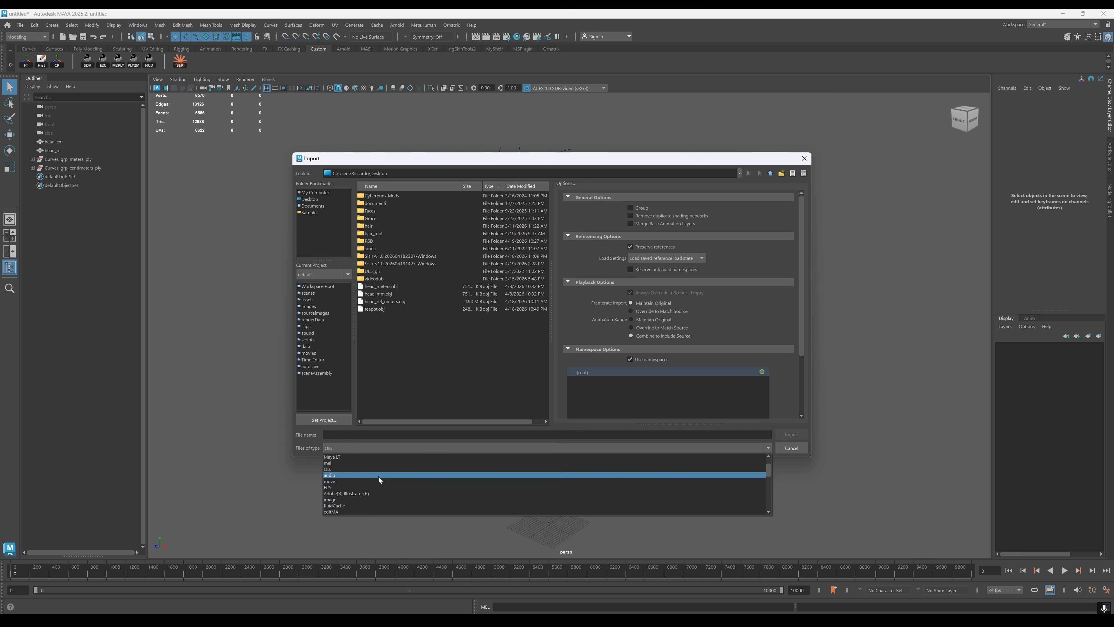
{"action": "scroll", "coordinate": [380, 476], "scroll_direction": "down", "scroll_amount": 5}
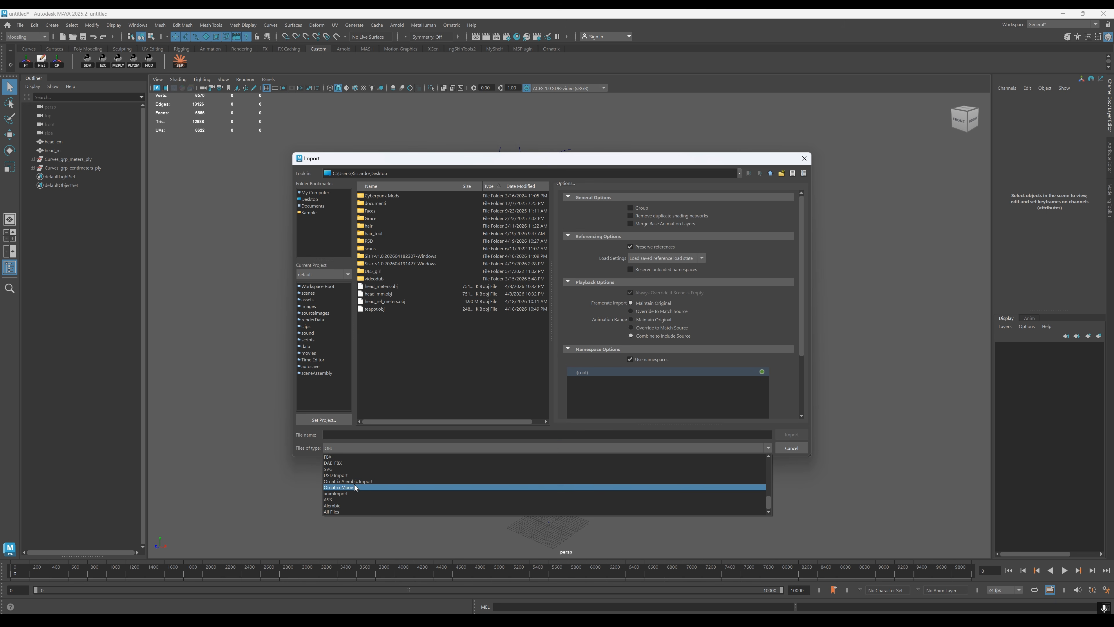
{"action": "left_click", "coordinate": [369, 482]}
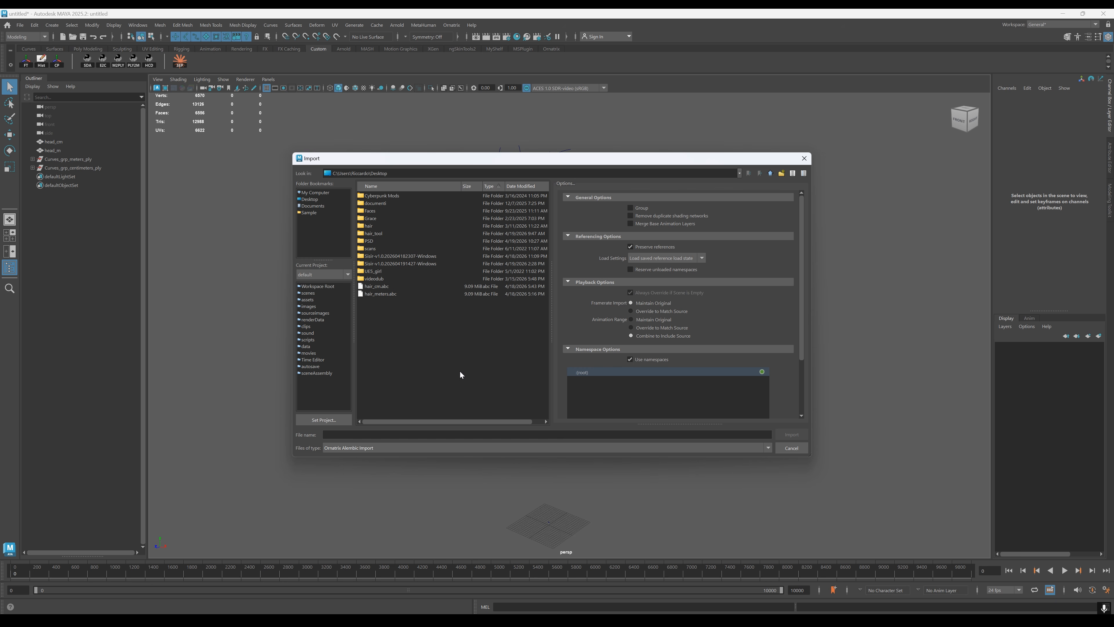
{"action": "left_click", "coordinate": [310, 213]}
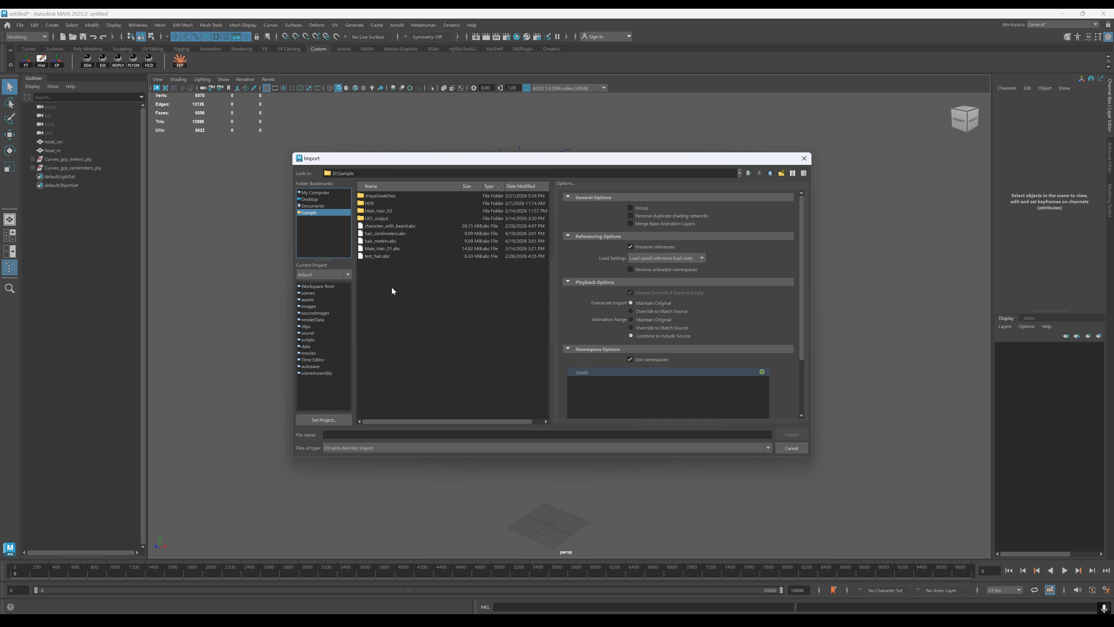
{"action": "left_click", "coordinate": [397, 237]}
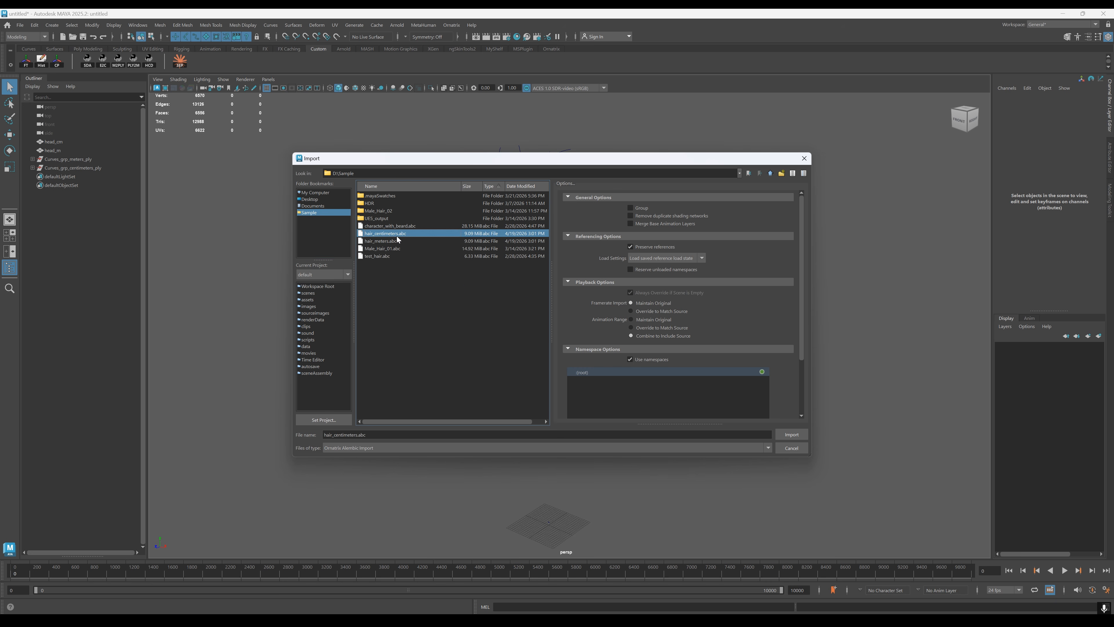
{"action": "left_click", "coordinate": [790, 435]}
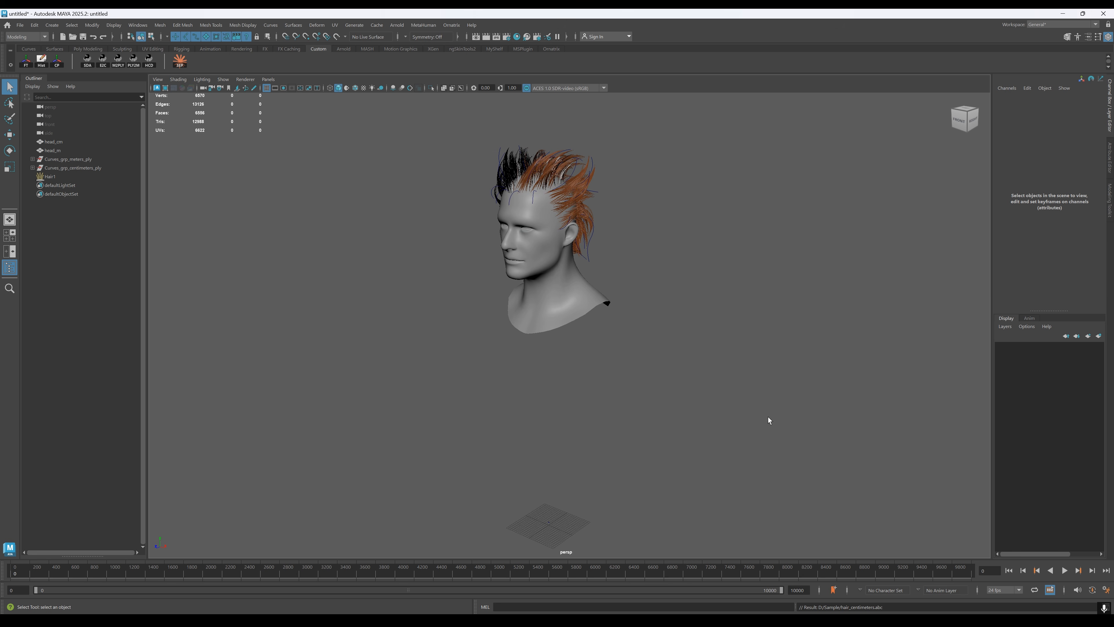
{"action": "left_click_drag", "start_coordinate": [548, 166], "coordinate": [591, 296], "text": "alt"}
{"action": "right_click_drag", "start_coordinate": [591, 296], "coordinate": [643, 313], "text": "alt"}
Set the imported hair's Display Fraction to 1 in its BakedHair node, and inspect the full hair on the head.
{"action": "left_click", "coordinate": [70, 176]}
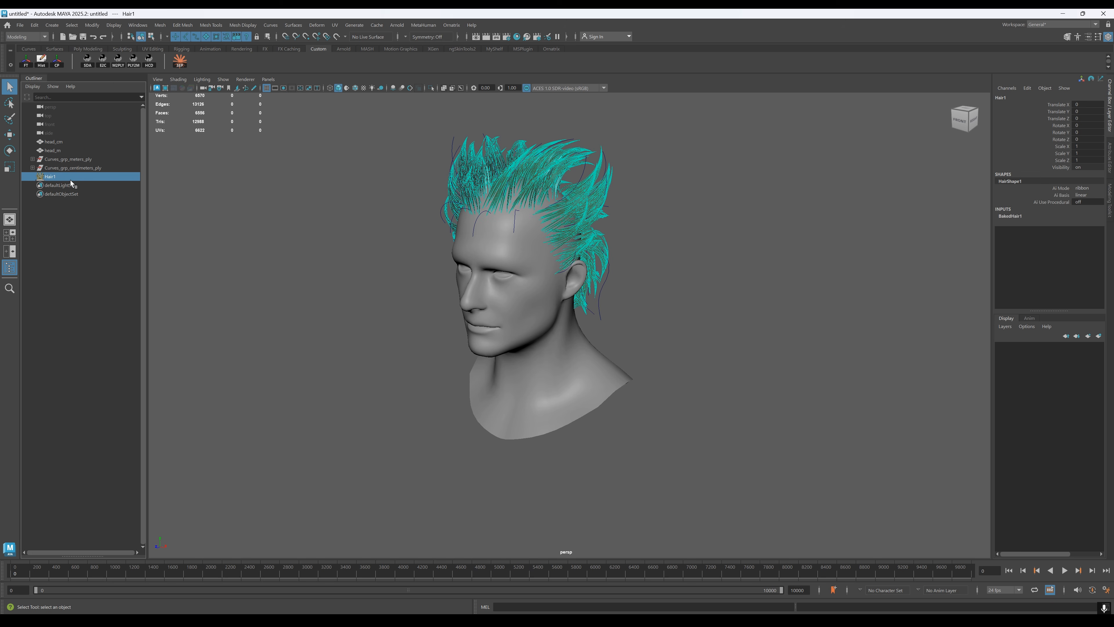
{"action": "left_click", "coordinate": [1110, 156]}
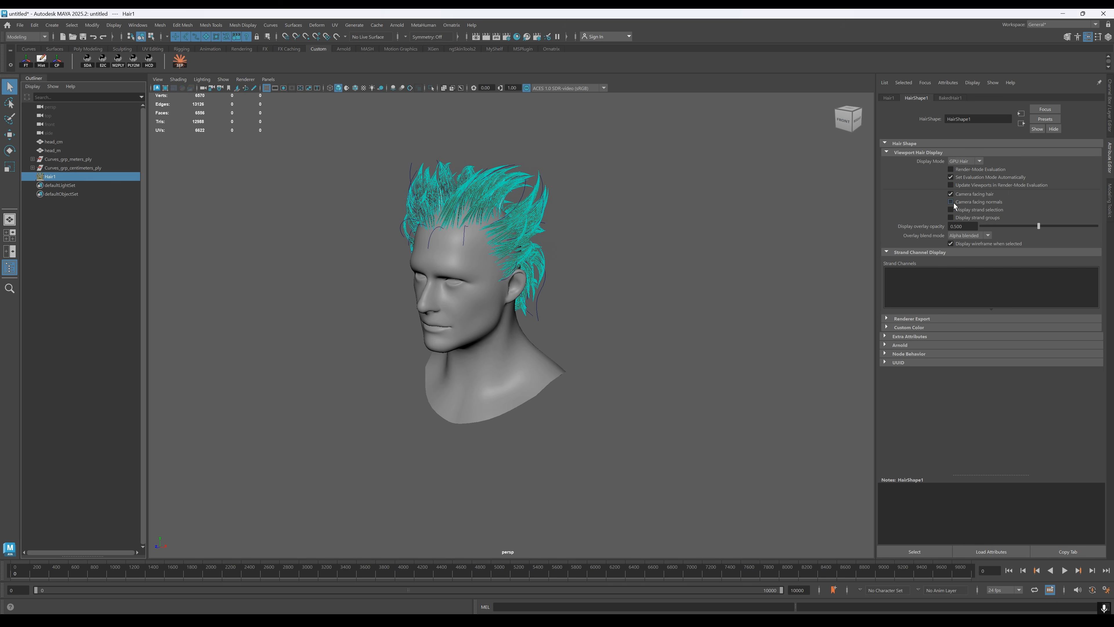
{"action": "left_click", "coordinate": [949, 98]}
{"action": "double_click", "coordinate": [960, 247]}
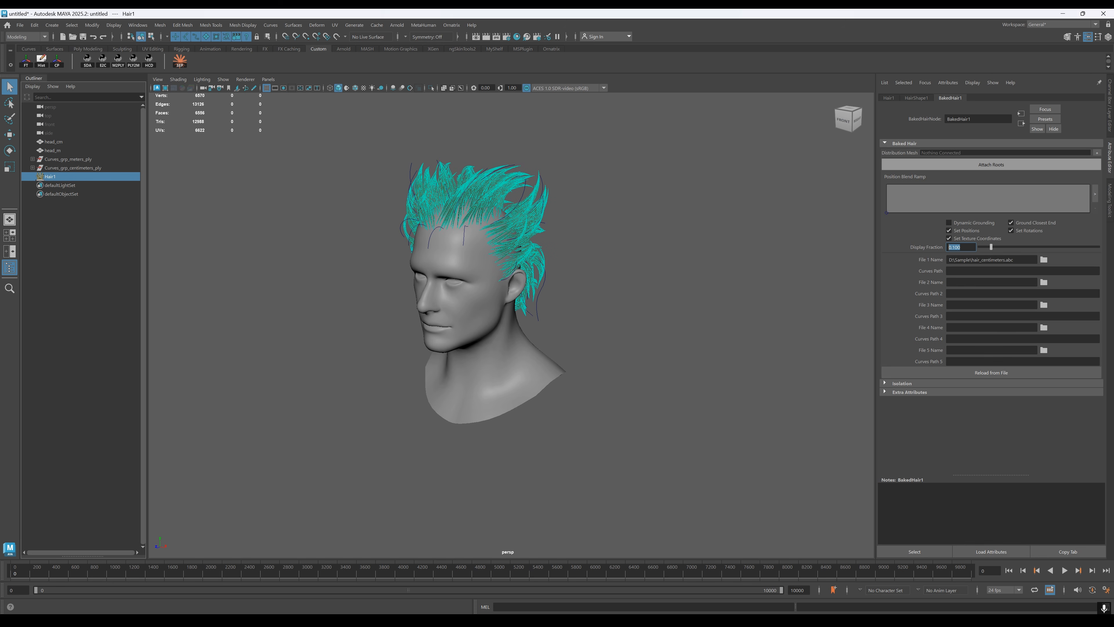
{"action": "type", "text": "1"}
{"action": "key", "text": "Return"}
{"action": "left_click", "coordinate": [580, 263]}
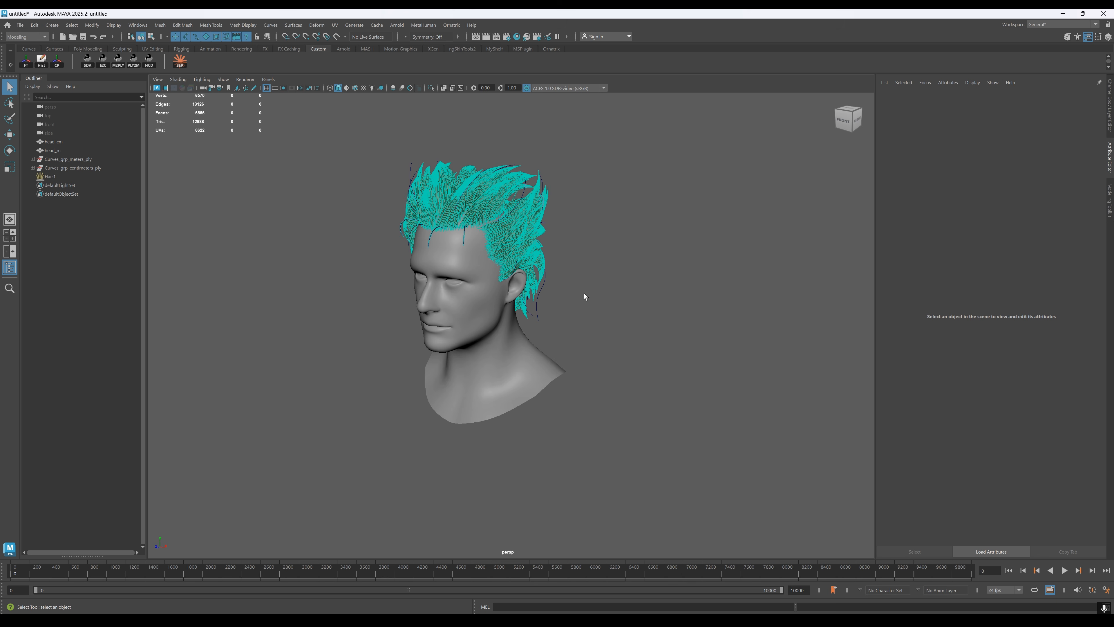
{"action": "left_click_drag", "start_coordinate": [586, 296], "coordinate": [604, 334], "text": "alt"}
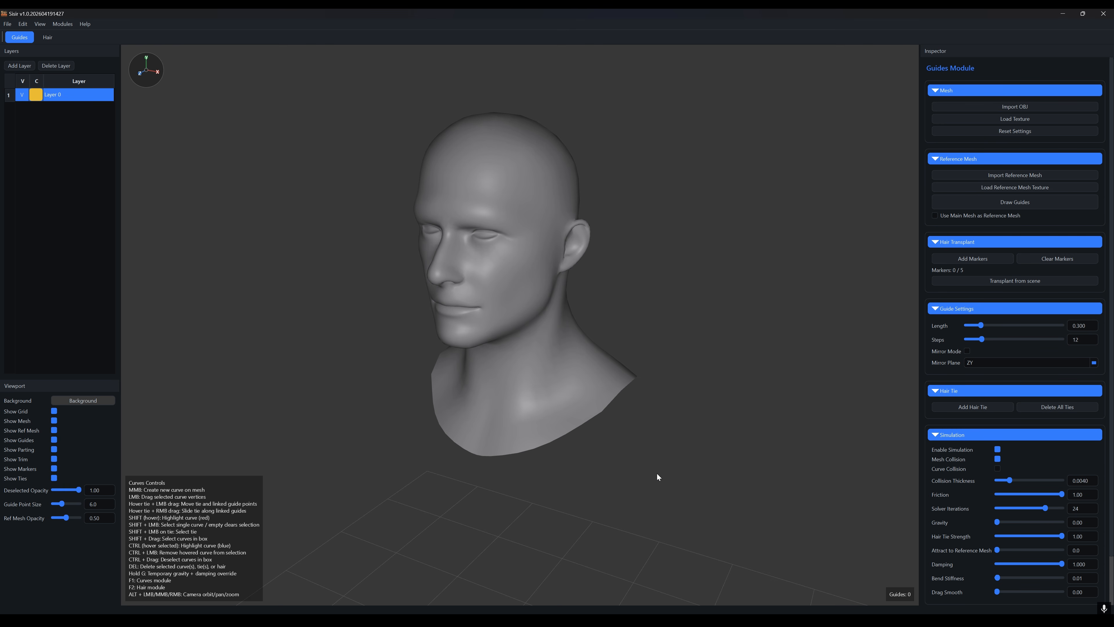
Switch to Sisir, enable Mirror Mode on the ZY plane, and create six mirrored guide pairs along the sides of the scalp.
{"action": "left_click", "coordinate": [967, 351]}
{"action": "left_click_drag", "start_coordinate": [598, 297], "coordinate": [667, 386], "text": "alt"}
{"action": "middle_click", "coordinate": [550, 245]}
{"action": "middle_click", "coordinate": [564, 243]}
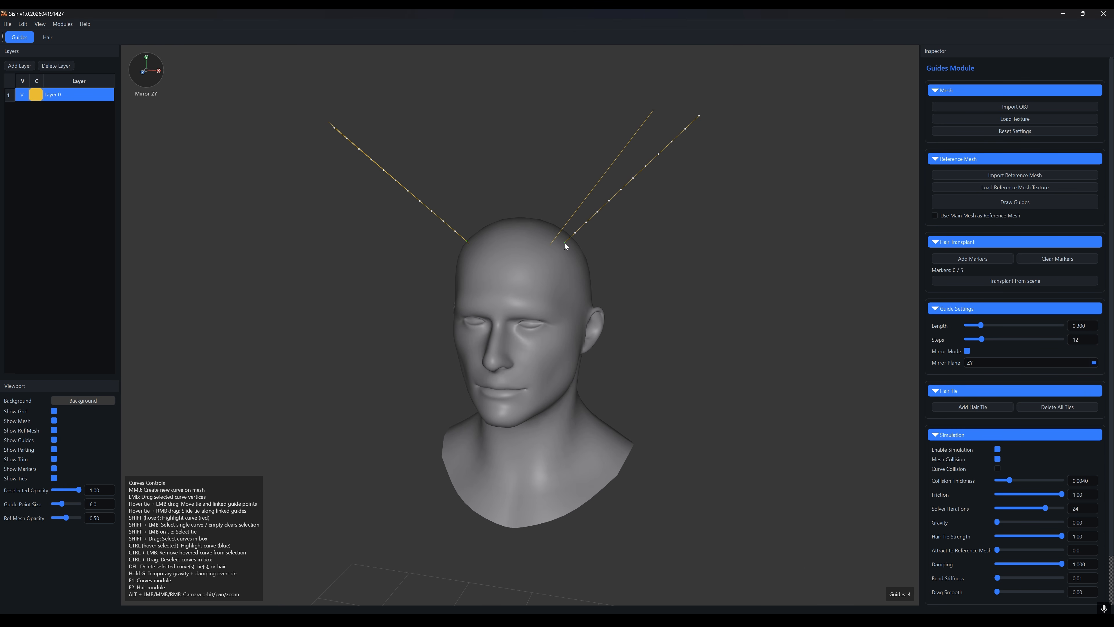
{"action": "middle_click", "coordinate": [573, 250]}
{"action": "middle_click", "coordinate": [579, 262]}
{"action": "middle_click", "coordinate": [584, 277]}
{"action": "middle_click", "coordinate": [570, 280]}
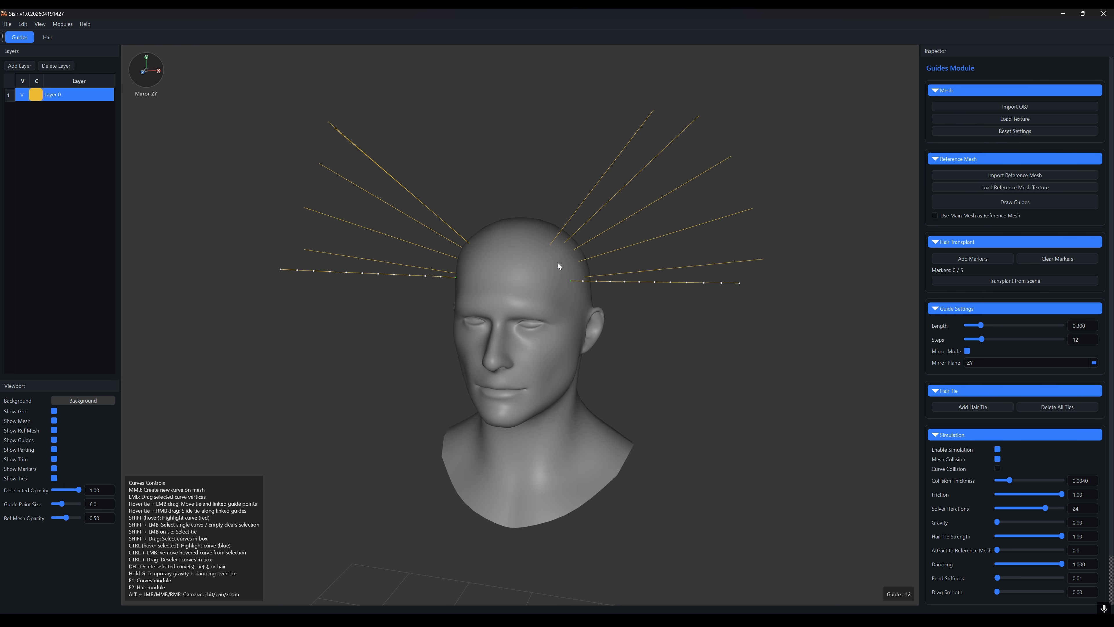
Create two more mirrored guide pairs on the sides of the scalp.
{"action": "middle_click", "coordinate": [558, 263]}
{"action": "middle_click", "coordinate": [547, 277]}
{"action": "left_click_drag", "start_coordinate": [396, 327], "coordinate": [371, 340], "text": "alt"}
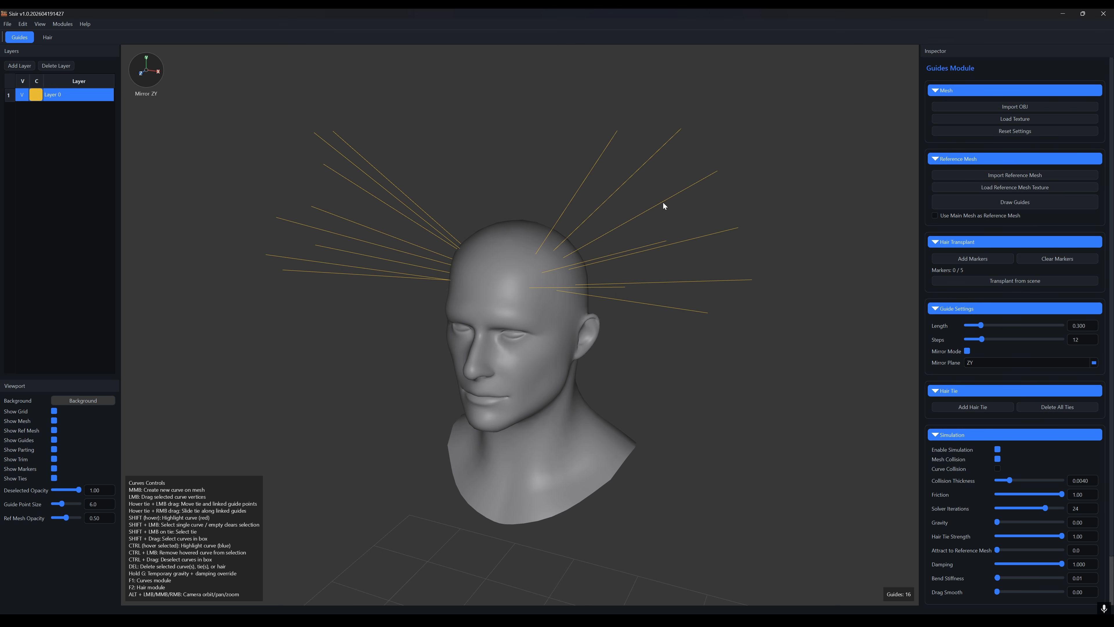
Bend an upper mirrored guide pair outward from the head into an S-shaped curve.
{"action": "left_click", "coordinate": [640, 168], "text": "shift"}
{"action": "left_click_drag", "start_coordinate": [681, 130], "coordinate": [693, 245]}
{"action": "left_click", "coordinate": [657, 205], "text": "shift"}
{"action": "left_click_drag", "start_coordinate": [657, 381], "coordinate": [708, 385], "text": "alt"}
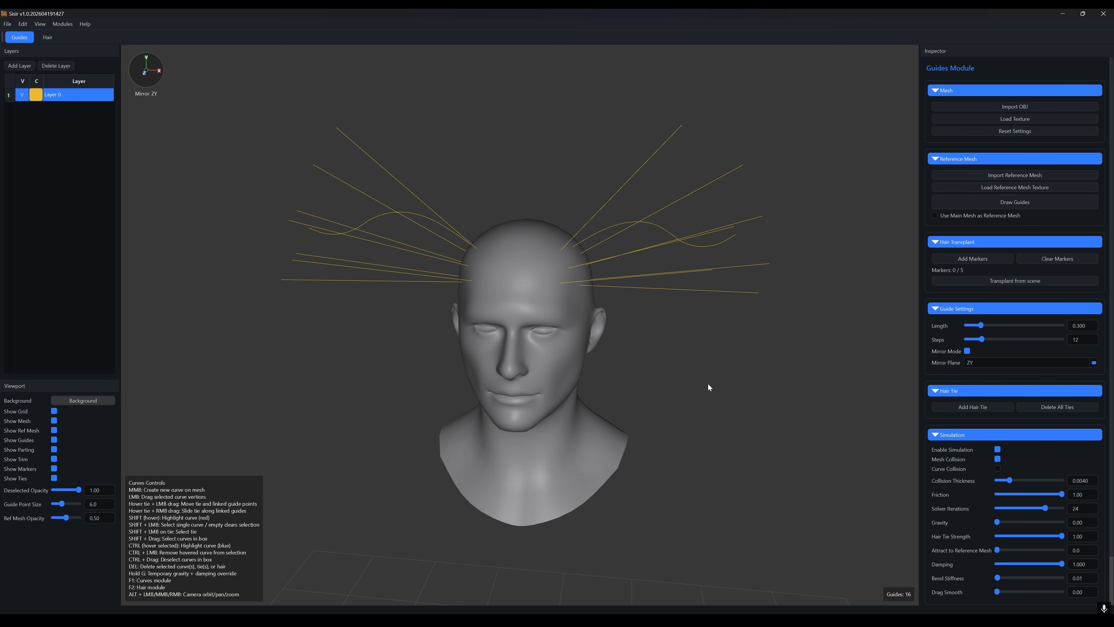
Curve the lower mirrored guide pairs at the temples, bending some down beside the face and another upward.
{"action": "left_click", "coordinate": [691, 289], "text": "shift"}
{"action": "left_click_drag", "start_coordinate": [747, 294], "coordinate": [644, 372]}
{"action": "left_click", "coordinate": [736, 269], "text": "shift"}
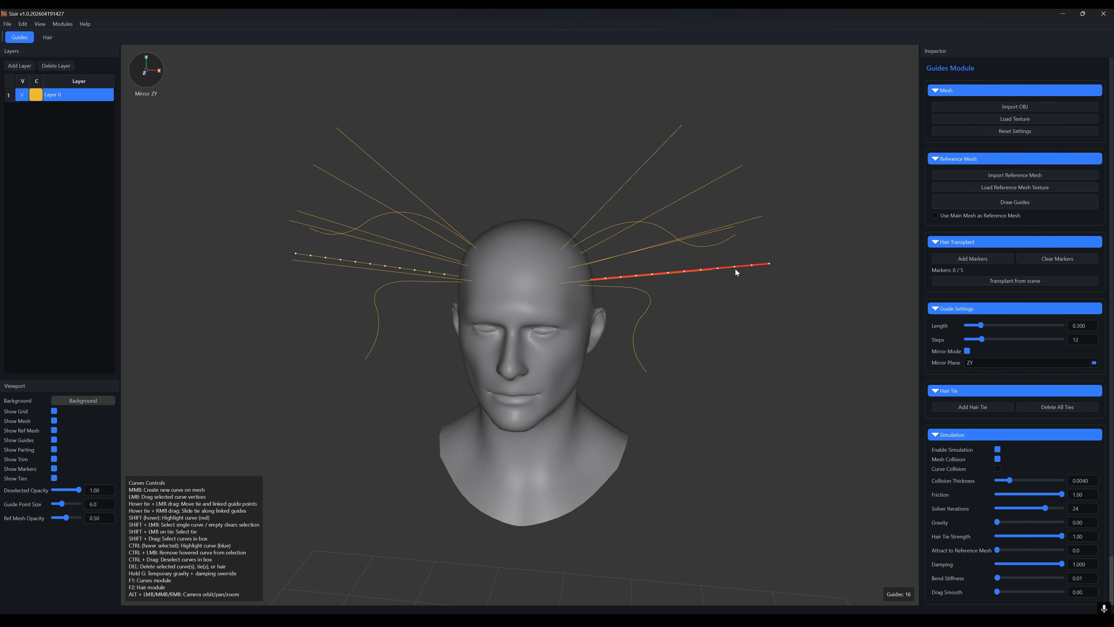
{"action": "left_click_drag", "start_coordinate": [736, 269], "coordinate": [663, 359]}
{"action": "left_click_drag", "start_coordinate": [663, 285], "coordinate": [639, 213]}
{"action": "left_click", "coordinate": [673, 289], "text": "shift"}
{"action": "left_click", "coordinate": [639, 323], "text": "shift"}
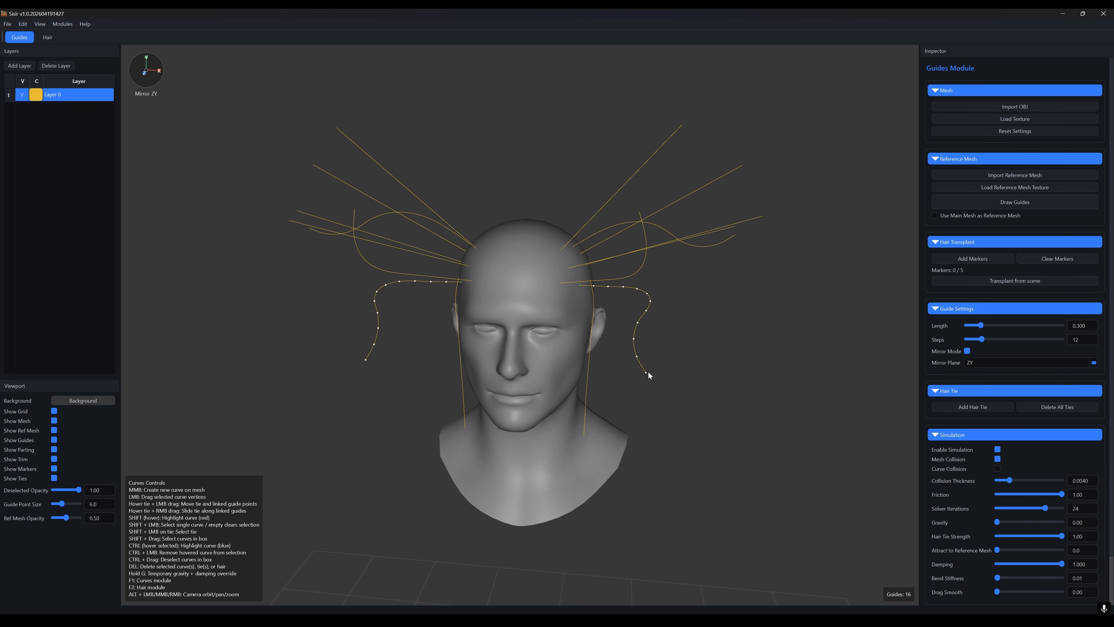
{"action": "mouse_move", "coordinate": [648, 372]}
{"action": "left_mouse_down"}
{"action": "mouse_move", "coordinate": [674, 300]}
{"action": "mouse_move", "coordinate": [678, 377]}
{"action": "mouse_move", "coordinate": [640, 382]}
{"action": "left_mouse_up"}
Disable Mirror Mode and bend a single upper guide inward over the top of the head.
{"action": "left_click", "coordinate": [967, 351]}
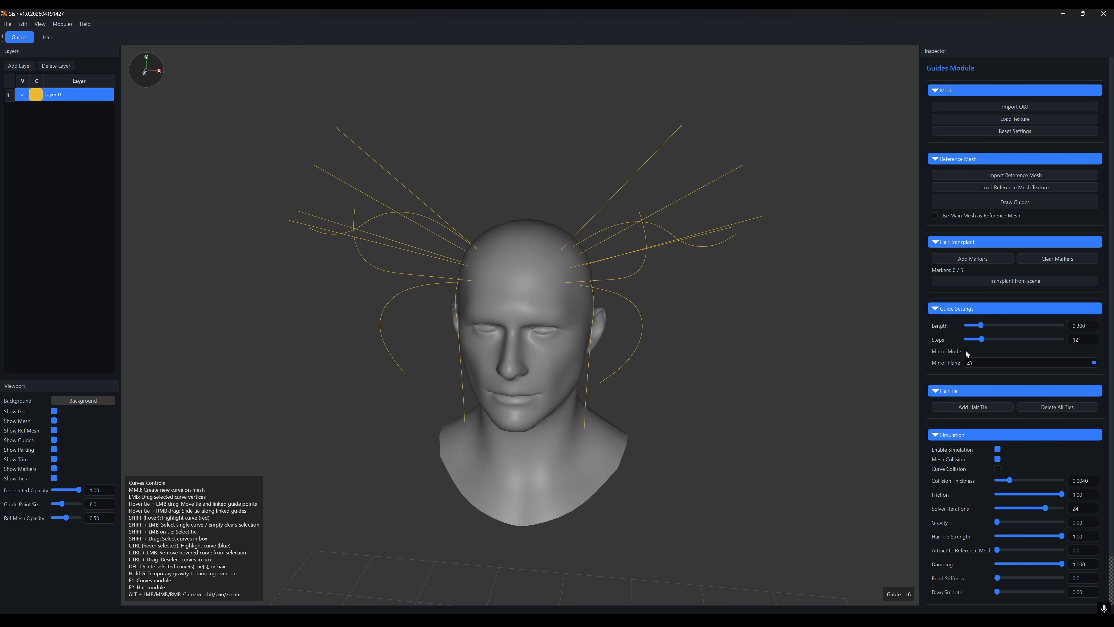
{"action": "left_click", "coordinate": [640, 171], "text": "shift"}
{"action": "left_click_drag", "start_coordinate": [682, 128], "coordinate": [505, 189]}
Re-enable Mirror Mode and reshape the upper and side guide pairs symmetrically into upward and outward curves.
{"action": "left_click", "coordinate": [967, 351]}
{"action": "left_click", "coordinate": [550, 196], "text": "shift"}
{"action": "left_click_drag", "start_coordinate": [504, 190], "coordinate": [566, 133]}
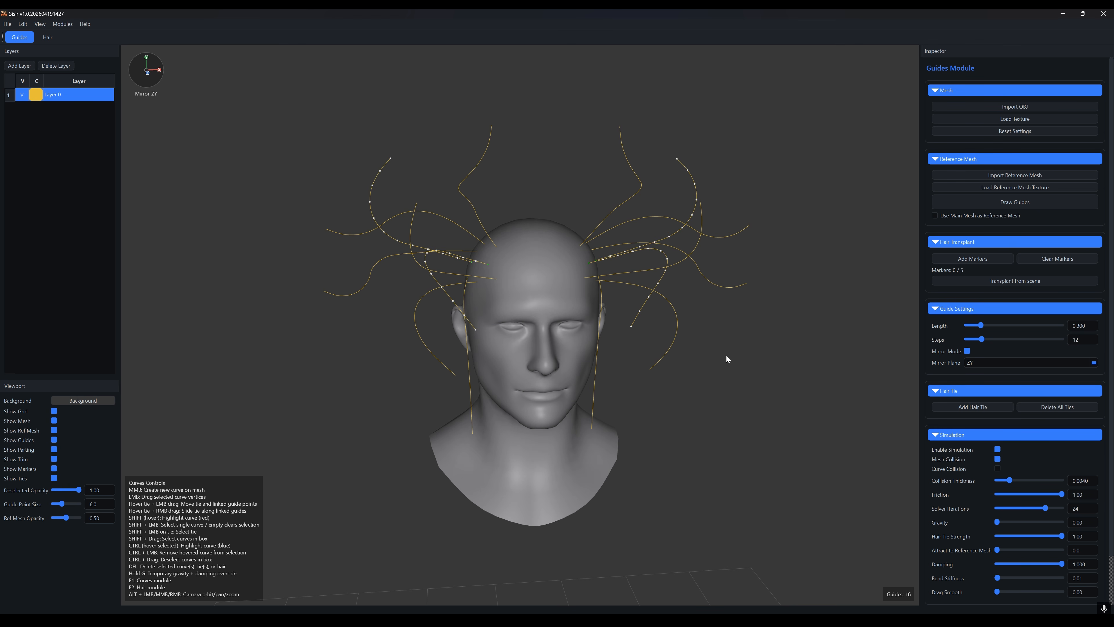
{"action": "left_click", "coordinate": [741, 361], "text": "shift"}
{"action": "left_click_drag", "start_coordinate": [741, 361], "coordinate": [688, 364], "text": "alt"}
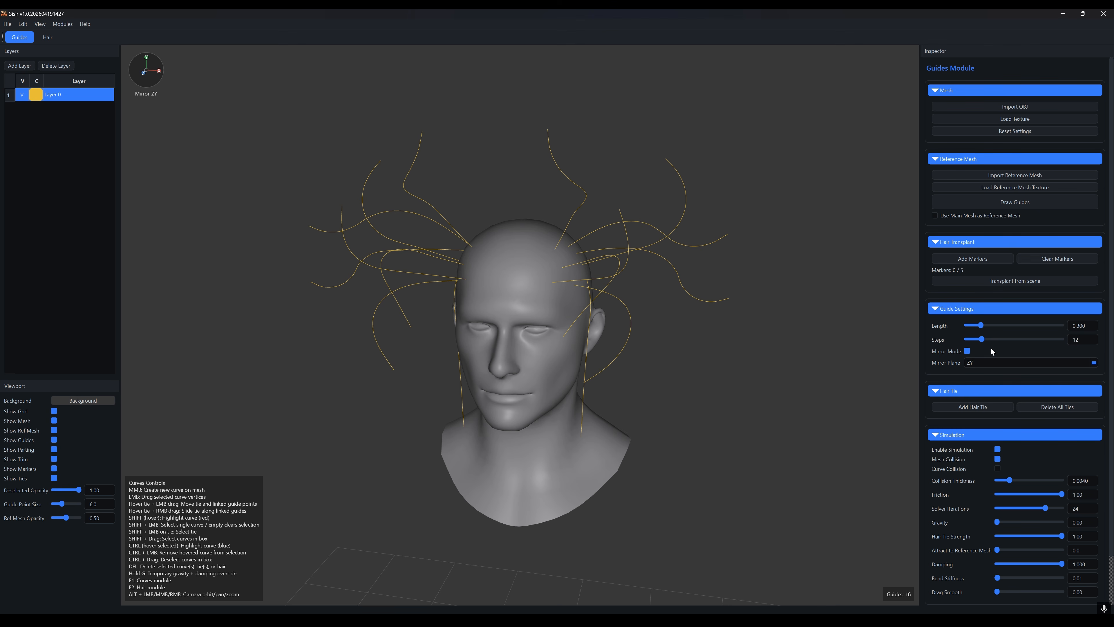
Set the Mirror Plane to XY and create three guide pairs mirrored between the front and back of the head.
{"action": "left_click", "coordinate": [974, 362]}
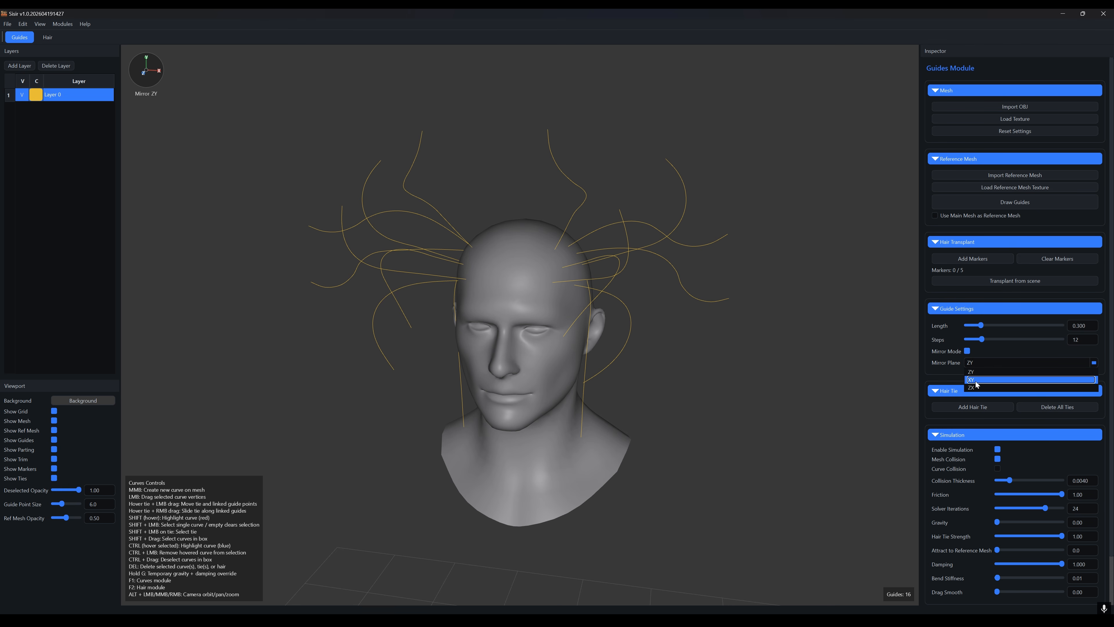
{"action": "left_click", "coordinate": [975, 380]}
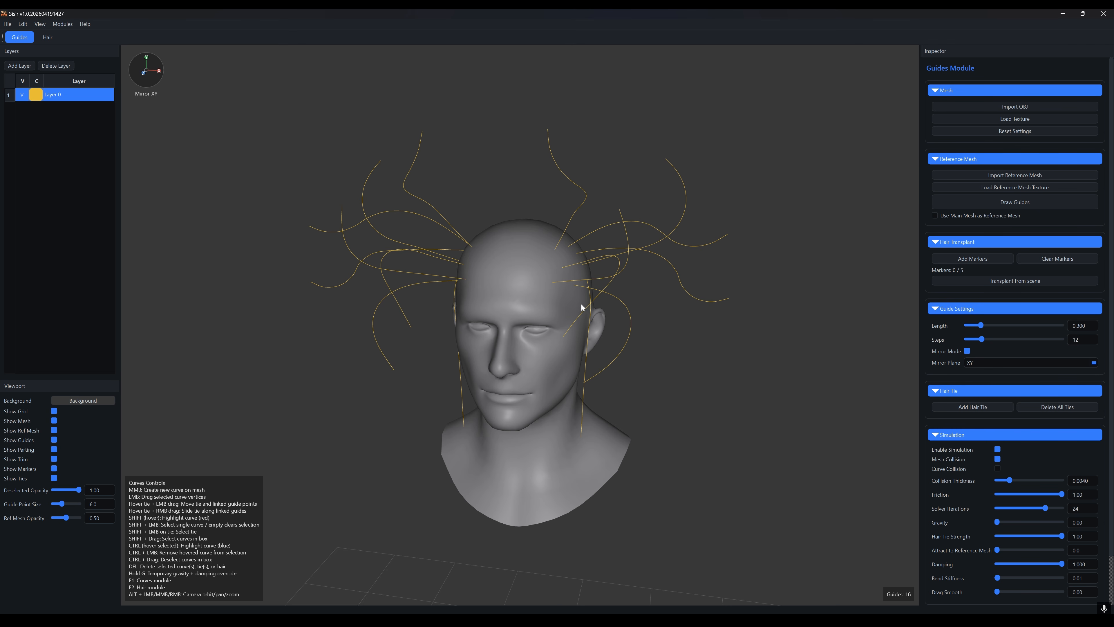
{"action": "left_click_drag", "start_coordinate": [582, 307], "coordinate": [552, 311], "text": "alt"}
{"action": "middle_click", "coordinate": [473, 290]}
{"action": "left_click_drag", "start_coordinate": [473, 290], "coordinate": [495, 299], "text": "alt"}
{"action": "middle_click", "coordinate": [419, 331]}
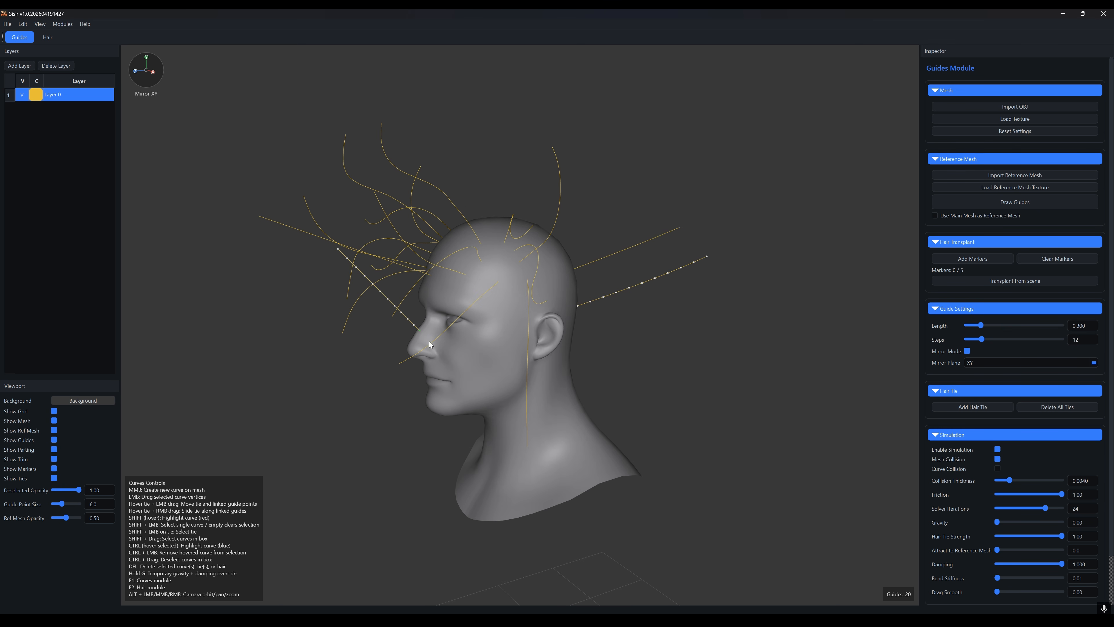
{"action": "left_click_drag", "start_coordinate": [509, 351], "coordinate": [483, 354], "text": "alt"}
{"action": "left_click_drag", "start_coordinate": [534, 225], "coordinate": [577, 370], "text": "alt"}
{"action": "middle_click", "coordinate": [427, 400]}
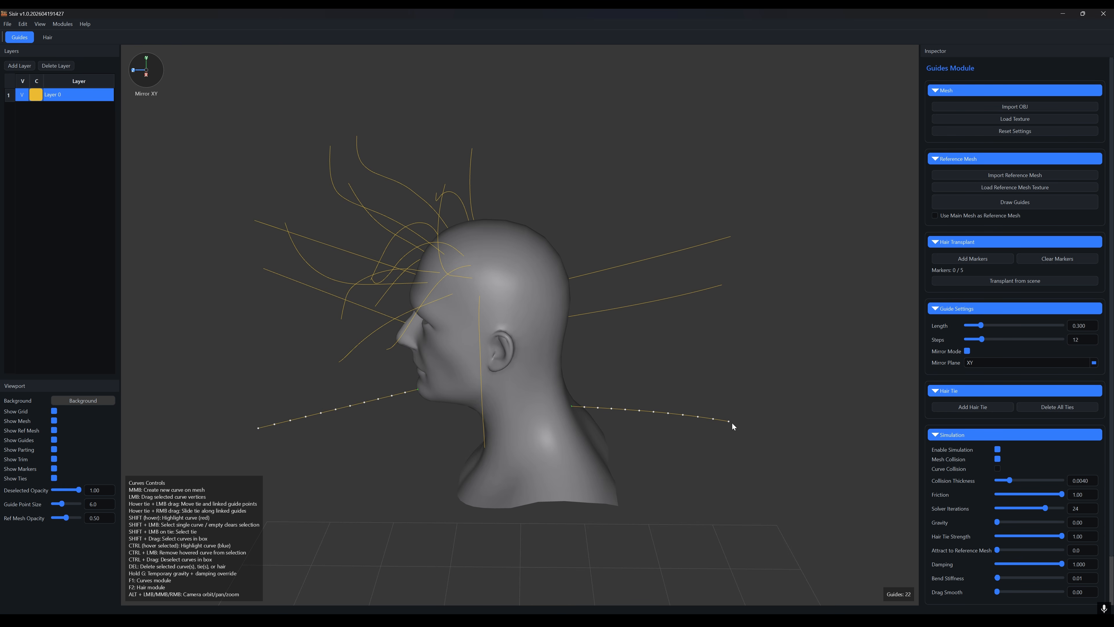
Bend the mirrored guides behind the head and neck into wavy curves.
{"action": "mouse_move", "coordinate": [534, 416]}
{"action": "left_mouse_down", "text": "alt"}
{"action": "mouse_move", "coordinate": [654, 403]}
{"action": "mouse_move", "coordinate": [621, 398]}
{"action": "mouse_move", "coordinate": [652, 378]}
{"action": "mouse_move", "coordinate": [717, 403]}
{"action": "mouse_move", "coordinate": [728, 396]}
{"action": "mouse_move", "coordinate": [694, 365]}
{"action": "mouse_move", "coordinate": [704, 436]}
{"action": "left_mouse_up", "text": "alt"}
{"action": "left_click", "coordinate": [649, 288], "text": "shift"}
{"action": "mouse_move", "coordinate": [692, 300]}
{"action": "left_mouse_down"}
{"action": "mouse_move", "coordinate": [696, 285]}
{"action": "mouse_move", "coordinate": [686, 332]}
{"action": "left_mouse_up"}
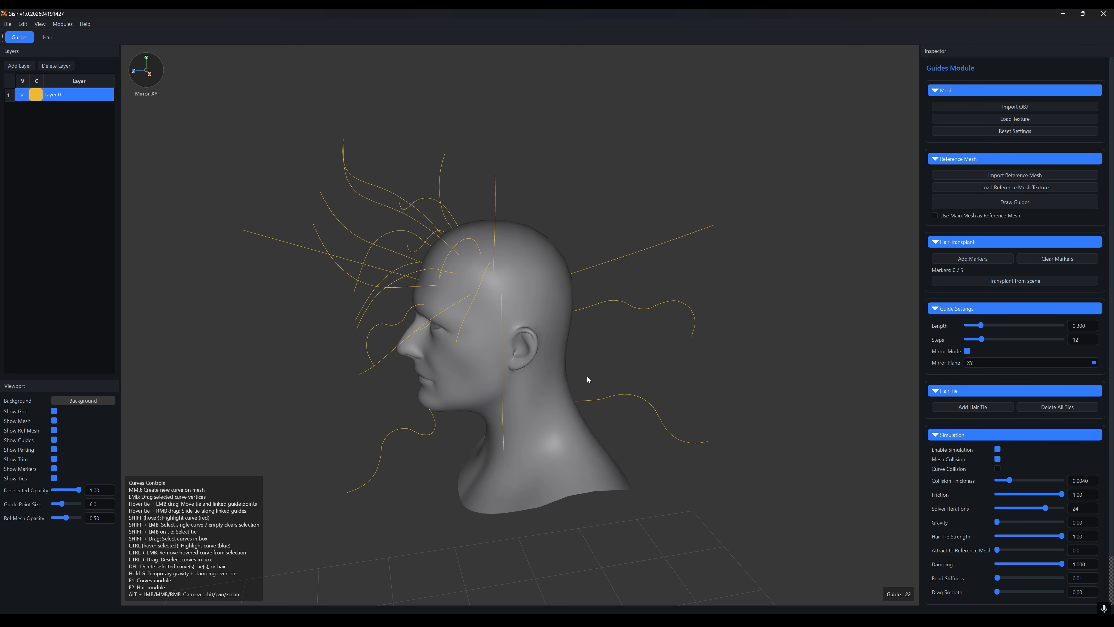
Set the Mirror Plane back to ZY and reshape two of the side guide pairs.
{"action": "left_click_drag", "start_coordinate": [586, 376], "coordinate": [673, 365], "text": "alt"}
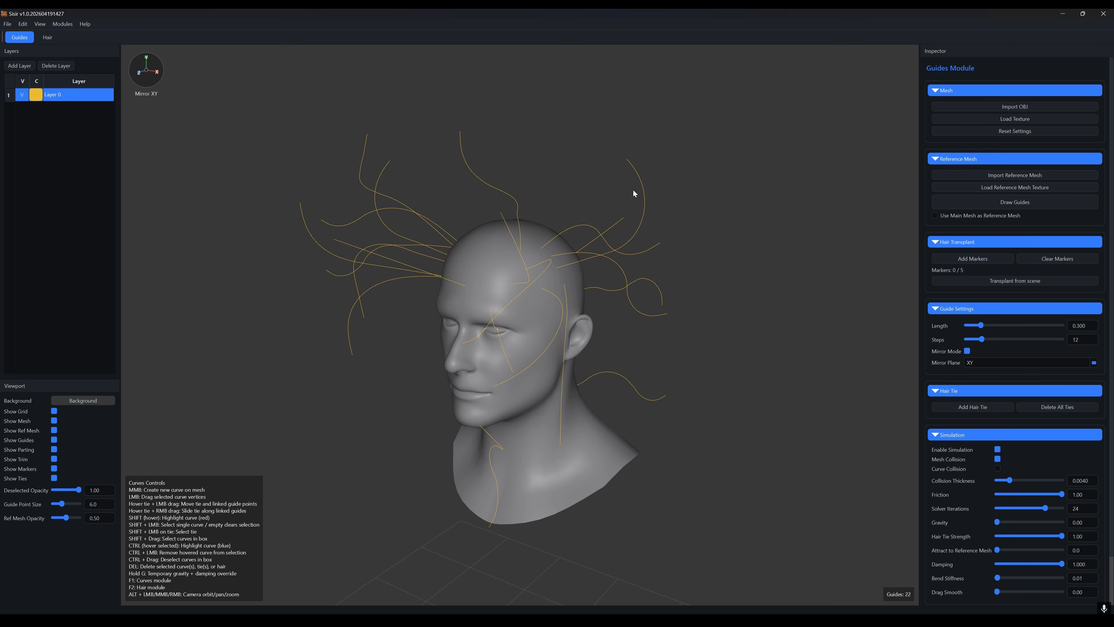
{"action": "left_click", "coordinate": [644, 190], "text": "shift"}
{"action": "left_click_drag", "start_coordinate": [632, 178], "coordinate": [606, 159]}
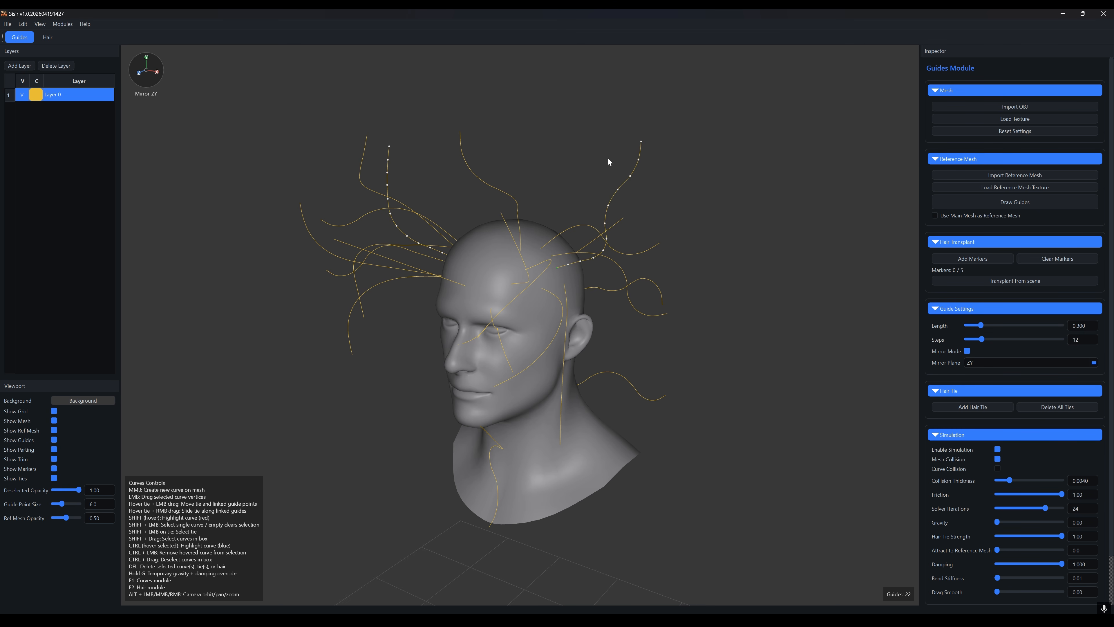
{"action": "left_click", "coordinate": [499, 192], "text": "shift"}
{"action": "left_click_drag", "start_coordinate": [460, 131], "coordinate": [477, 263]}
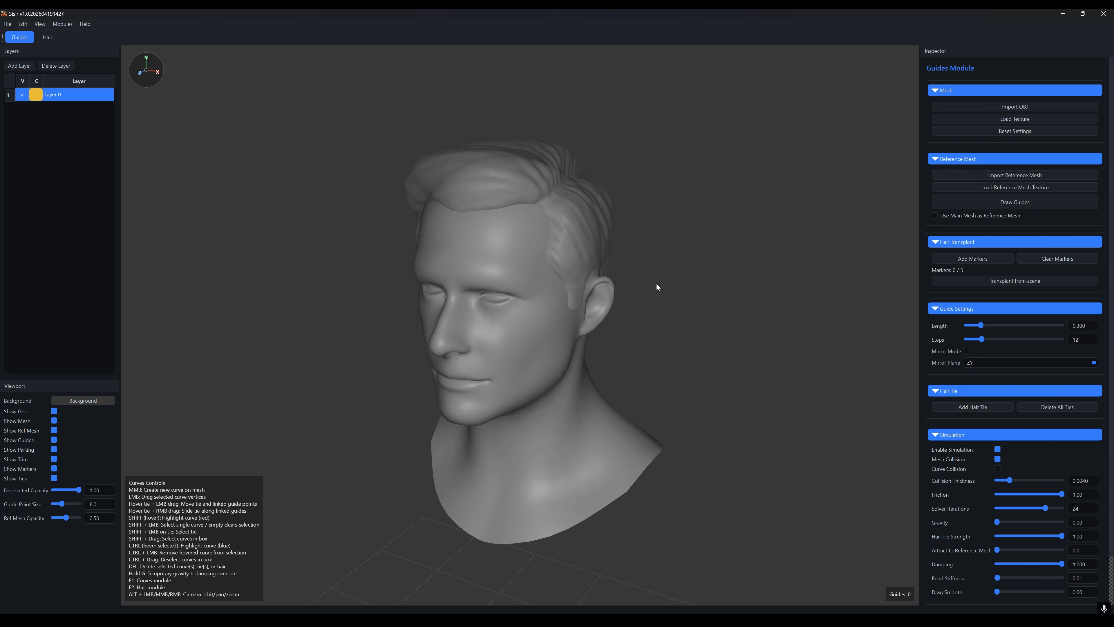
Draw four guides along the sculpted reference hair on top of the head using Draw Guides.
{"action": "left_click_drag", "start_coordinate": [657, 283], "coordinate": [668, 291], "text": "alt"}
{"action": "left_click", "coordinate": [1007, 201]}
{"action": "mouse_move", "coordinate": [891, 223]}
{"action": "left_mouse_down", "text": "alt"}
{"action": "mouse_move", "coordinate": [557, 283]}
{"action": "mouse_move", "coordinate": [469, 249]}
{"action": "left_mouse_up", "text": "alt"}
{"action": "left_click_drag", "start_coordinate": [553, 253], "coordinate": [479, 231]}
{"action": "mouse_move", "coordinate": [690, 334]}
{"action": "left_mouse_down", "text": "alt"}
{"action": "mouse_move", "coordinate": [706, 285]}
{"action": "mouse_move", "coordinate": [684, 265]}
{"action": "mouse_move", "coordinate": [692, 239]}
{"action": "mouse_move", "coordinate": [694, 280]}
{"action": "left_mouse_up", "text": "alt"}
{"action": "left_click", "coordinate": [1001, 202]}
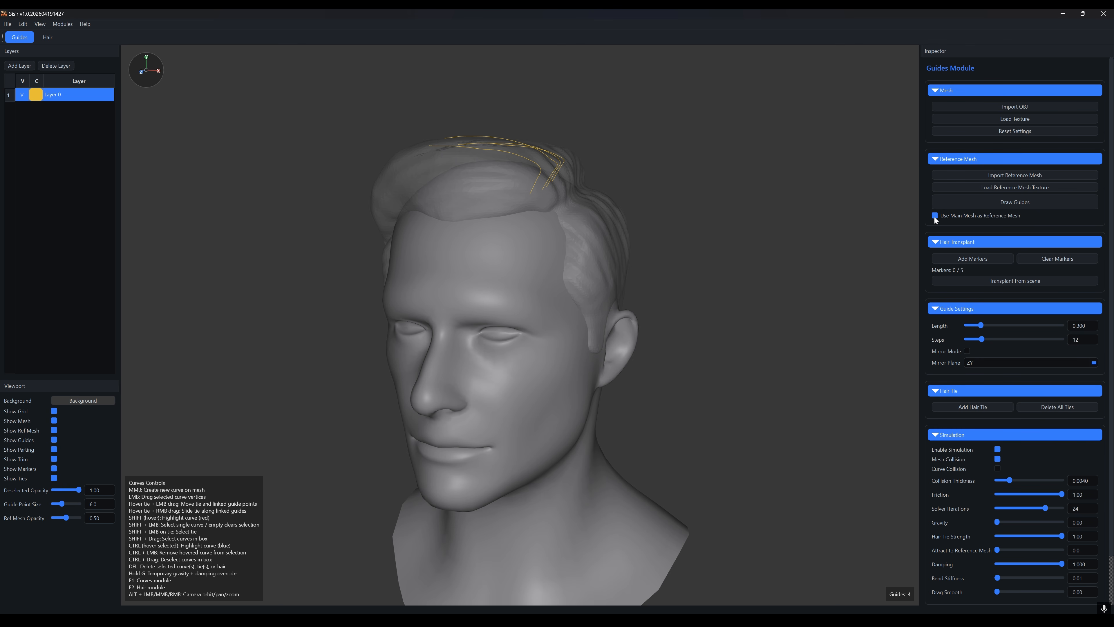
Enable Use Main Mesh as Reference Mesh and draw short crossing eyebrow guides above the eye.
{"action": "scroll", "coordinate": [688, 332], "scroll_direction": "up", "scroll_amount": 4}
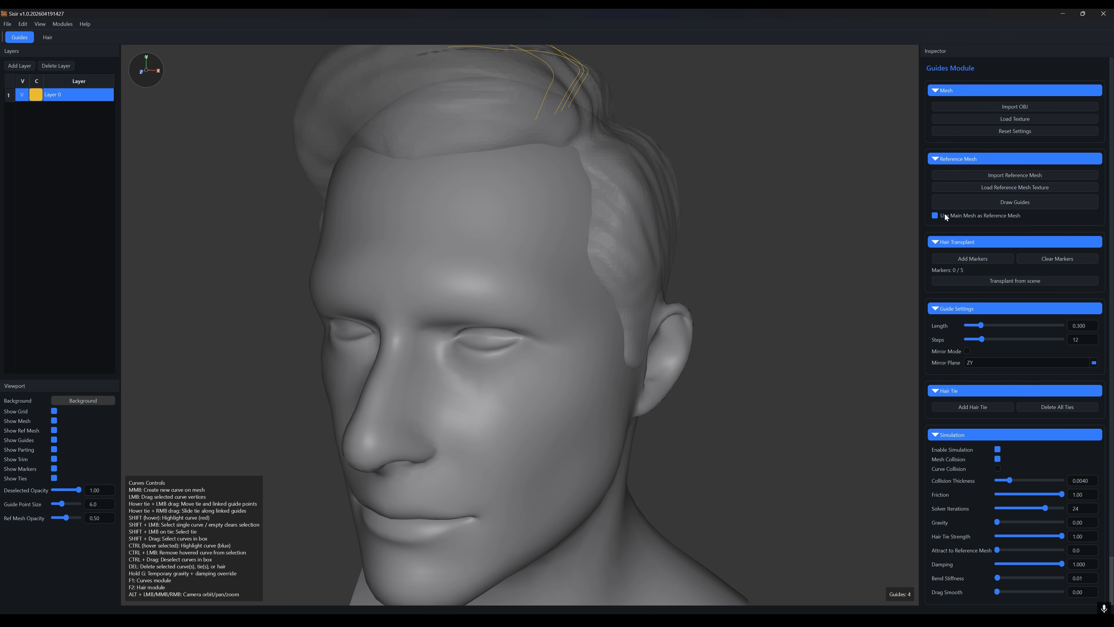
{"action": "left_click", "coordinate": [958, 203]}
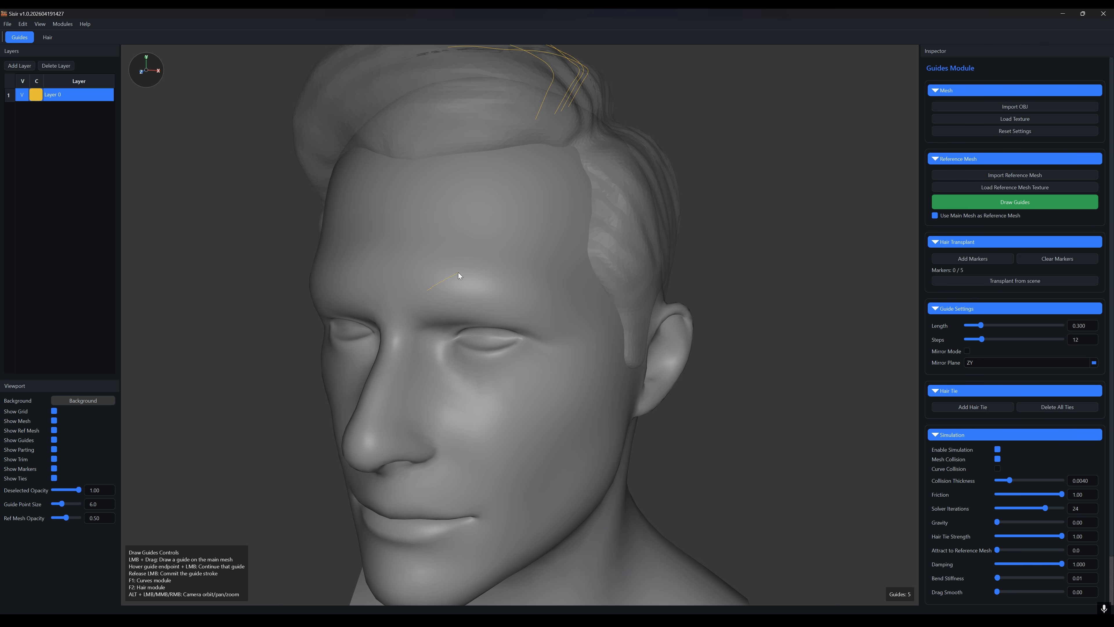
{"action": "left_click_drag", "start_coordinate": [502, 288], "coordinate": [523, 270]}
{"action": "left_click_drag", "start_coordinate": [515, 288], "coordinate": [545, 274]}
{"action": "scroll", "coordinate": [551, 334], "scroll_direction": "up", "scroll_amount": 5}
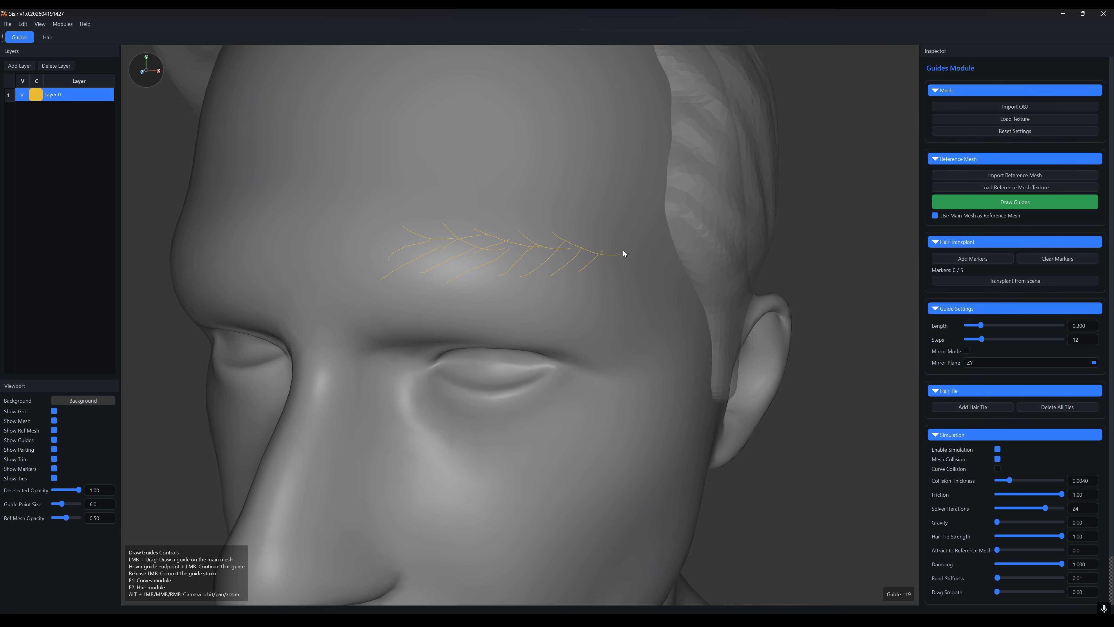
Draw short sideburn guides in front of the ear and exit Draw Guides mode.
{"action": "scroll", "coordinate": [623, 250], "scroll_direction": "down", "scroll_amount": 5}
{"action": "mouse_move", "coordinate": [537, 302]}
{"action": "left_mouse_down", "text": "alt"}
{"action": "mouse_move", "coordinate": [579, 306]}
{"action": "mouse_move", "coordinate": [462, 306]}
{"action": "mouse_move", "coordinate": [479, 366]}
{"action": "mouse_move", "coordinate": [473, 386]}
{"action": "mouse_move", "coordinate": [529, 402]}
{"action": "left_mouse_up", "text": "alt"}
{"action": "scroll", "coordinate": [479, 366], "scroll_direction": "up", "scroll_amount": 5}
{"action": "scroll", "coordinate": [529, 454], "scroll_direction": "down", "scroll_amount": 2}
{"action": "left_click_drag", "start_coordinate": [528, 454], "coordinate": [570, 452], "text": "alt"}
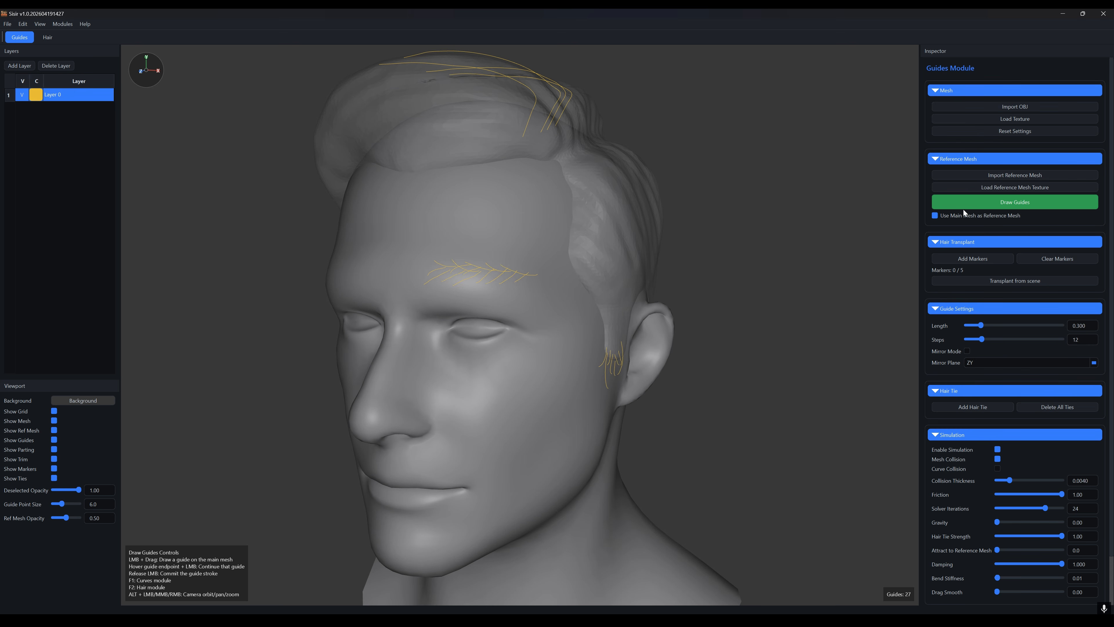
{"action": "left_click", "coordinate": [986, 203]}
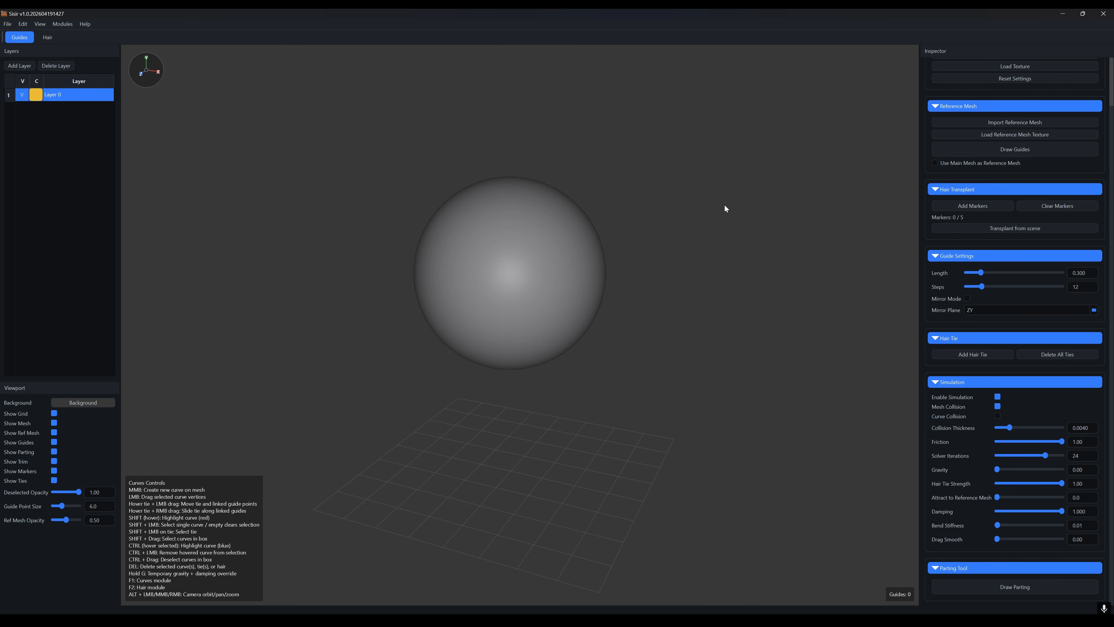
Draw two curved vertical parting strokes on the sphere with Draw Parting, and exit the tool.
{"action": "left_click_drag", "start_coordinate": [632, 336], "coordinate": [724, 350], "text": "alt"}
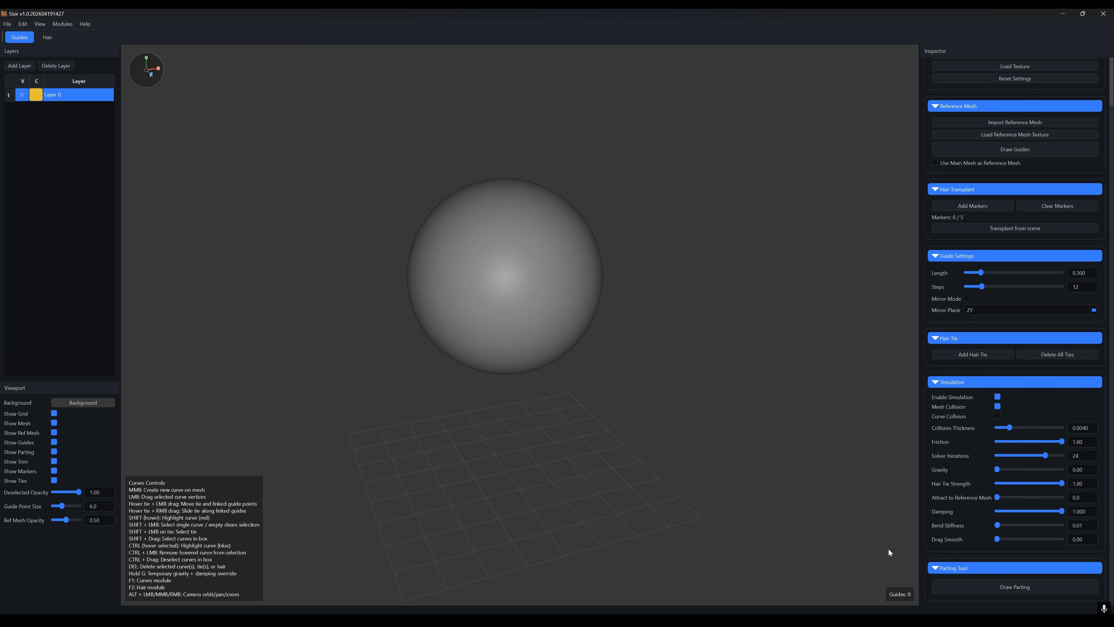
{"action": "left_click", "coordinate": [1001, 588]}
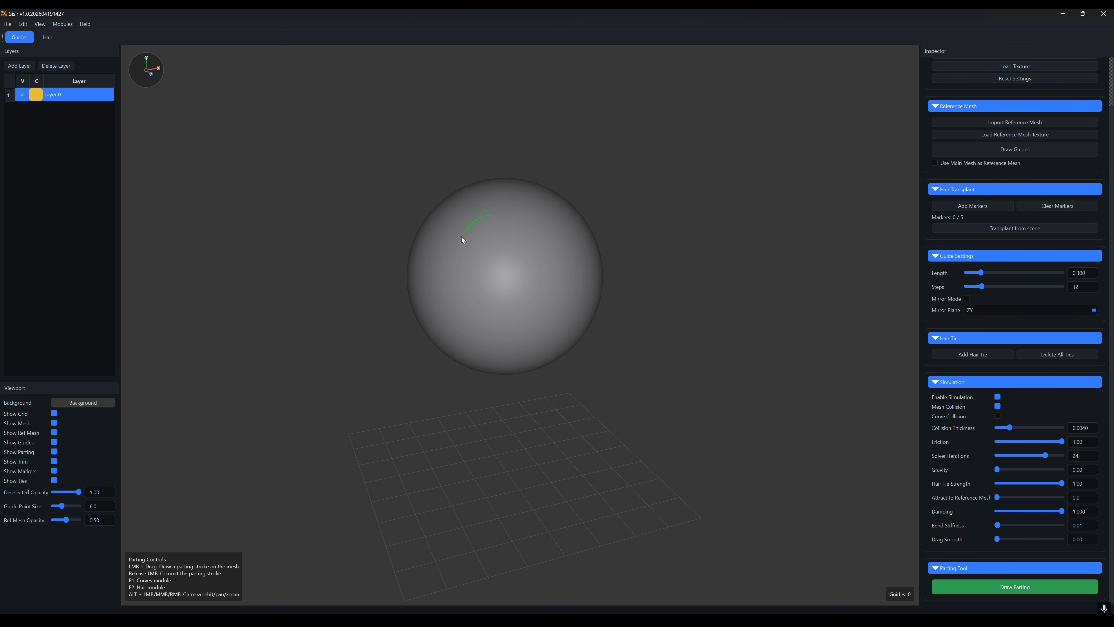
{"action": "left_click_drag", "start_coordinate": [616, 353], "coordinate": [535, 270], "text": "alt"}
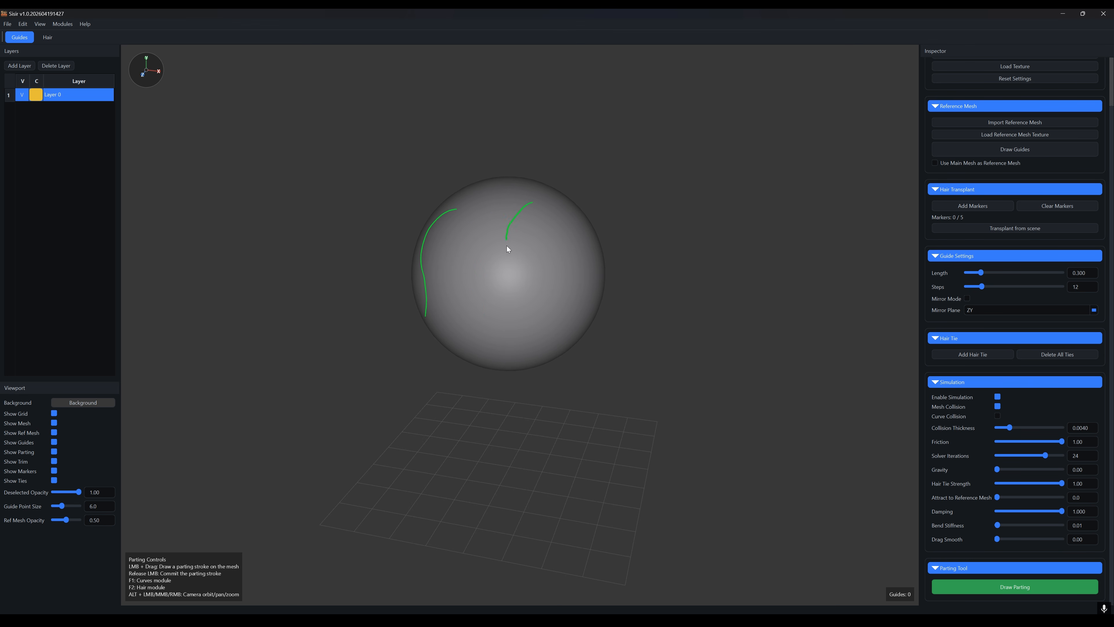
{"action": "mouse_move", "coordinate": [547, 356]}
{"action": "left_mouse_down", "text": "alt"}
{"action": "mouse_move", "coordinate": [574, 405]}
{"action": "mouse_move", "coordinate": [687, 403]}
{"action": "left_mouse_up", "text": "alt"}
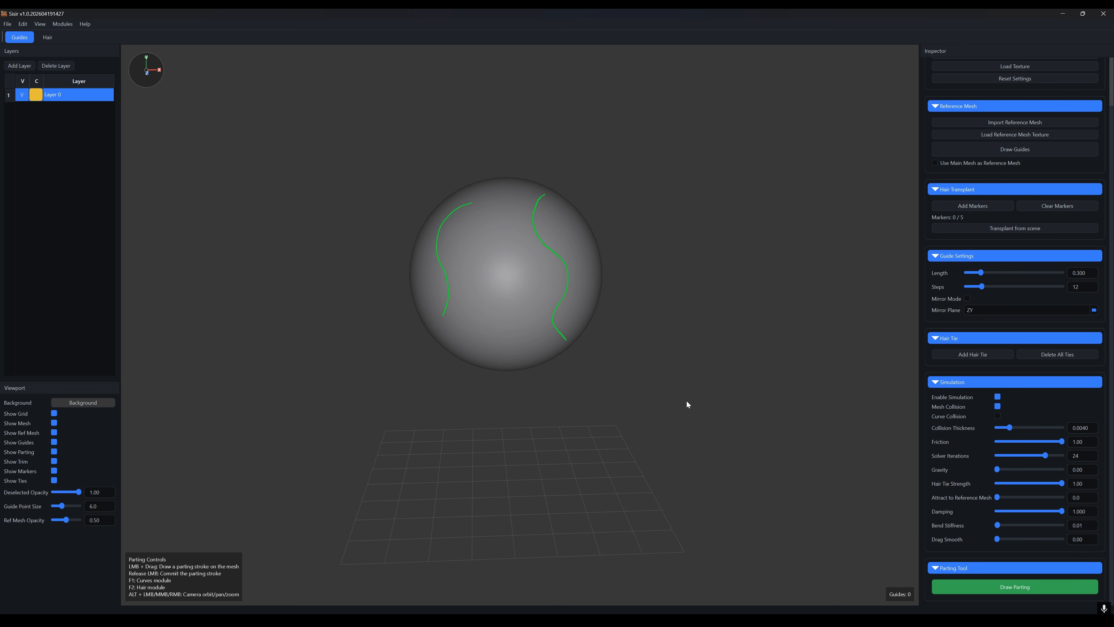
{"action": "left_click", "coordinate": [996, 588]}
{"action": "left_click_drag", "start_coordinate": [715, 369], "coordinate": [706, 346], "text": "alt"}
Switch to the Hair module and set the Hair Density to 0.5 strands/cm².
{"action": "key", "text": "F2"}
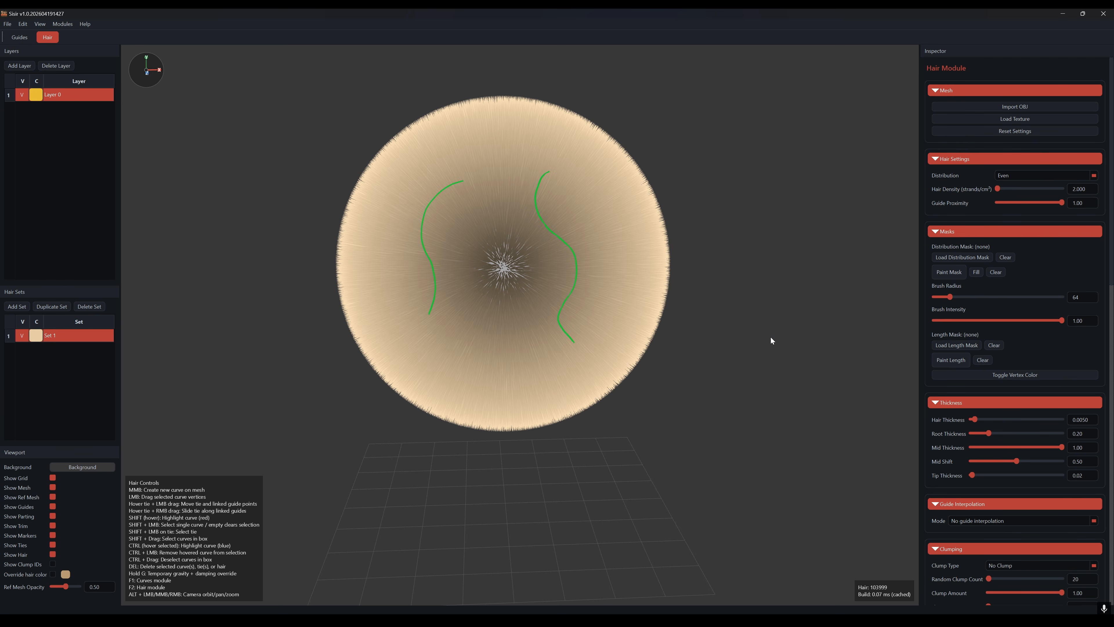
{"action": "type", "text": "0.5"}
{"action": "key", "text": "Return"}
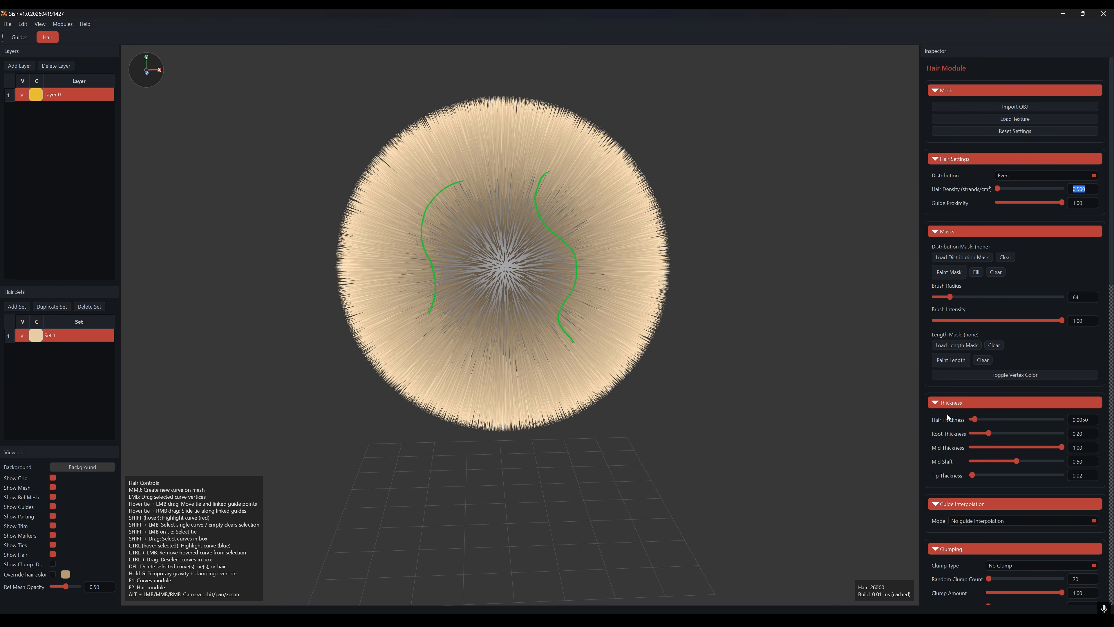
Raise the Parting Amount and adjust the Parting Angle, inspecting how the hair splits along the drawn strokes.
{"action": "scroll", "coordinate": [948, 417], "scroll_direction": "down", "scroll_amount": 20}
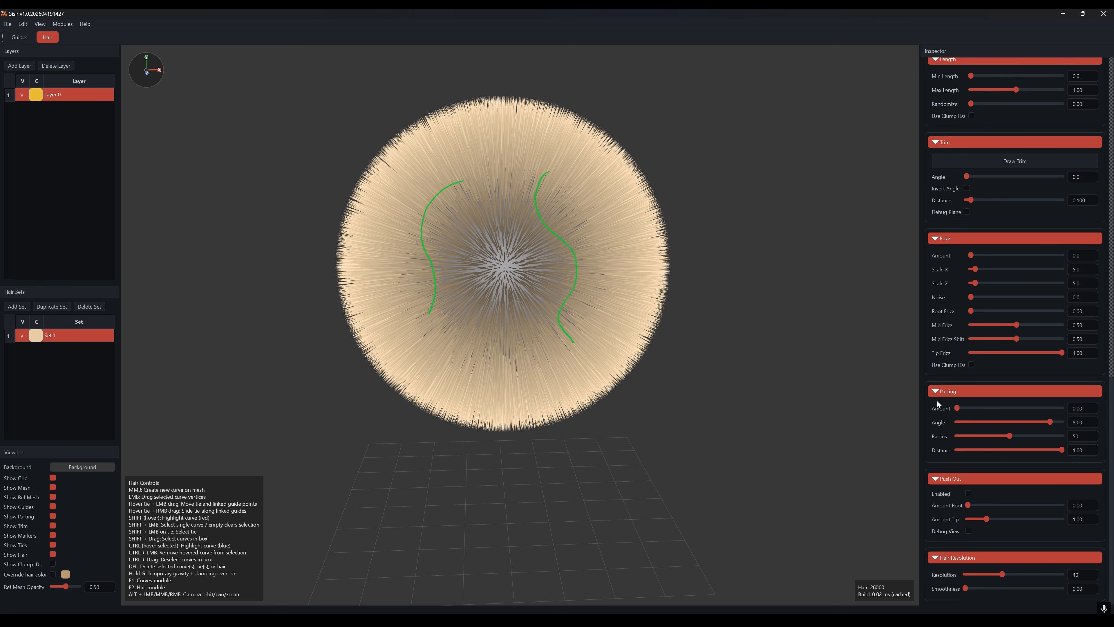
{"action": "left_click_drag", "start_coordinate": [959, 409], "coordinate": [986, 409]}
{"action": "mouse_move", "coordinate": [1050, 422]}
{"action": "left_mouse_down"}
{"action": "mouse_move", "coordinate": [966, 421]}
{"action": "mouse_move", "coordinate": [1063, 408]}
{"action": "left_mouse_up"}
{"action": "left_click_drag", "start_coordinate": [965, 422], "coordinate": [971, 425]}
{"action": "left_click_drag", "start_coordinate": [603, 376], "coordinate": [632, 336], "text": "alt"}
{"action": "right_click_drag", "start_coordinate": [539, 297], "coordinate": [550, 278], "text": "alt"}
{"action": "middle_click_drag", "start_coordinate": [550, 278], "coordinate": [543, 332], "text": "alt"}
{"action": "left_click_drag", "start_coordinate": [483, 293], "coordinate": [466, 372], "text": "alt"}
Set the Clump Type to Random with a Random Clump Count of 300.
{"action": "scroll", "coordinate": [939, 347], "scroll_direction": "up", "scroll_amount": 10}
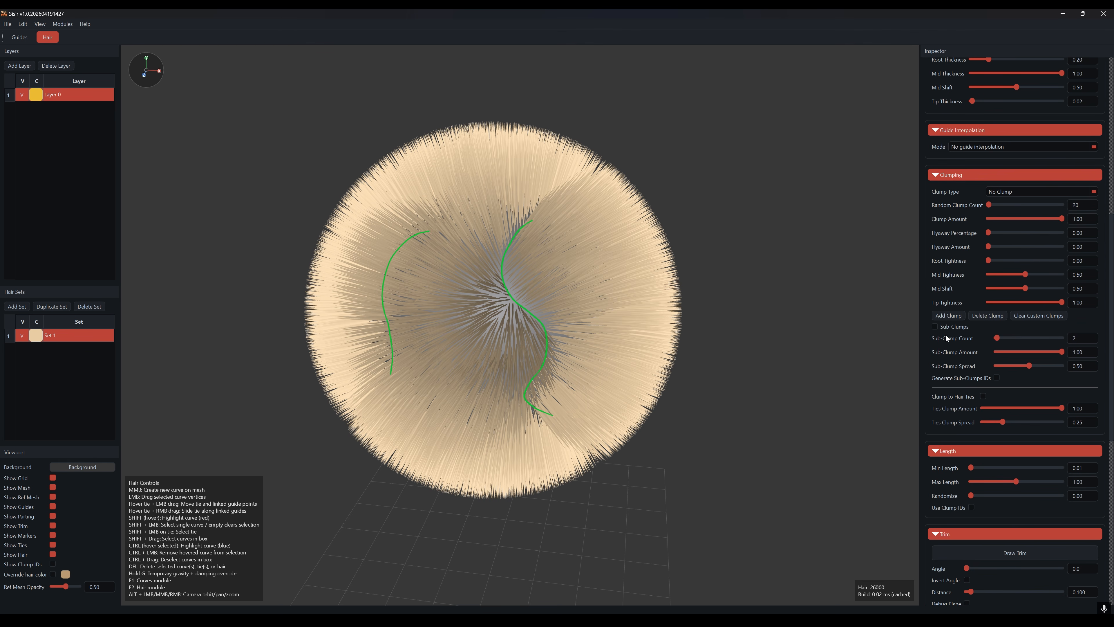
{"action": "left_click", "coordinate": [1008, 191]}
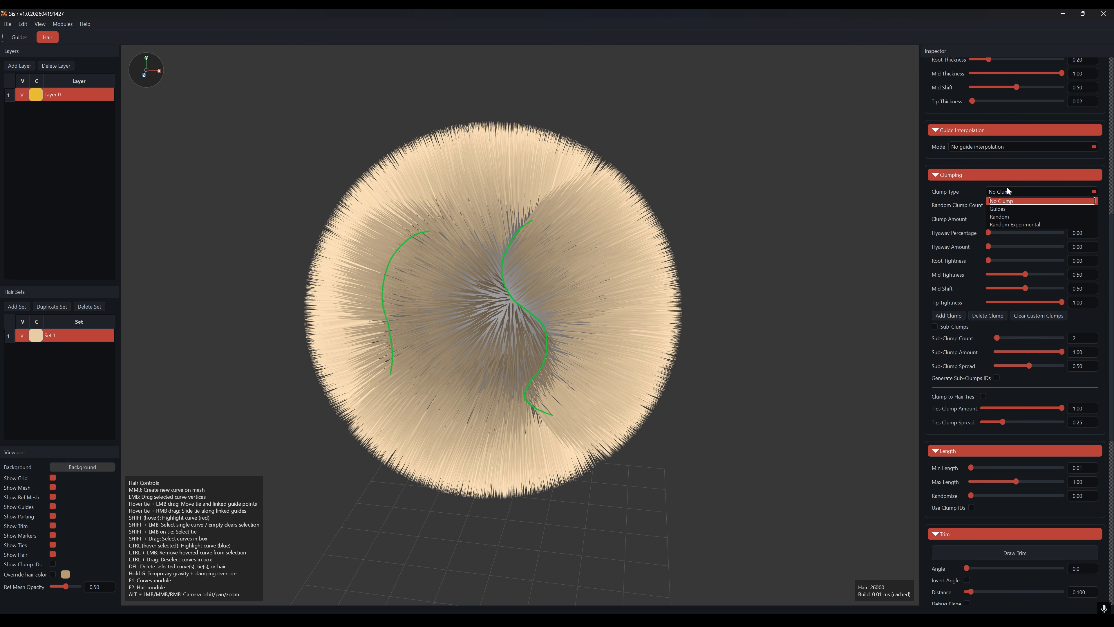
{"action": "left_click", "coordinate": [1005, 216]}
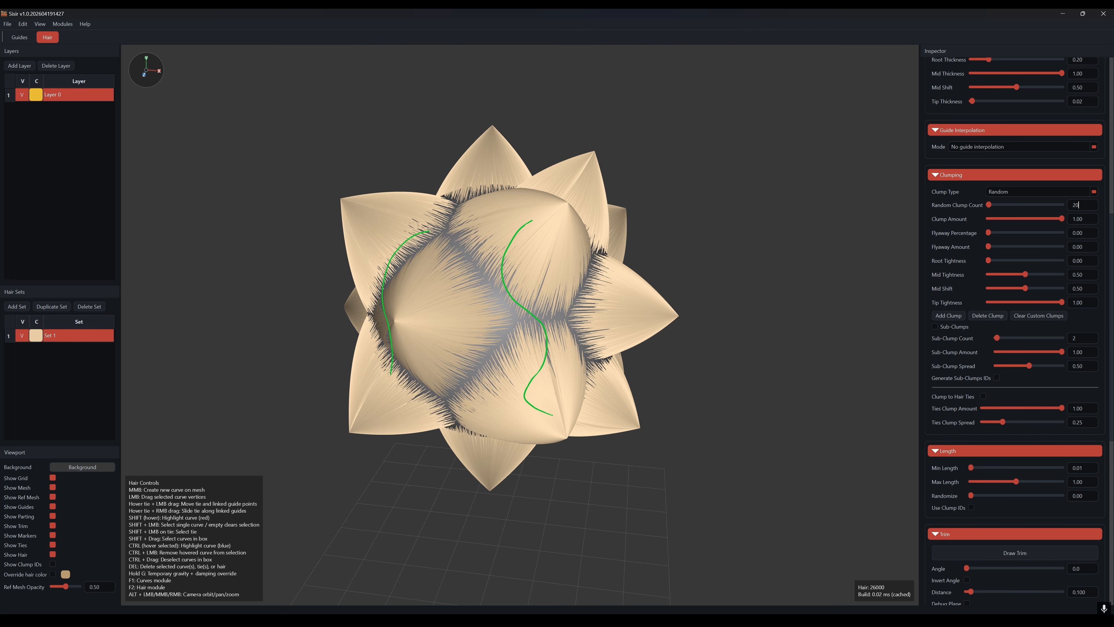
{"action": "double_click", "coordinate": [1076, 205]}
{"action": "type", "text": "300"}
{"action": "key", "text": "Return"}
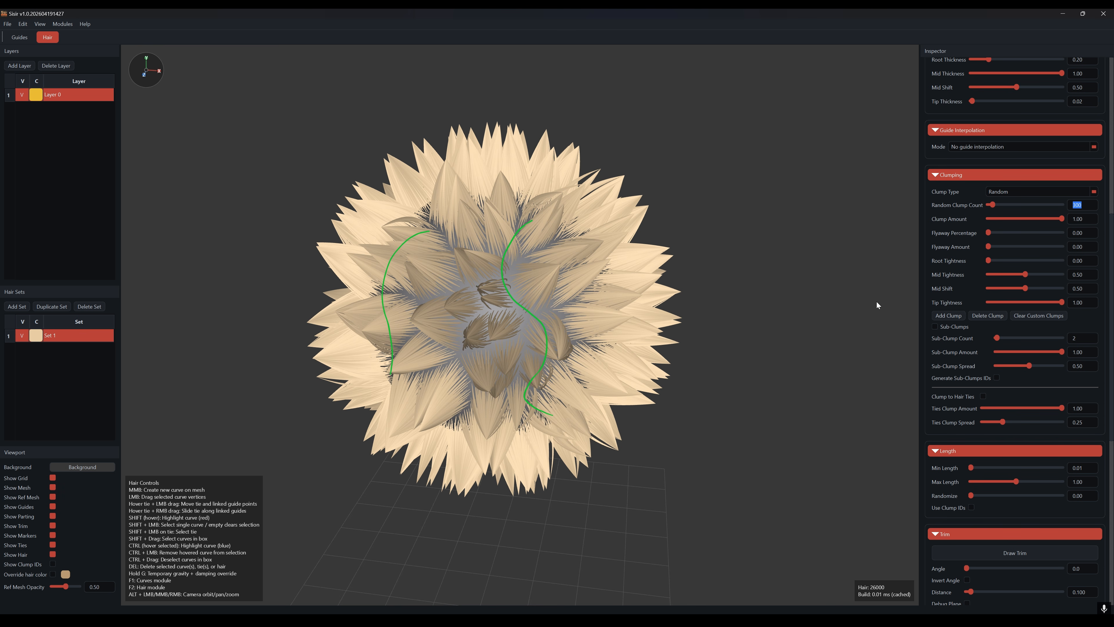
Set the Clump Type to Random Experimental and inspect the clumps around the parting strokes from several angles.
{"action": "left_click_drag", "start_coordinate": [494, 365], "coordinate": [604, 344], "text": "alt"}
{"action": "right_click_drag", "start_coordinate": [604, 344], "coordinate": [532, 378], "text": "alt"}
{"action": "left_click_drag", "start_coordinate": [532, 379], "coordinate": [512, 188], "text": "alt"}
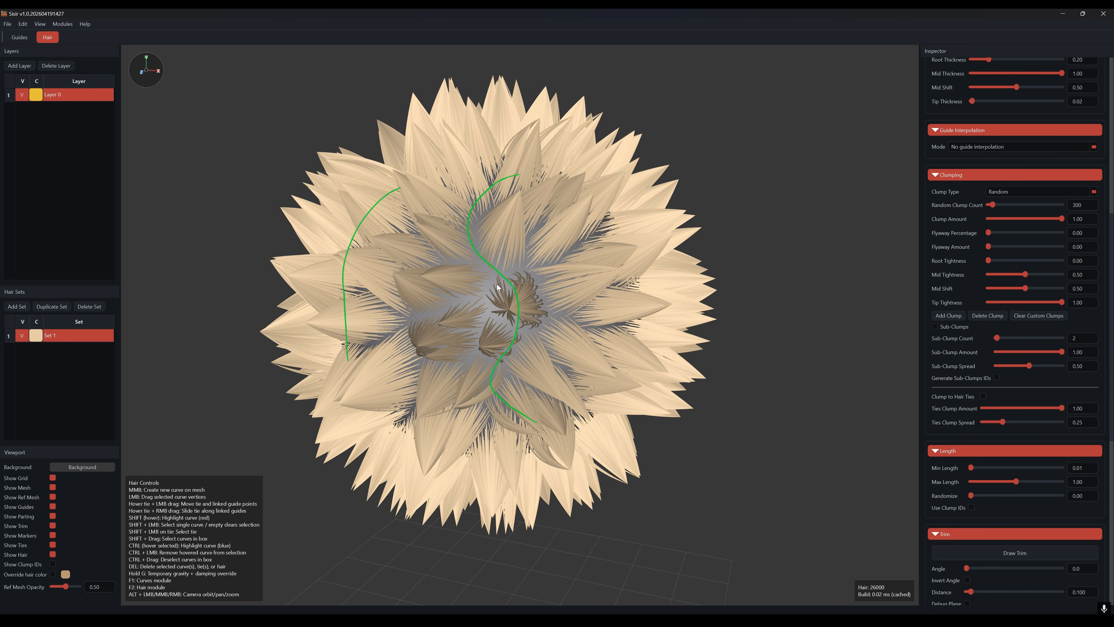
{"action": "left_click_drag", "start_coordinate": [523, 419], "coordinate": [610, 425], "text": "alt"}
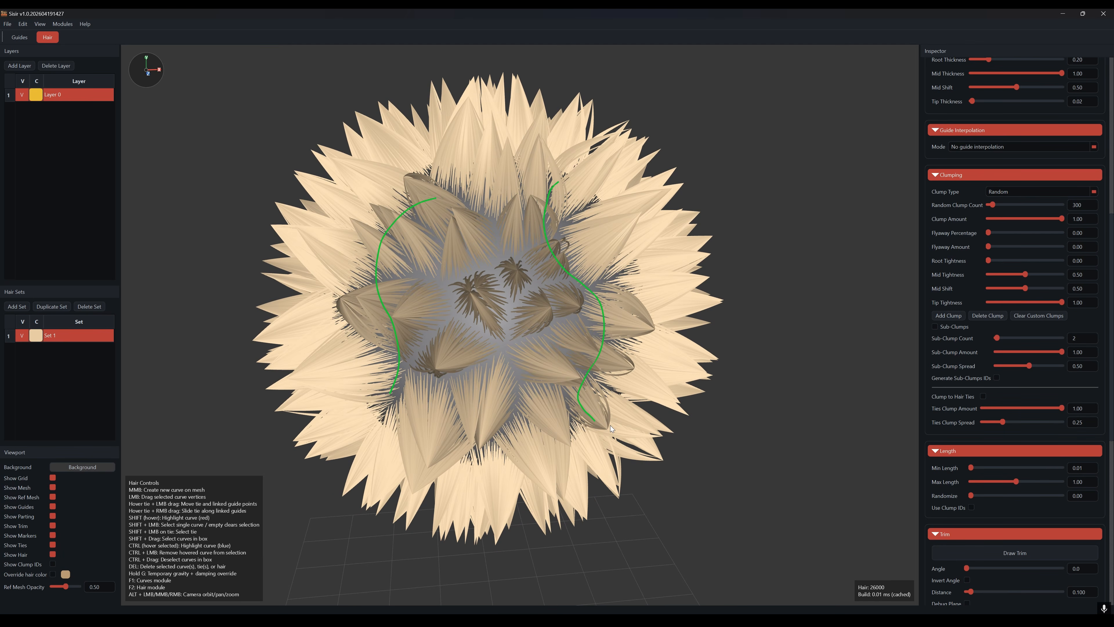
{"action": "left_click", "coordinate": [1009, 192]}
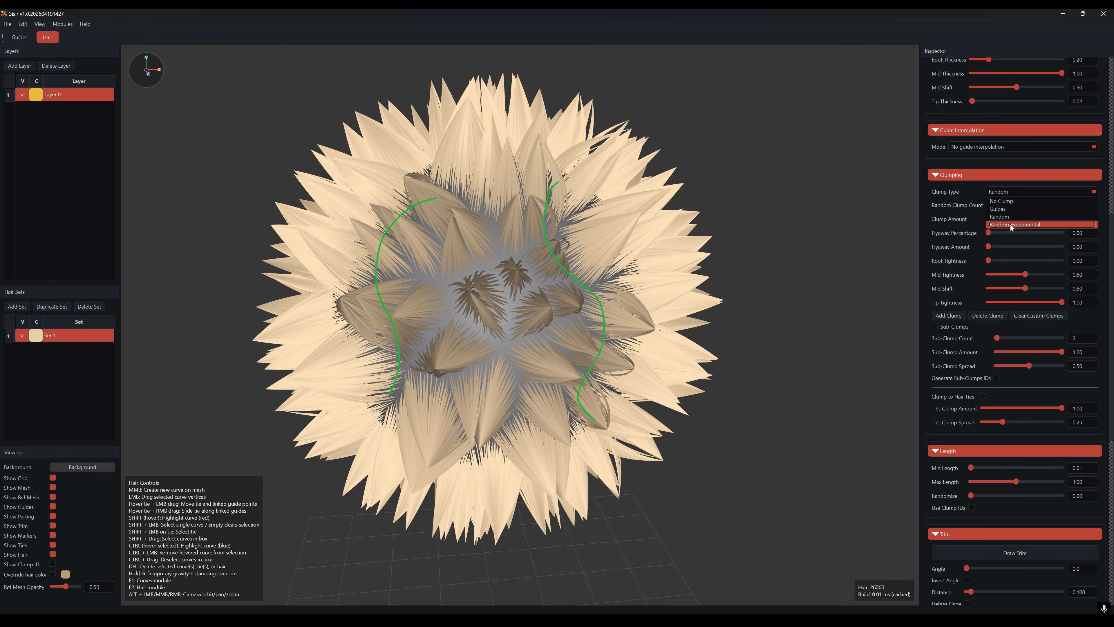
{"action": "left_click", "coordinate": [1011, 224]}
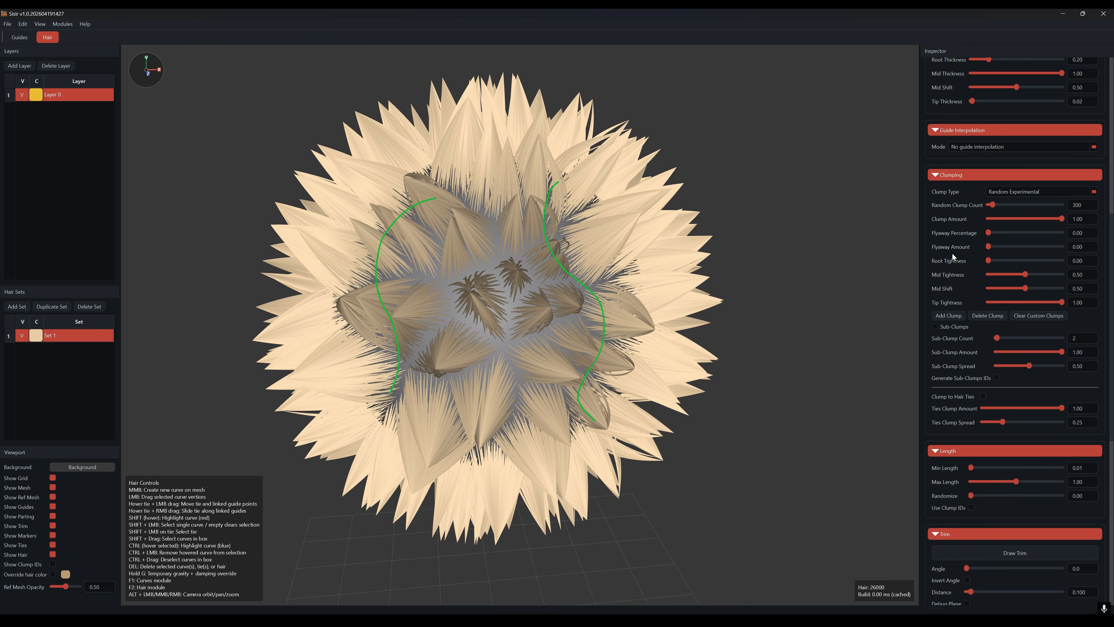
{"action": "left_click_drag", "start_coordinate": [827, 298], "coordinate": [776, 345], "text": "alt"}
{"action": "left_click_drag", "start_coordinate": [505, 308], "coordinate": [504, 350], "text": "alt"}
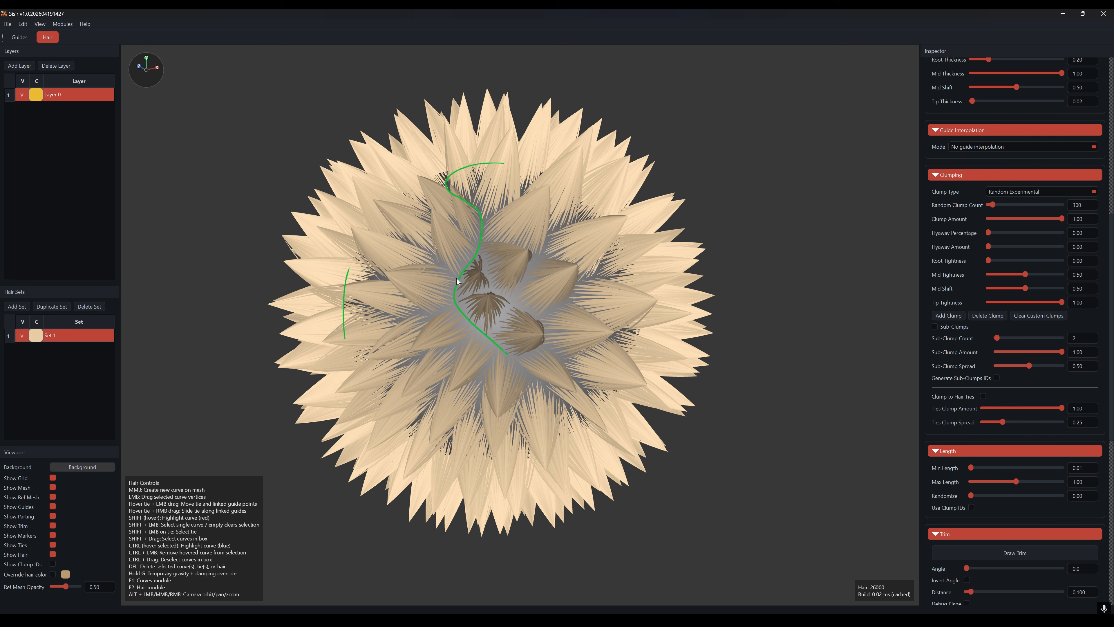
{"action": "left_click_drag", "start_coordinate": [457, 280], "coordinate": [540, 255], "text": "alt"}
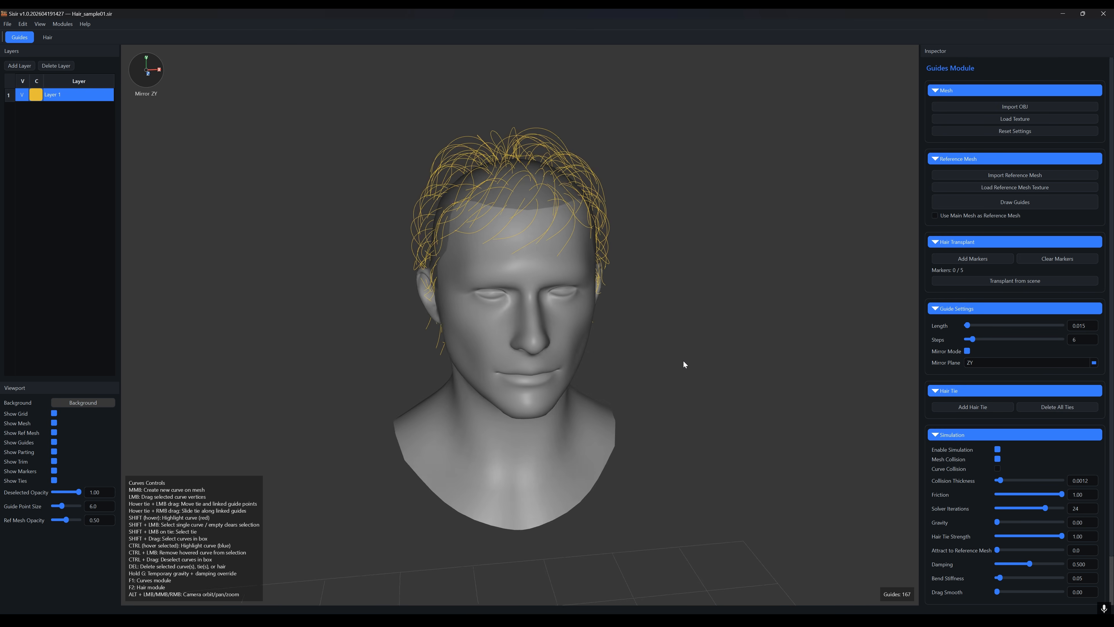
Switch to File Explorer to examine the scene file formats in the Sample folder, and return to the Hair_sample01.sir head scene in Sisir.
{"action": "left_click_drag", "start_coordinate": [683, 361], "coordinate": [611, 363], "text": "alt"}
{"action": "key", "text": "alt+Tab"}
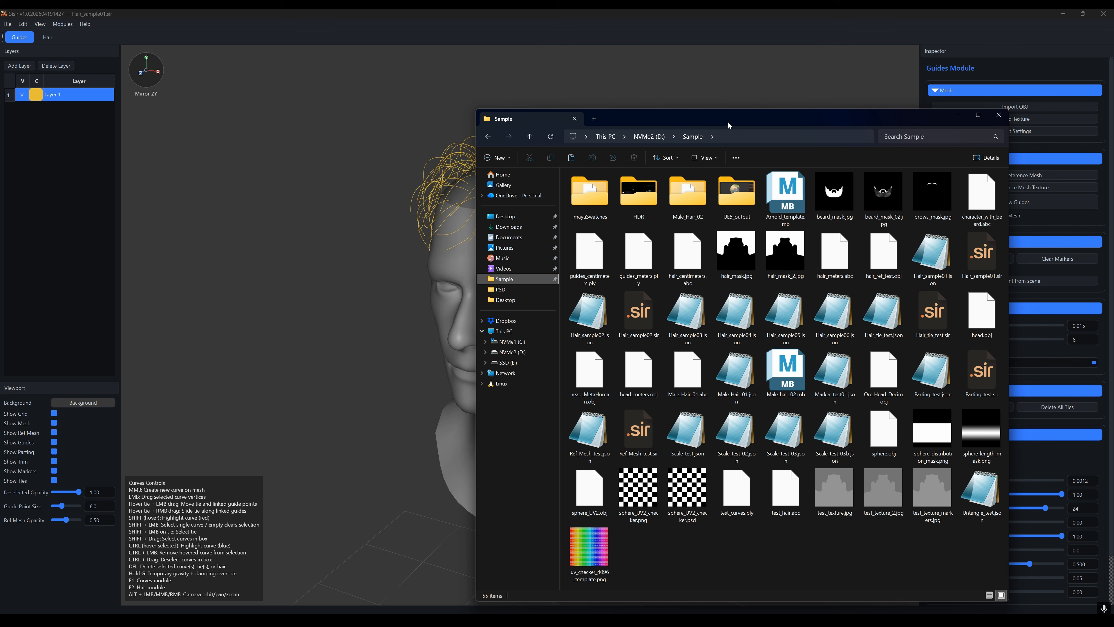
{"action": "left_click_drag", "start_coordinate": [728, 121], "coordinate": [514, 85]}
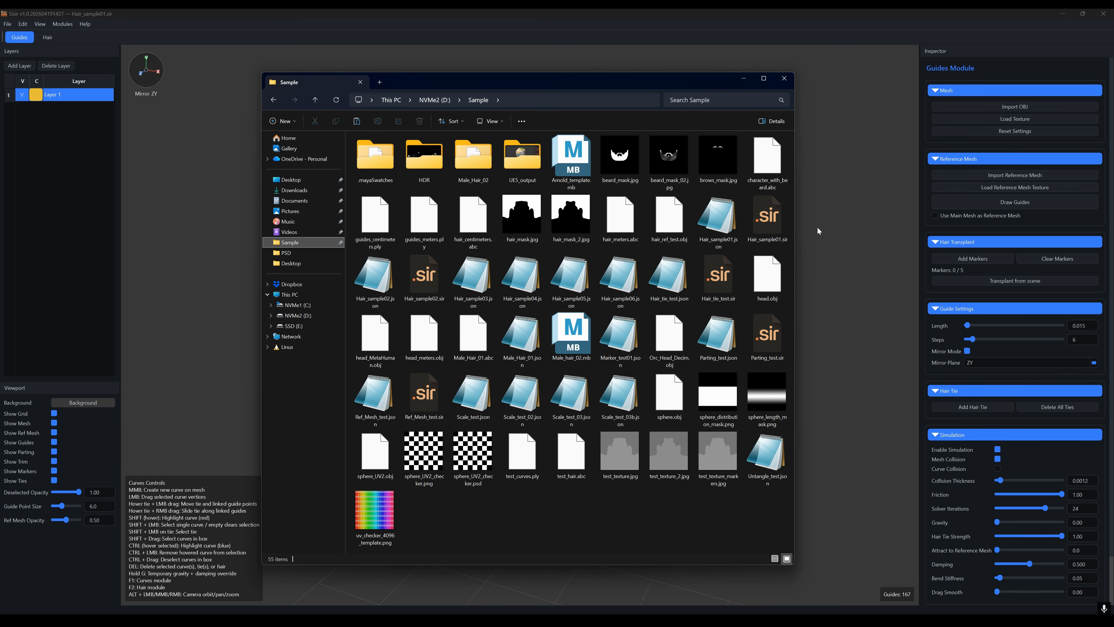
{"action": "left_click", "coordinate": [825, 227]}
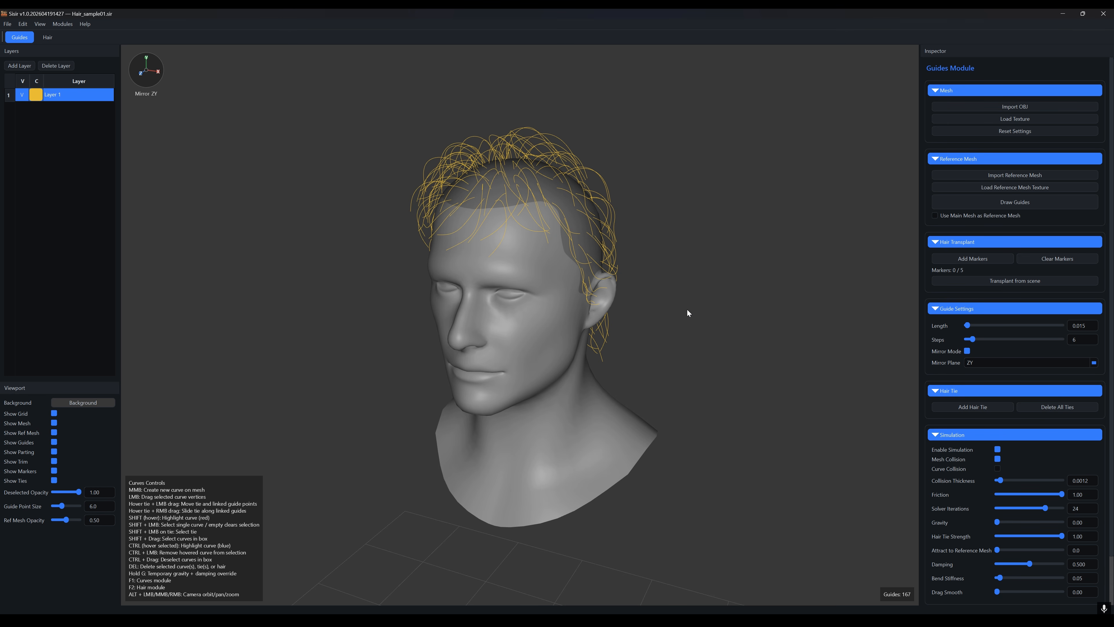
{"action": "left_click_drag", "start_coordinate": [625, 265], "coordinate": [600, 243], "text": "alt"}
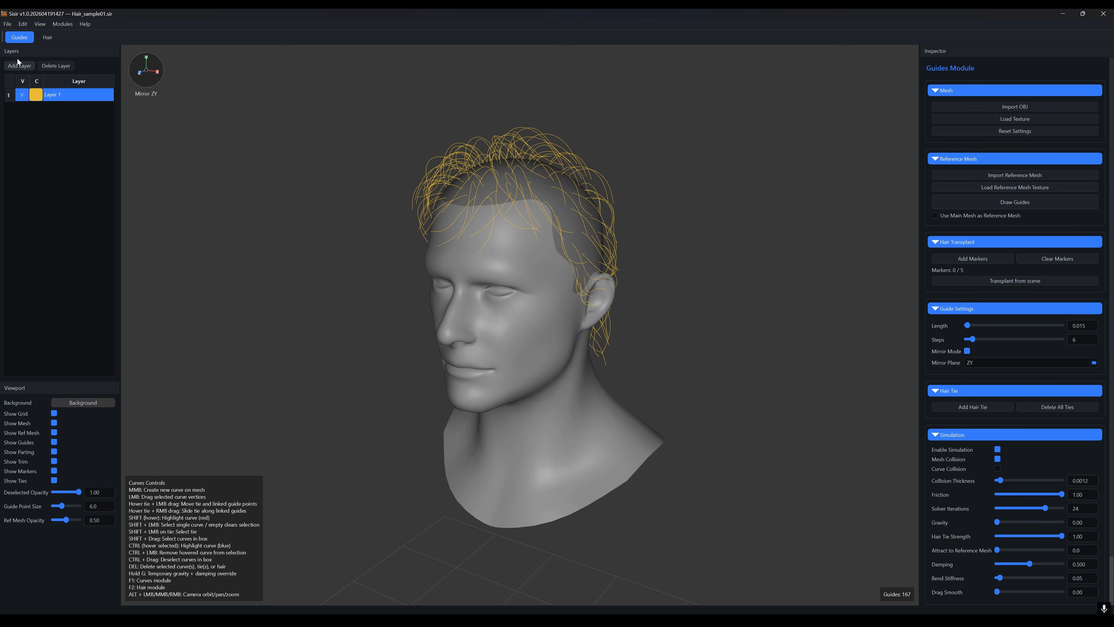
Open the Save Scene as dialog and examine the available file types, keeping Sisir Files (*.sir).
{"action": "left_click", "coordinate": [7, 24]}
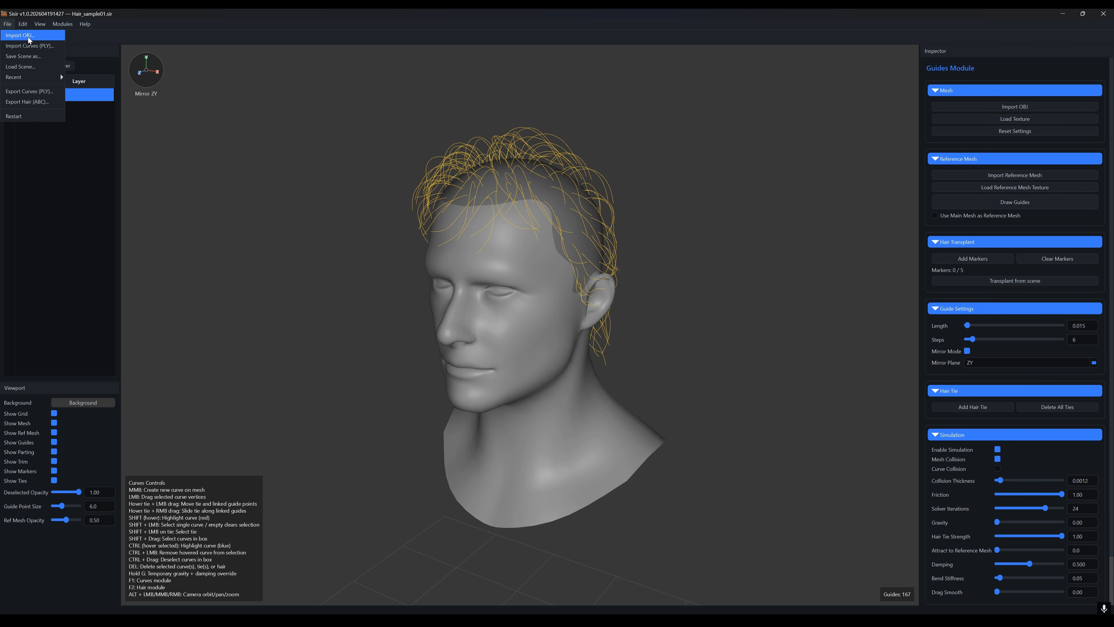
{"action": "left_click", "coordinate": [34, 58]}
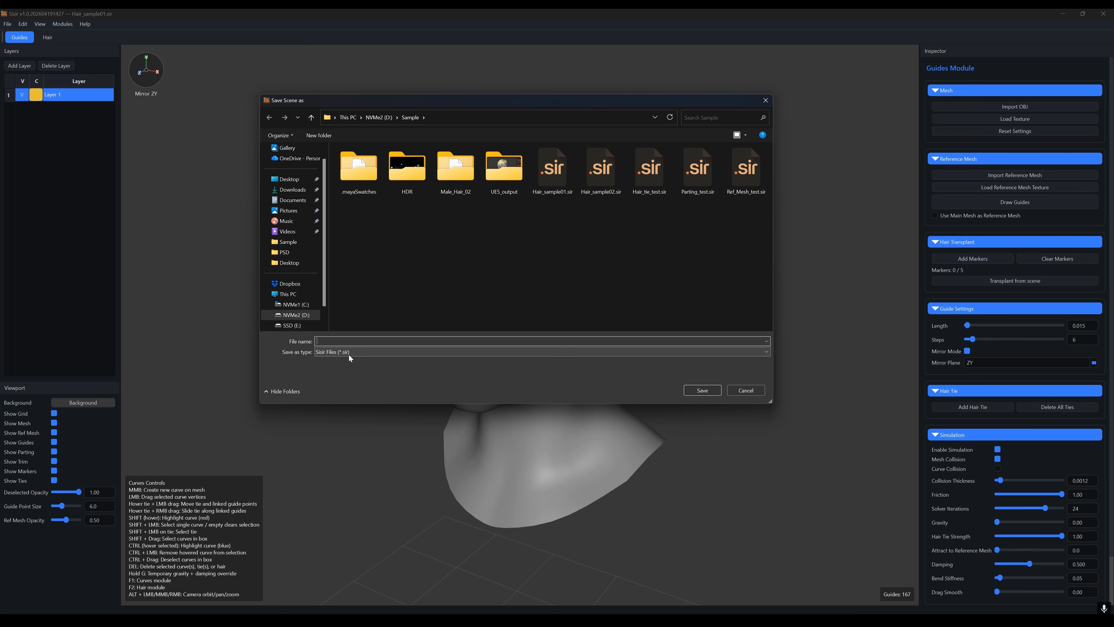
{"action": "left_click", "coordinate": [368, 351]}
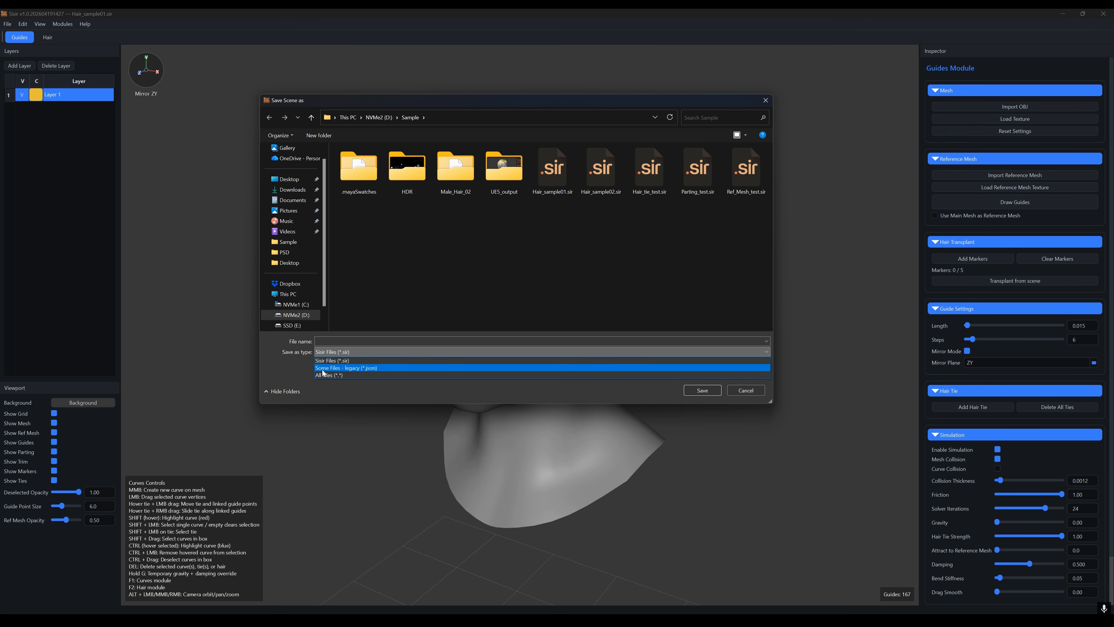
{"action": "left_click", "coordinate": [298, 372]}
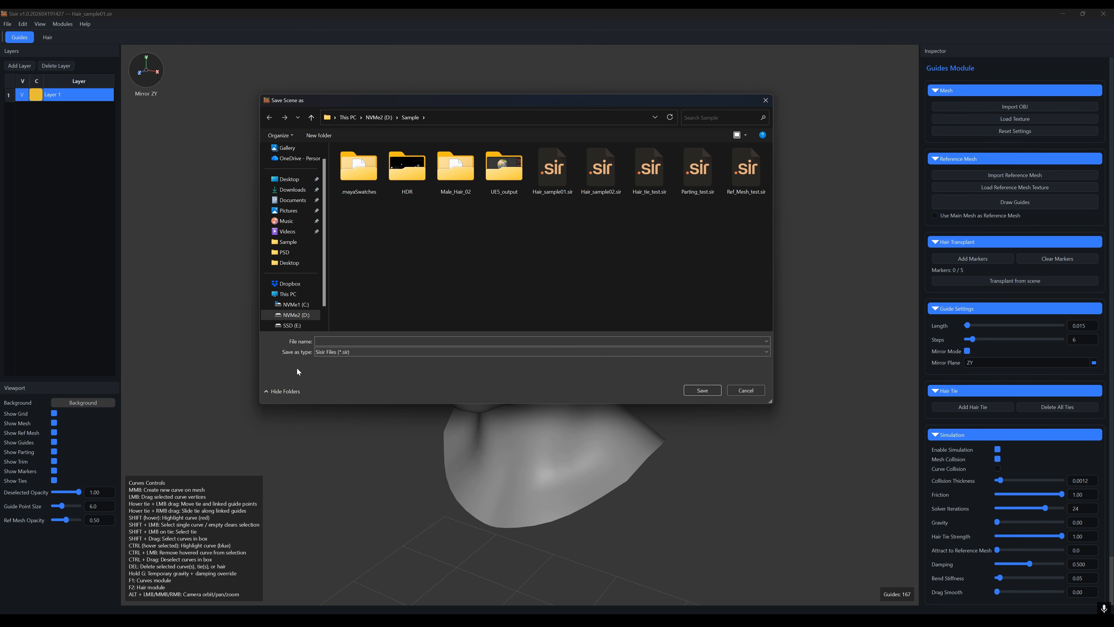